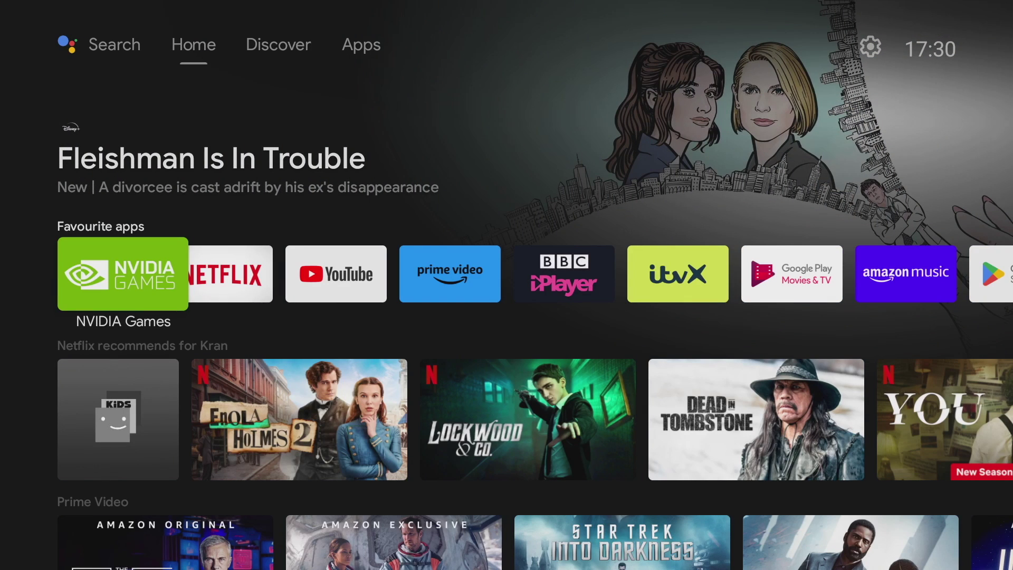
- Browse down past the Netflix and Prime Video rows and cycle the featured banner to Neighbours
key("Down")
key("Down")
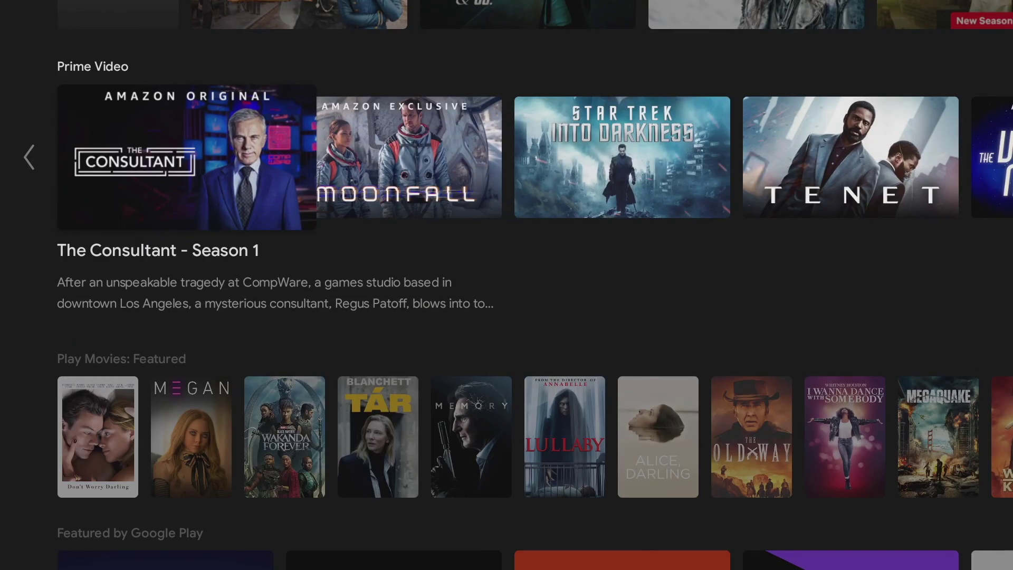
key("Down")
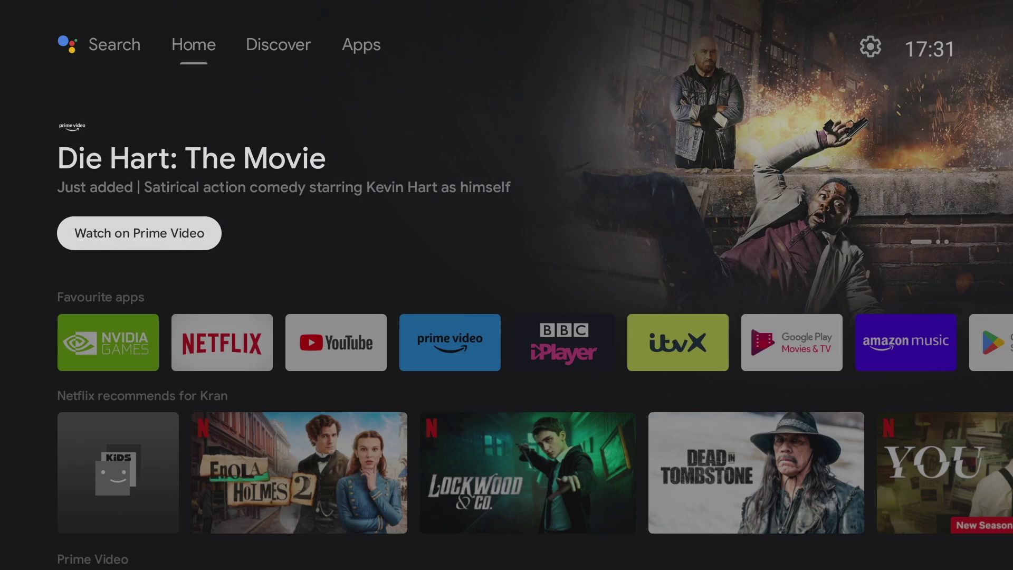
key("Right")
key("Right")
key("Right")
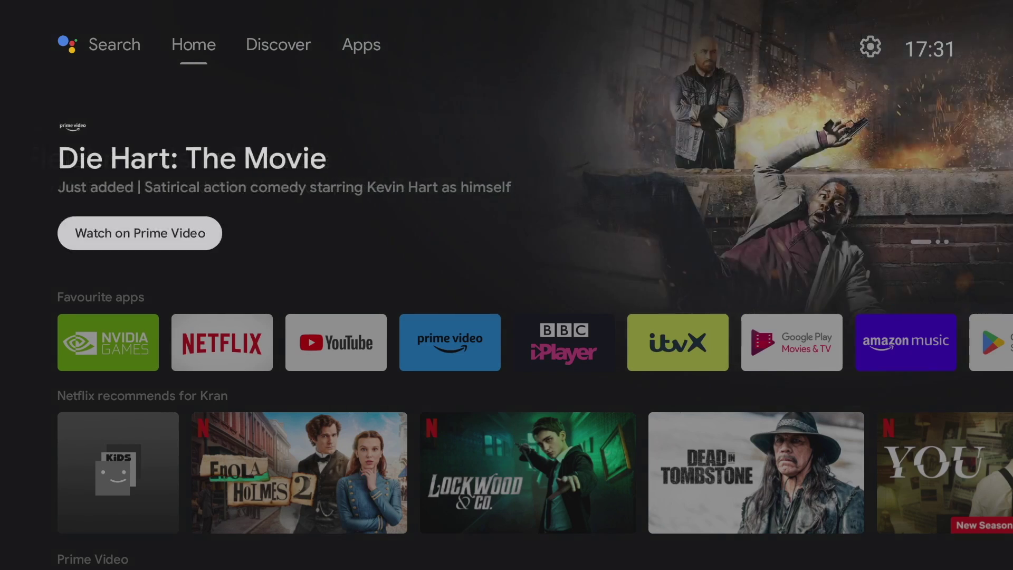
key("Right")
key("Right")
key("Right")
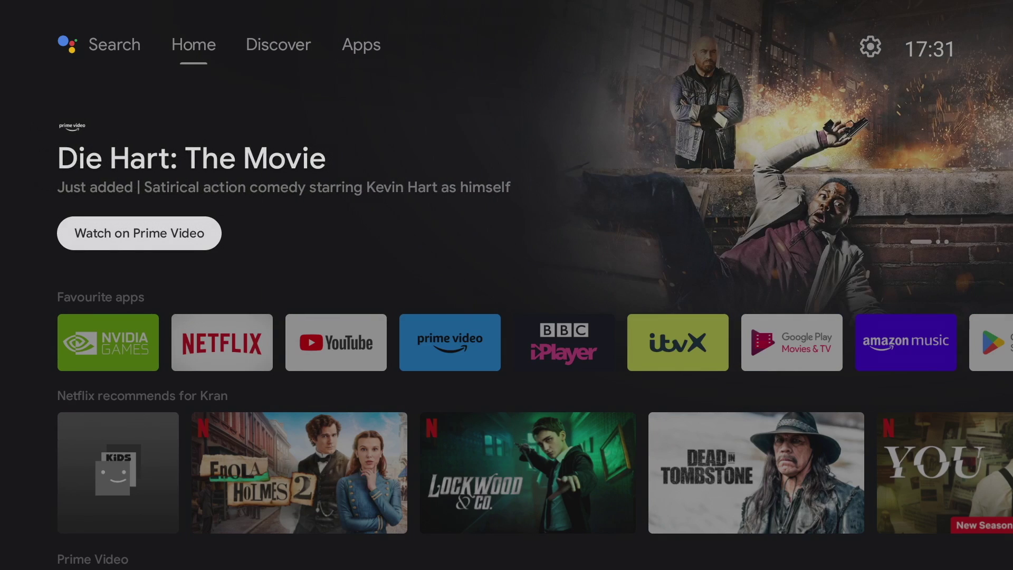
key("Right")
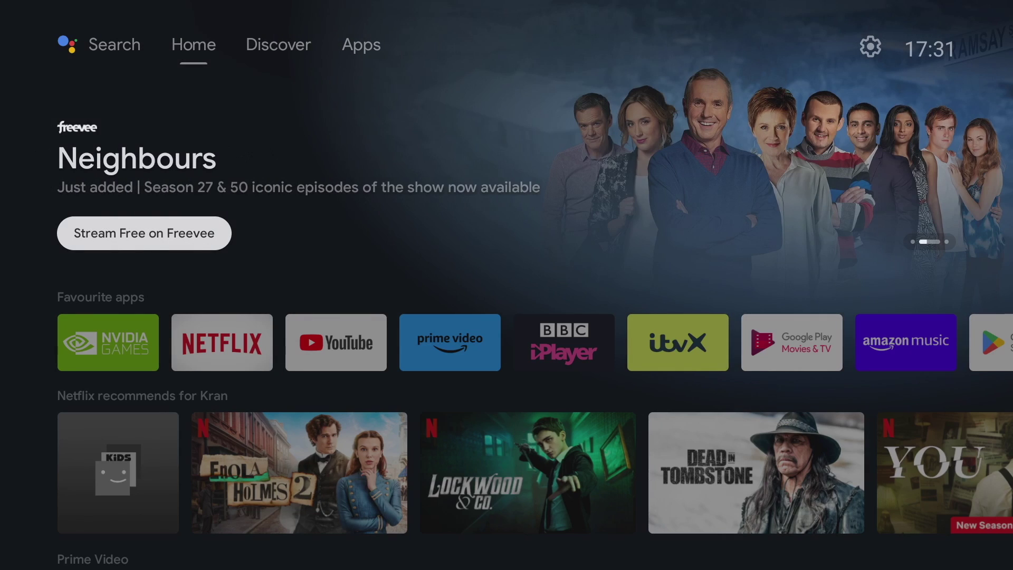
- Visit the Discover page, return to Home, and move along the favourite apps to Google Play Store
key("Up")
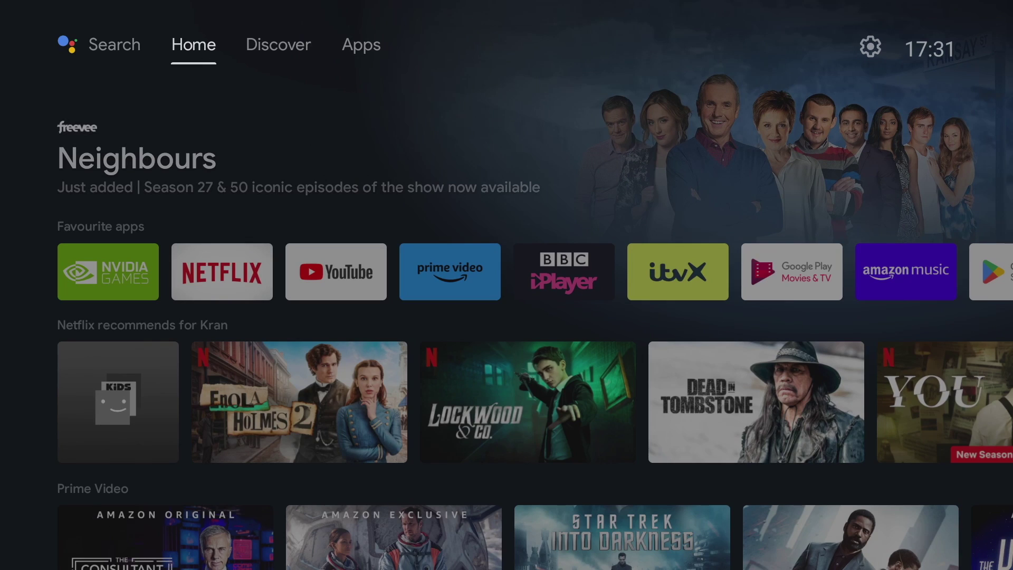
key("Right")
key("Left")
key("Down")
key("Down")
key("Right")
key("Right")
key("Right")
key("Right")
key("Right")
key("Right")
key("Right")
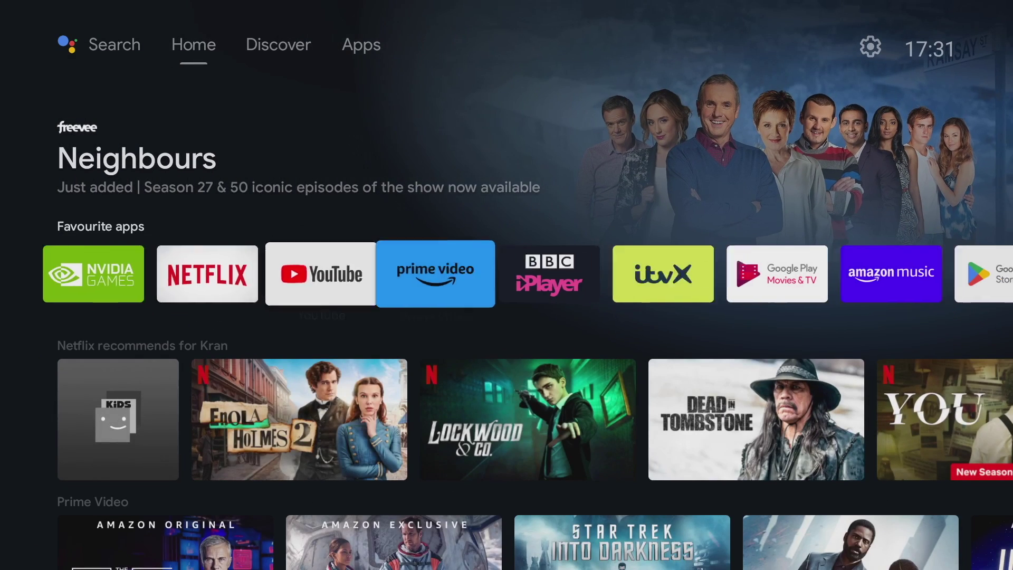
key("Right")
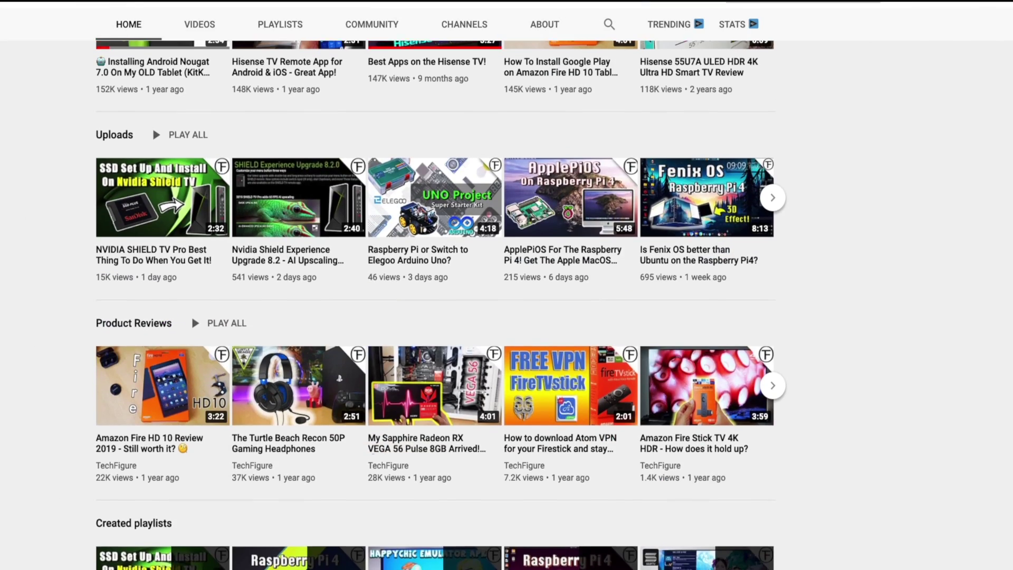
- Scroll to the top of the TechFigure channel, subscribe, and bring up its notification options
scroll(441, 305, "up", 4)
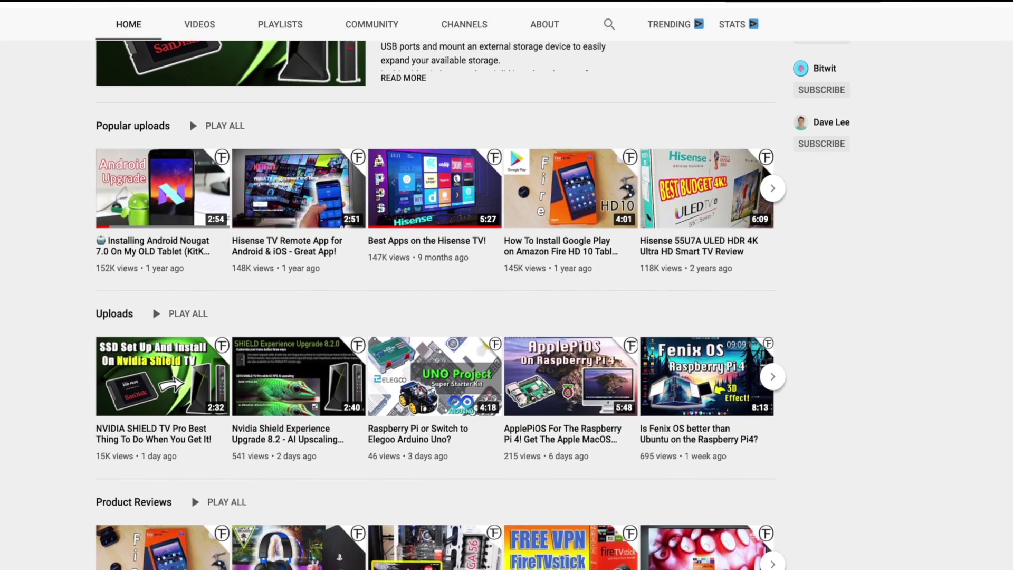
scroll(440, 305, "up", 3)
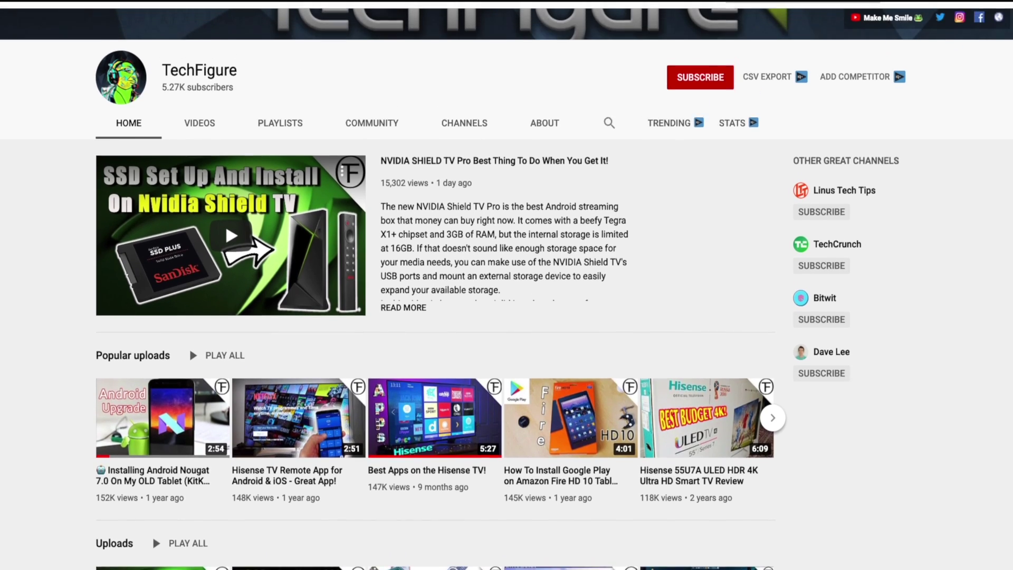
scroll(441, 305, "up", 2)
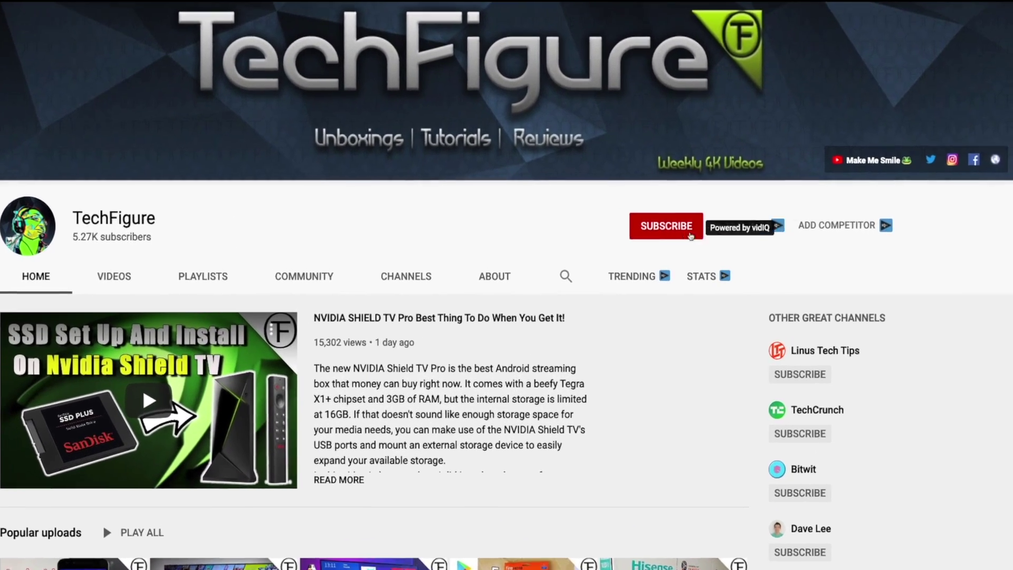
left_click(713, 235)
left_click(649, 221)
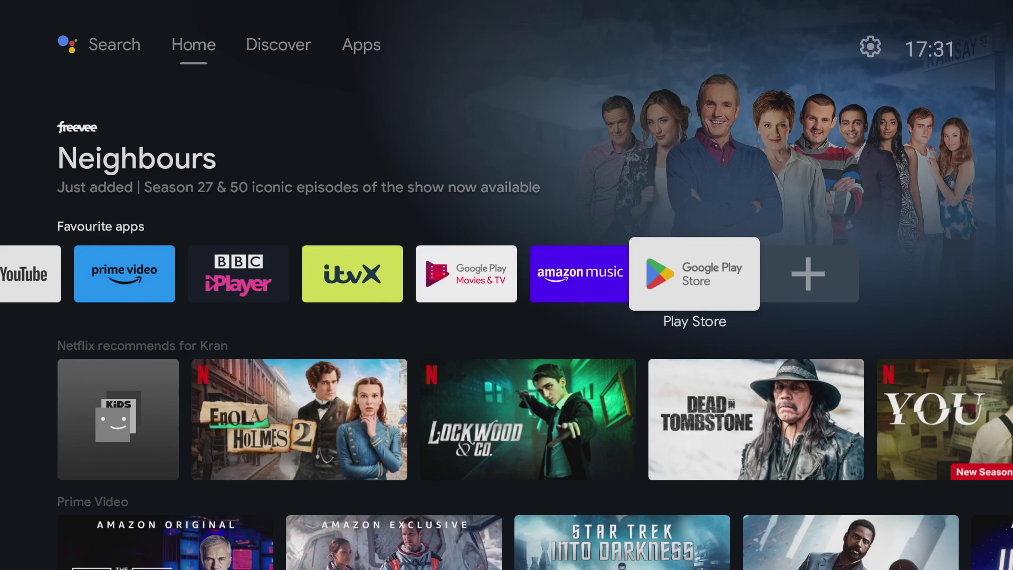
key("Left")
key("Left")
key("Left")
key("Left")
key("Left")
key("Left")
key("Left")
key("Left")
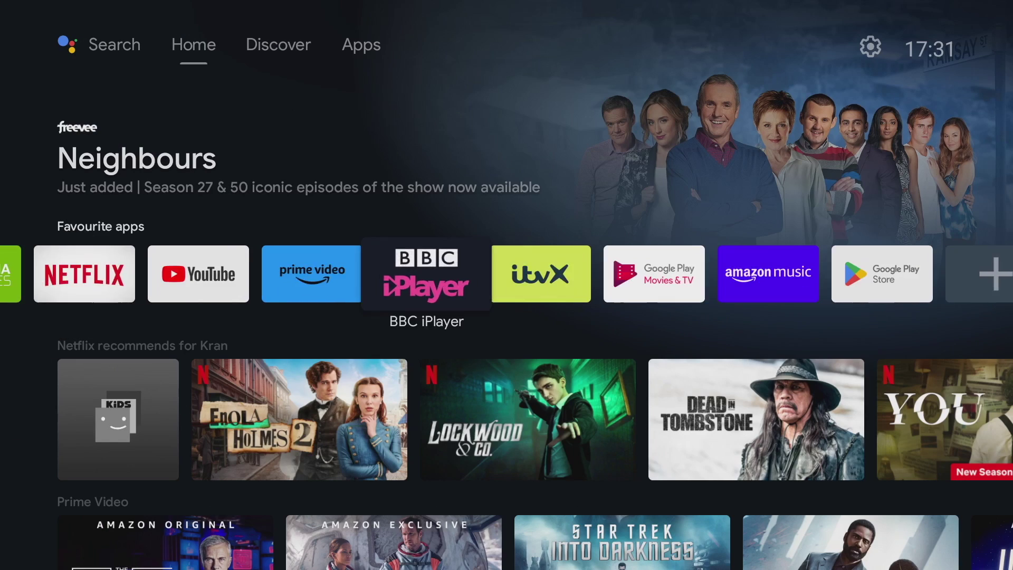
key("Up")
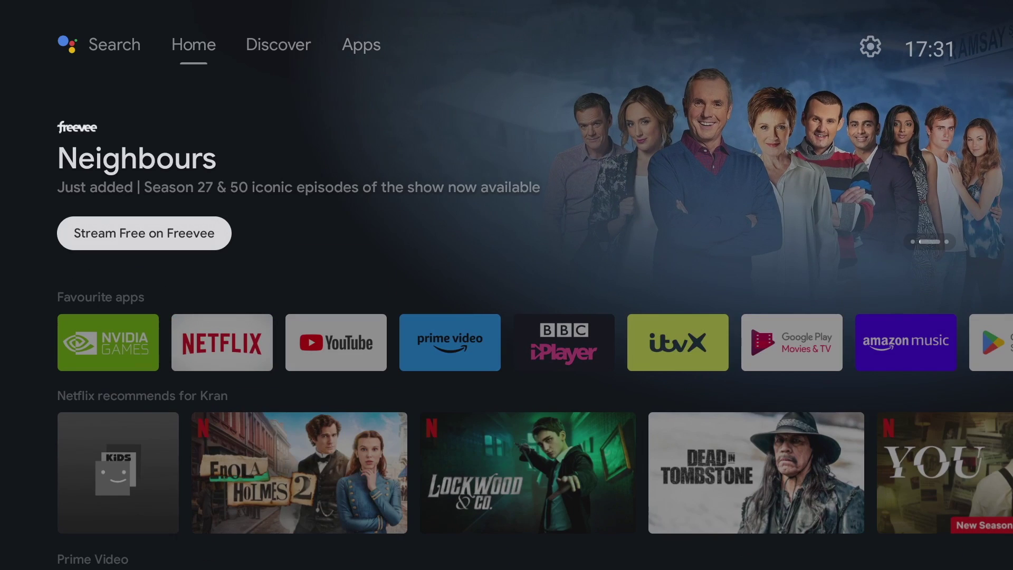
key("Up")
key("Right")
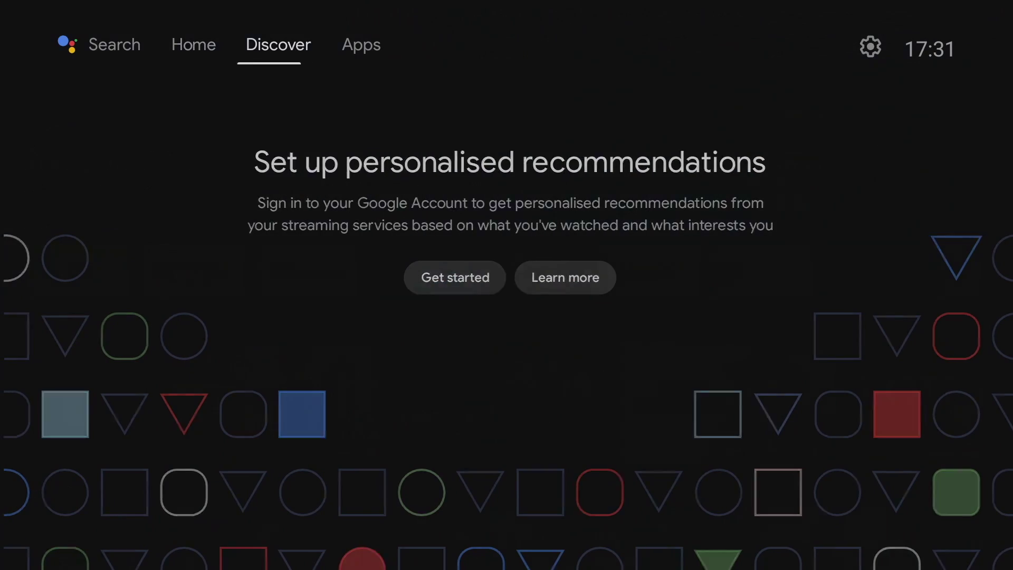
key("Left")
key("Down")
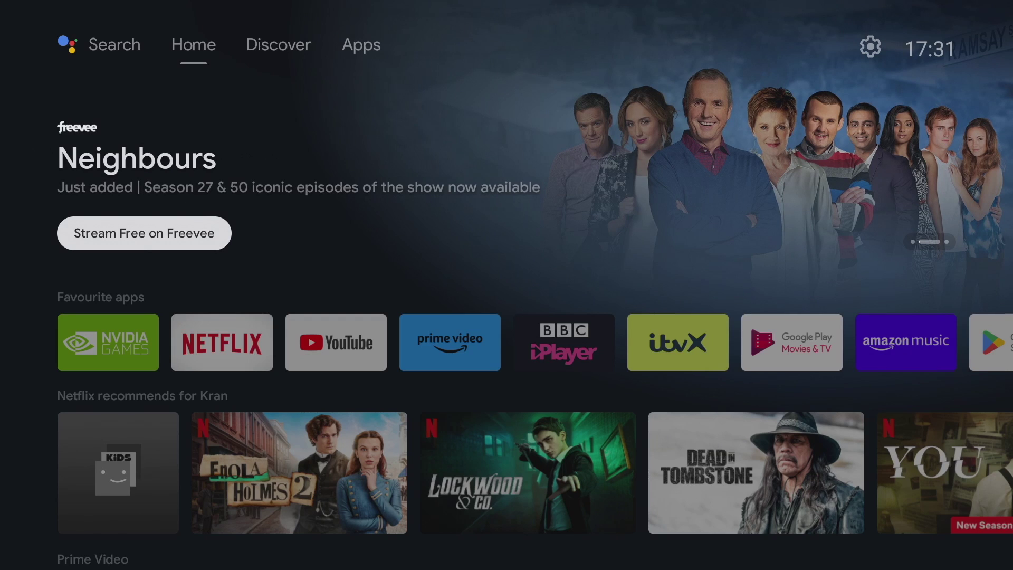
key("Right")
key("Left")
key("Left")
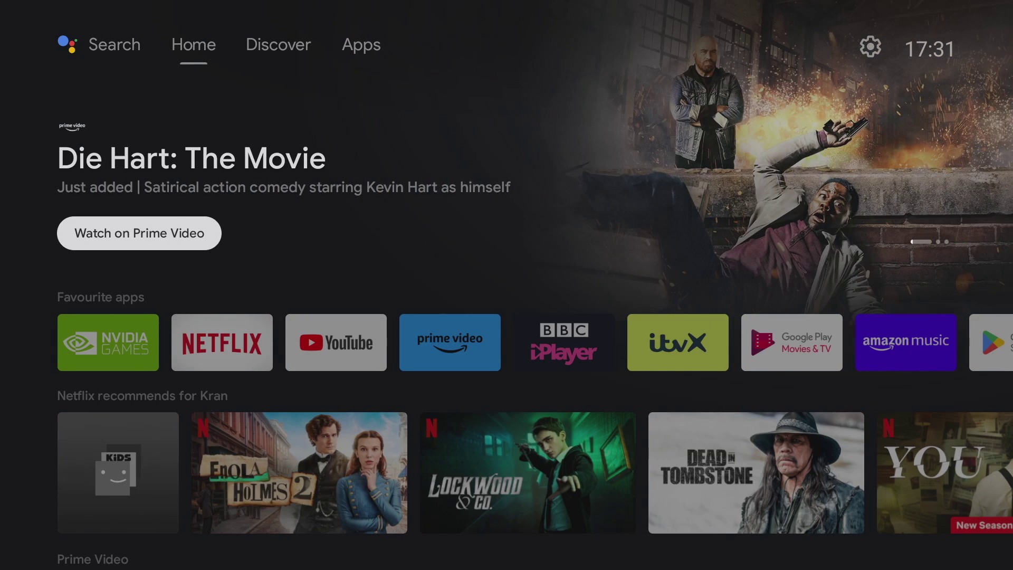
key("Left")
key("Left")
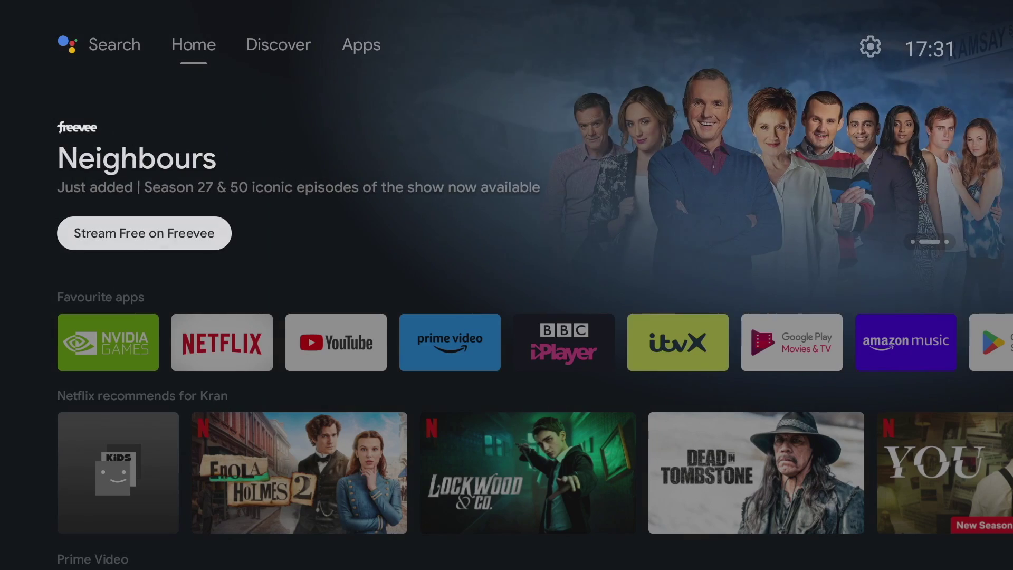
key("Left")
key("Left")
key("Down")
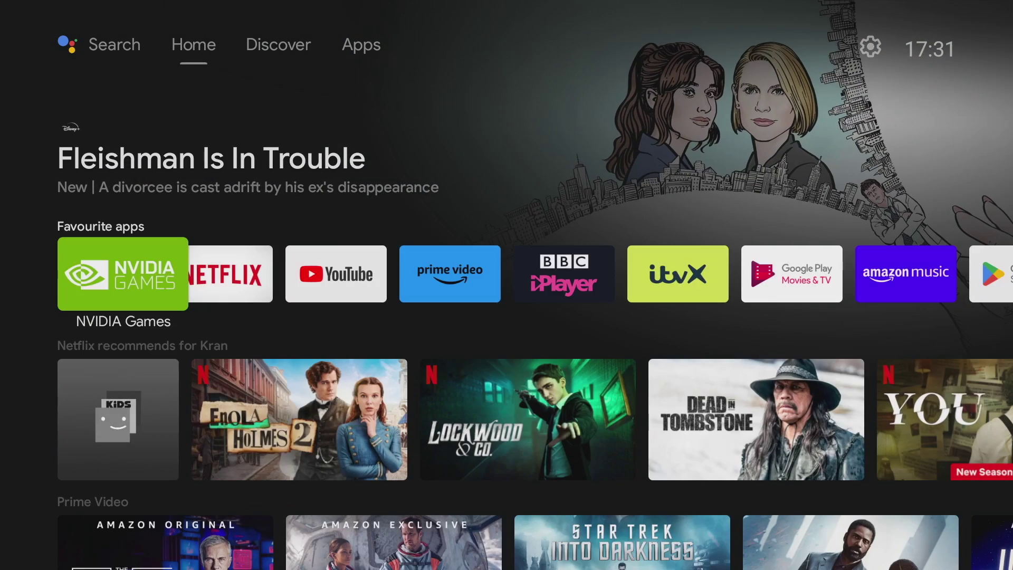
key("Up")
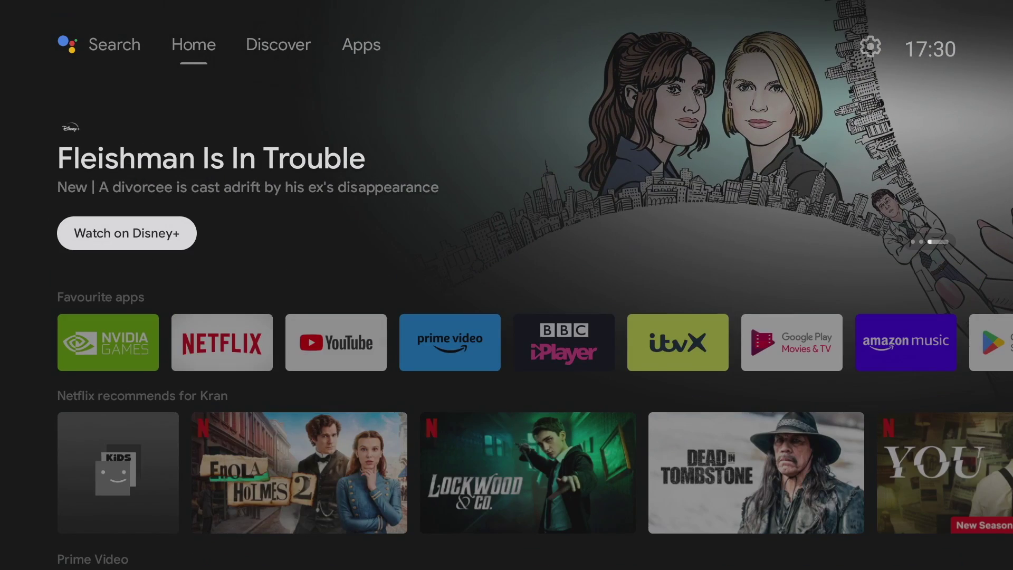
key("Down")
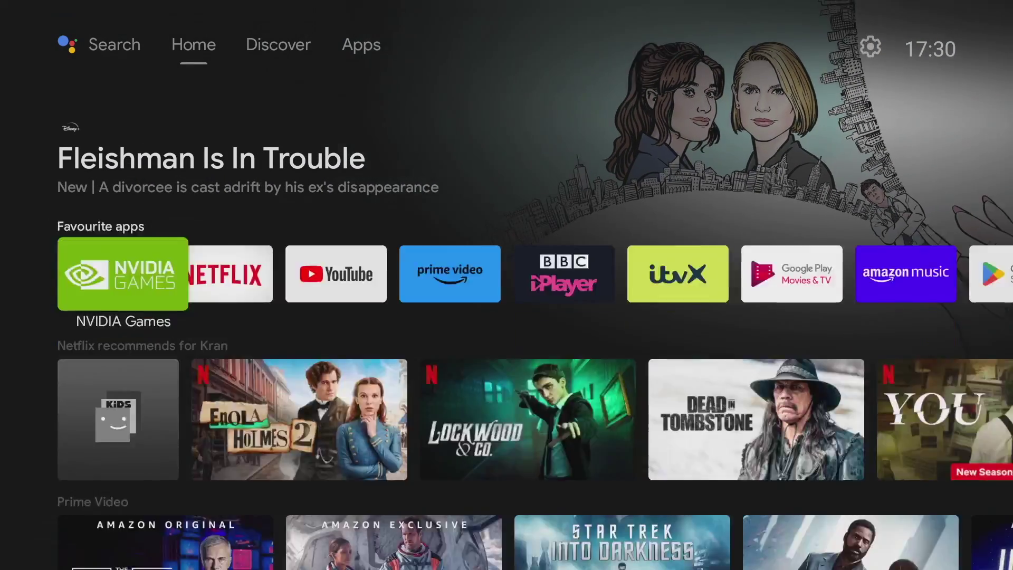
key("Down")
key("Down")
key("Down")
key("Down")
key("Down")
key("Down")
key("Down")
key("Down")
key("Down")
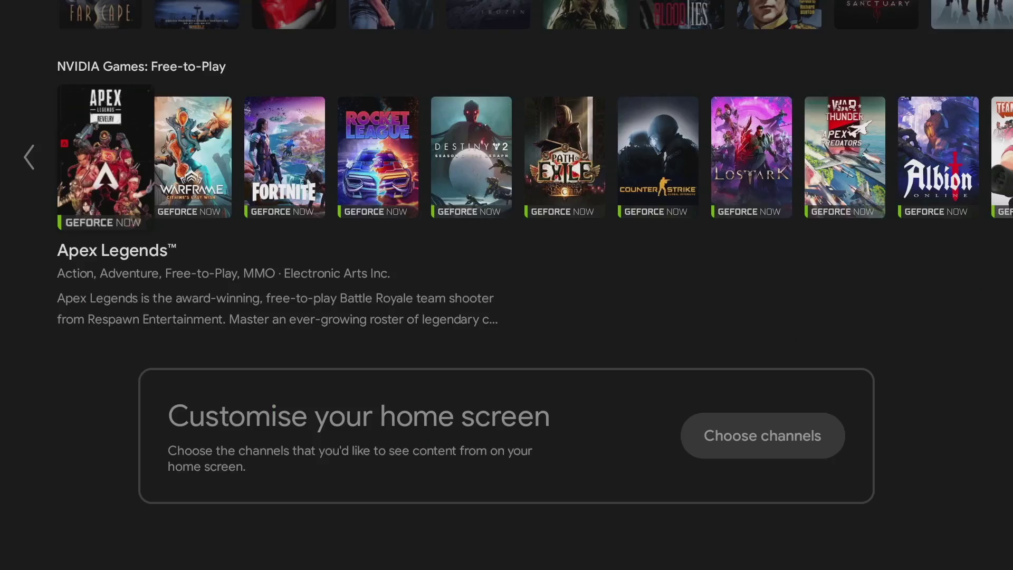
key("Up")
key("Up")
key("Up")
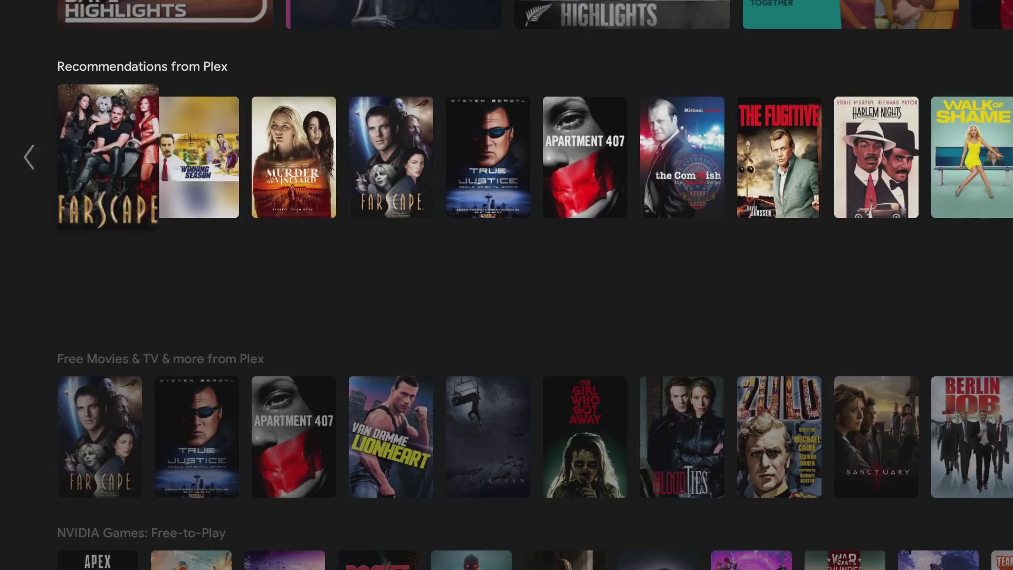
key("Up")
key("Up")
key("Up")
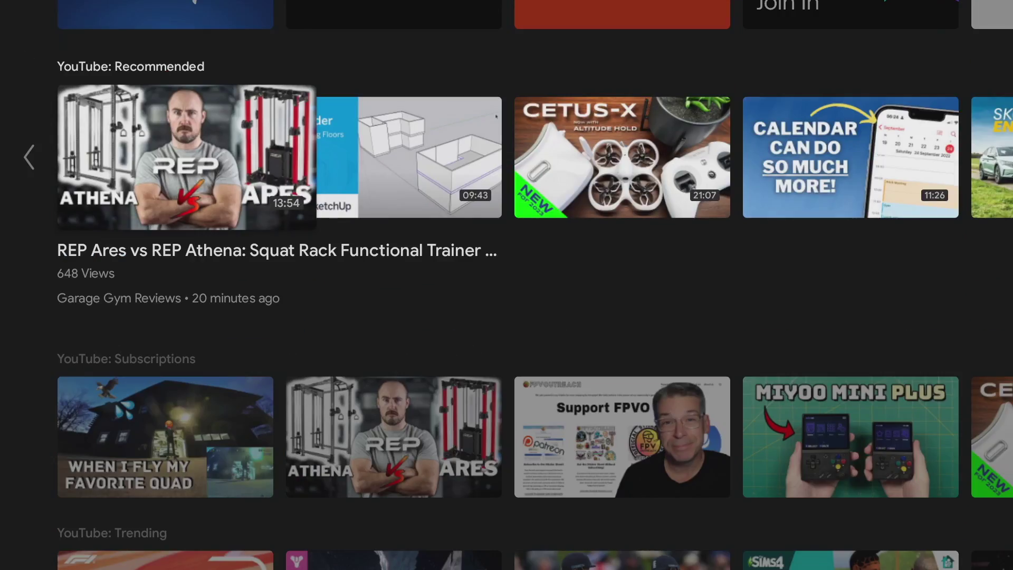
key("Up")
key("Up")
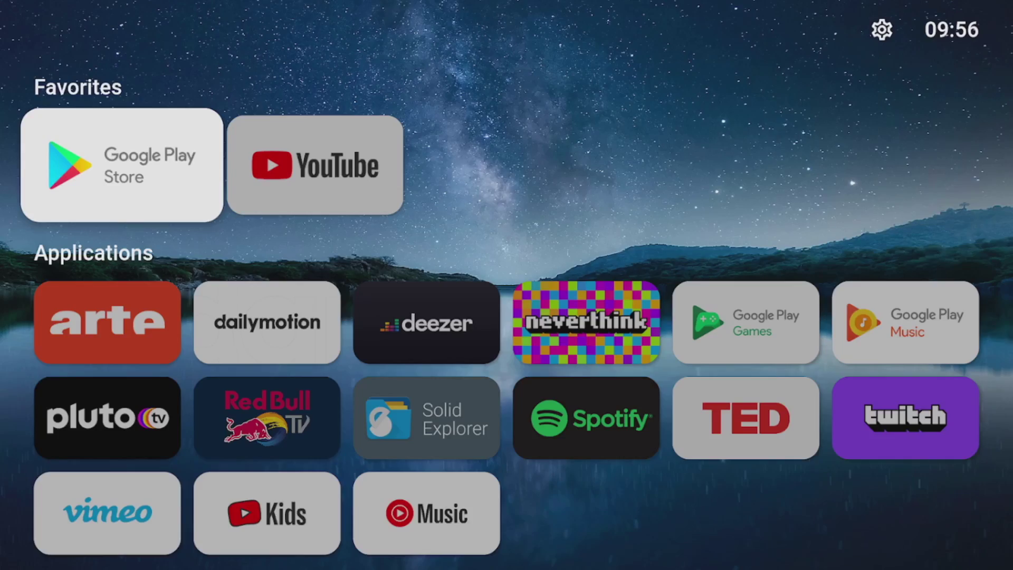
- Advance from the app options panel screenshot to FLauncher's settings screen screenshot
key("Right")
key("Return")
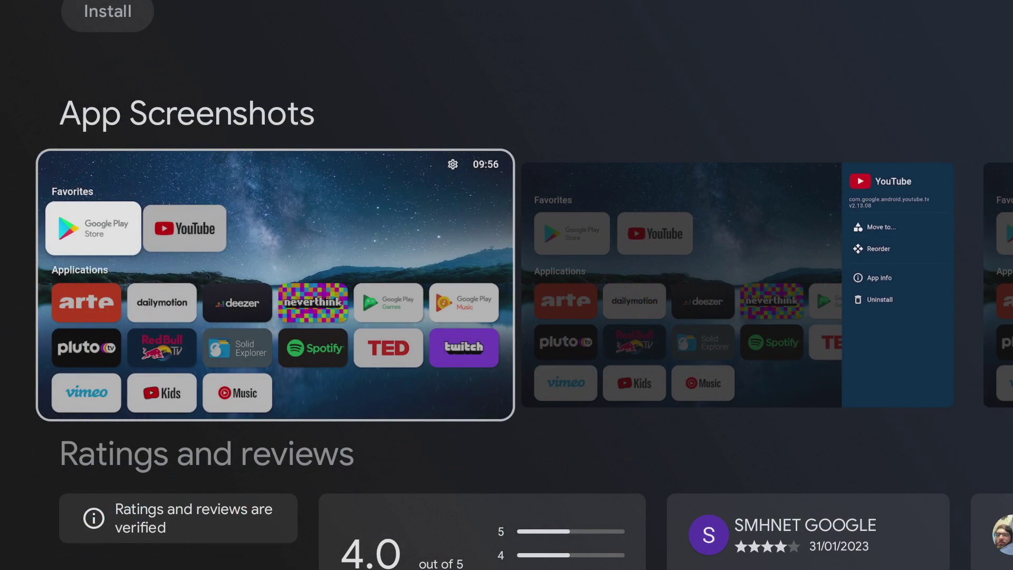
key("Right")
key("Right")
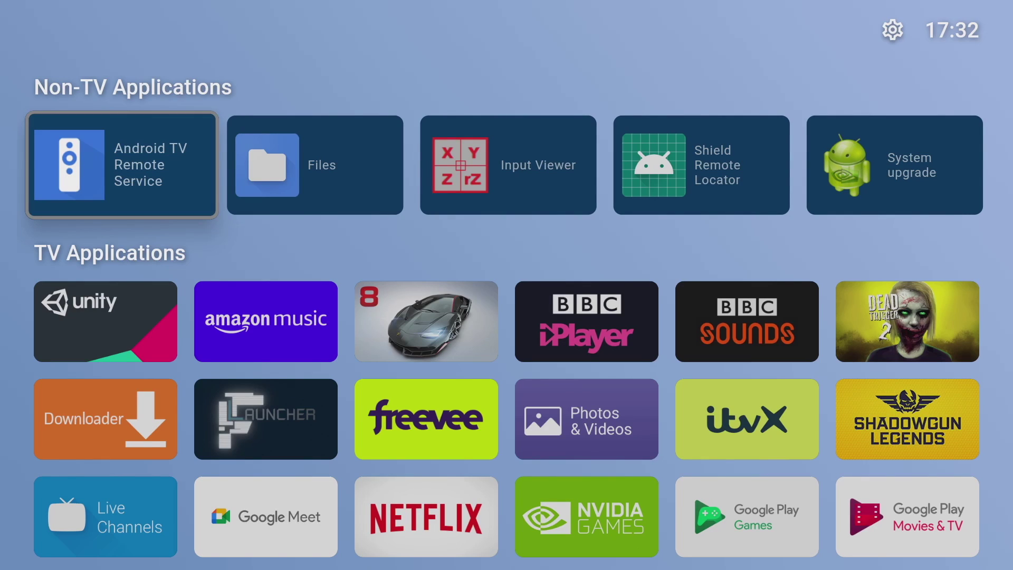
- Move across the Non-TV Applications to System upgrade, then down to the last row of TV apps
key("Right")
key("Right")
key("Right")
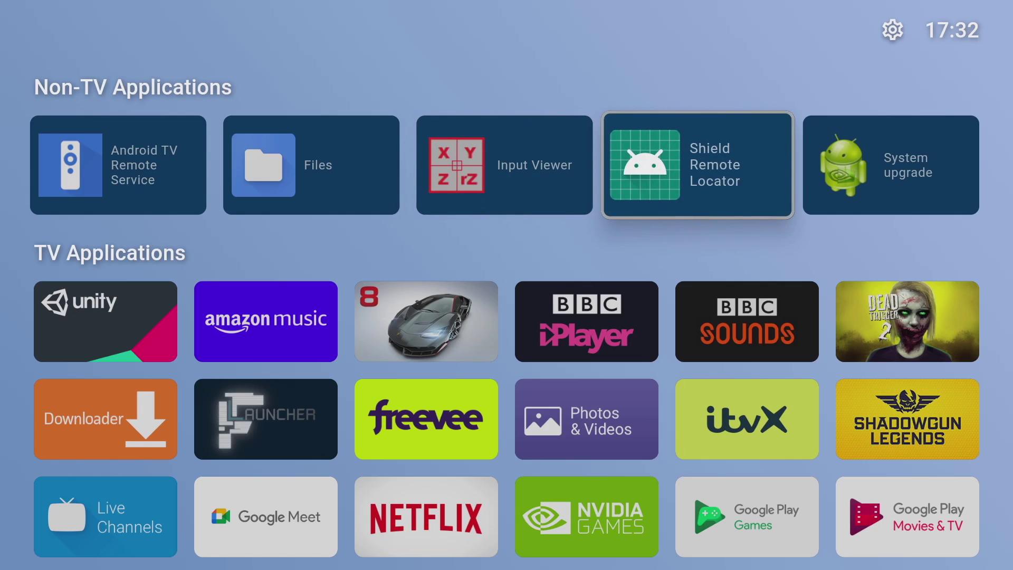
key("Right")
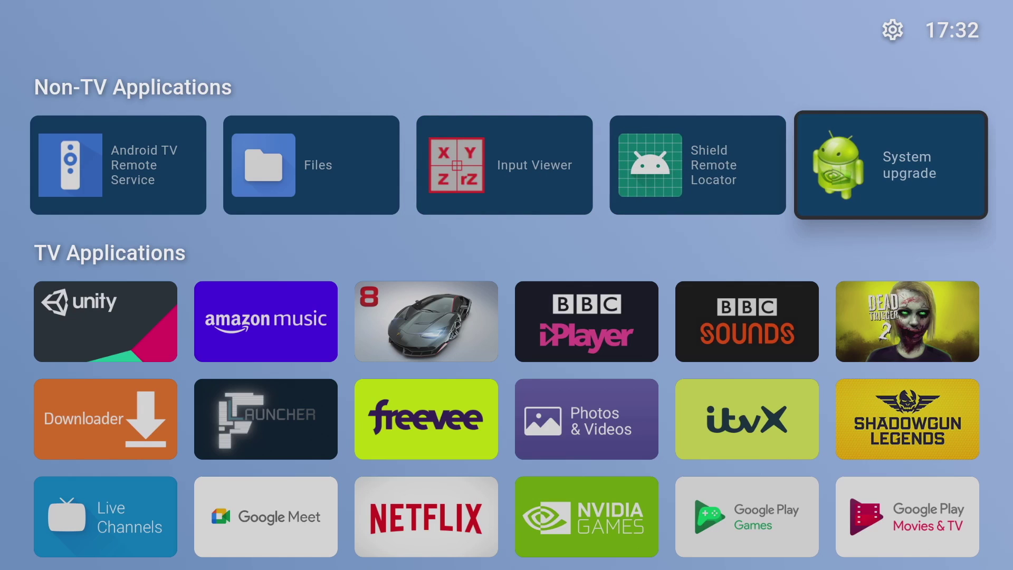
key("Down")
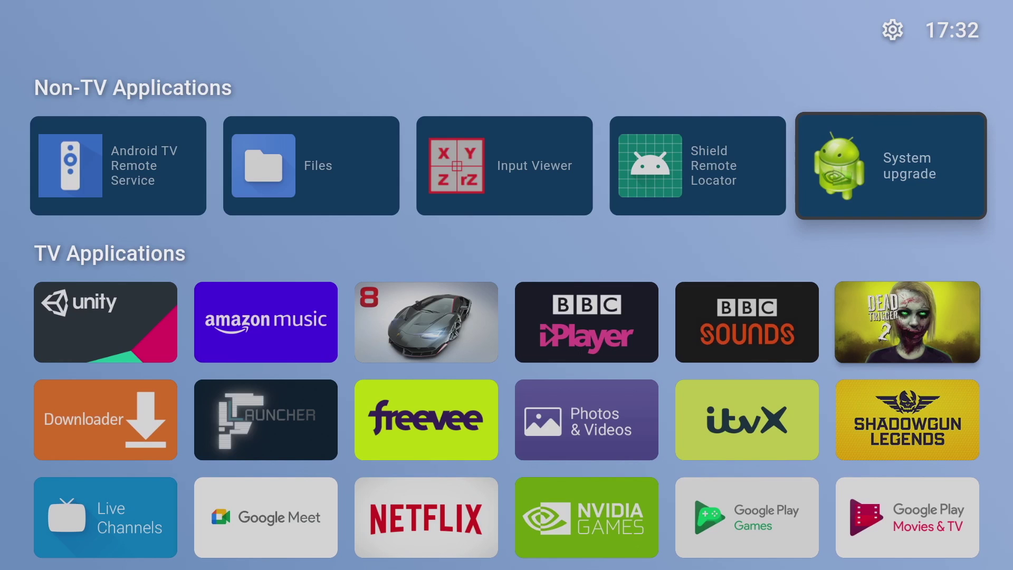
key("Down")
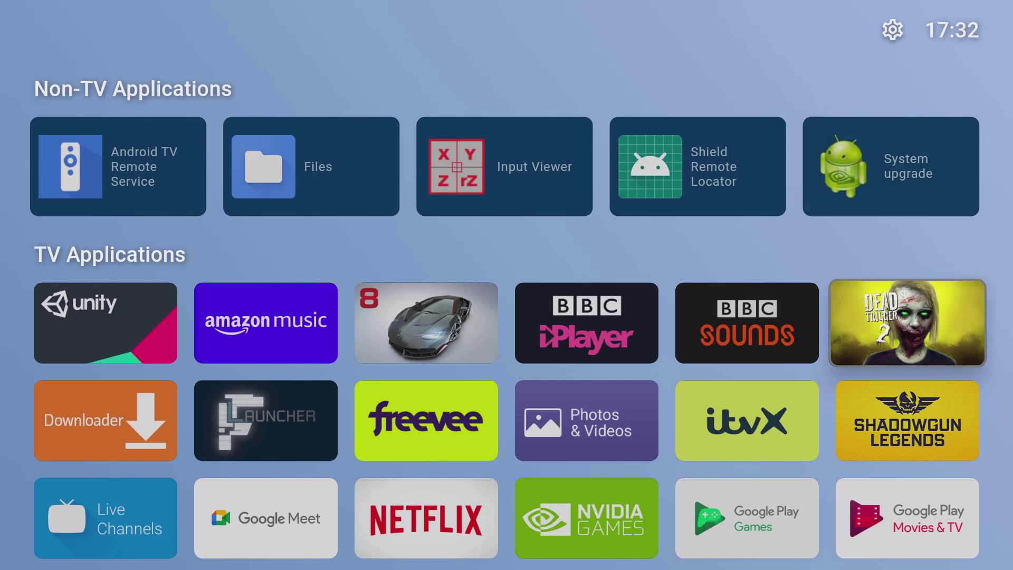
key("Down")
key("Down")
key("Down")
key("Down")
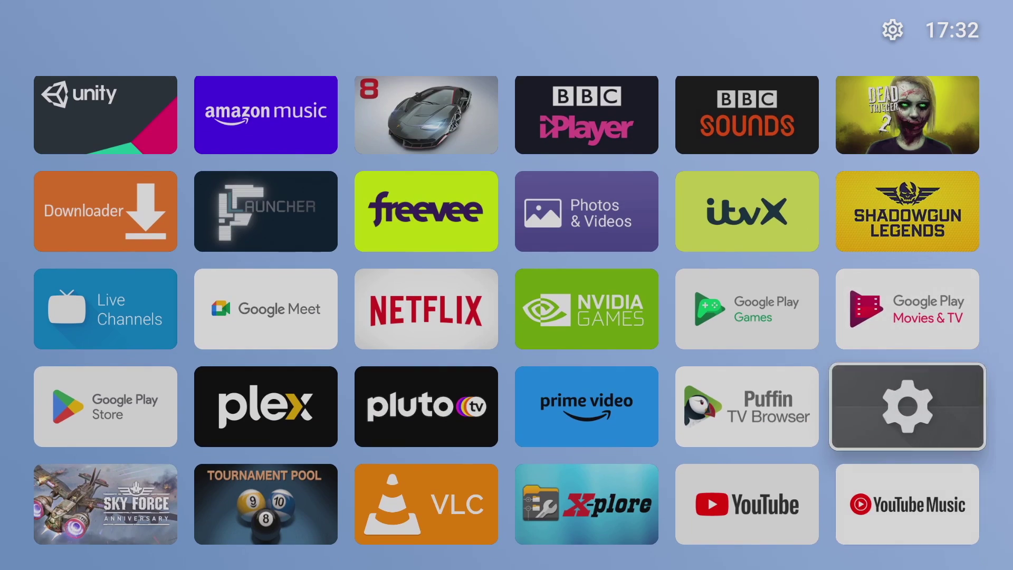
- Return up the TV apps grid to the Non-TV Applications row and onto the settings gear
key("Up")
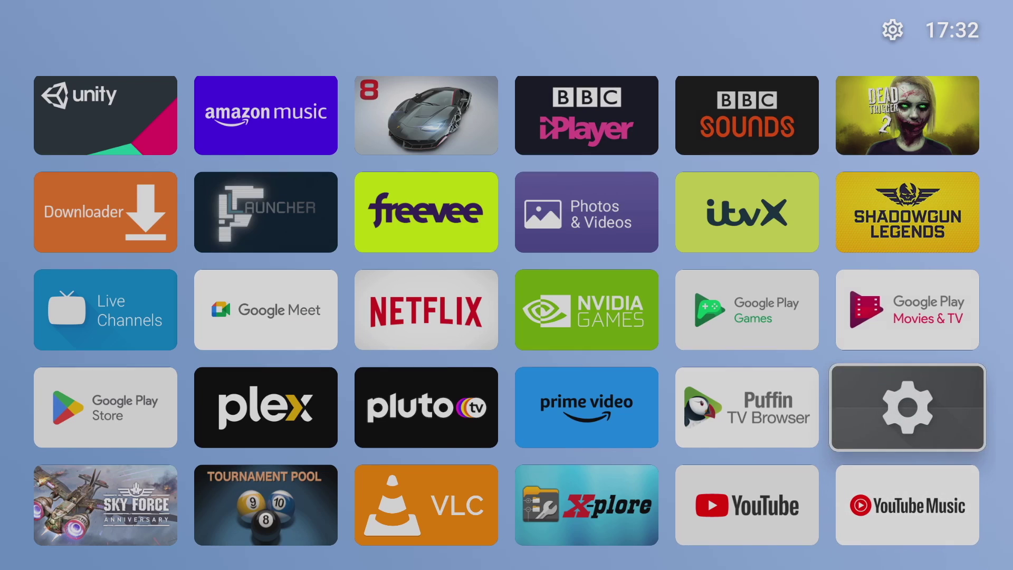
key("Up")
key("Up")
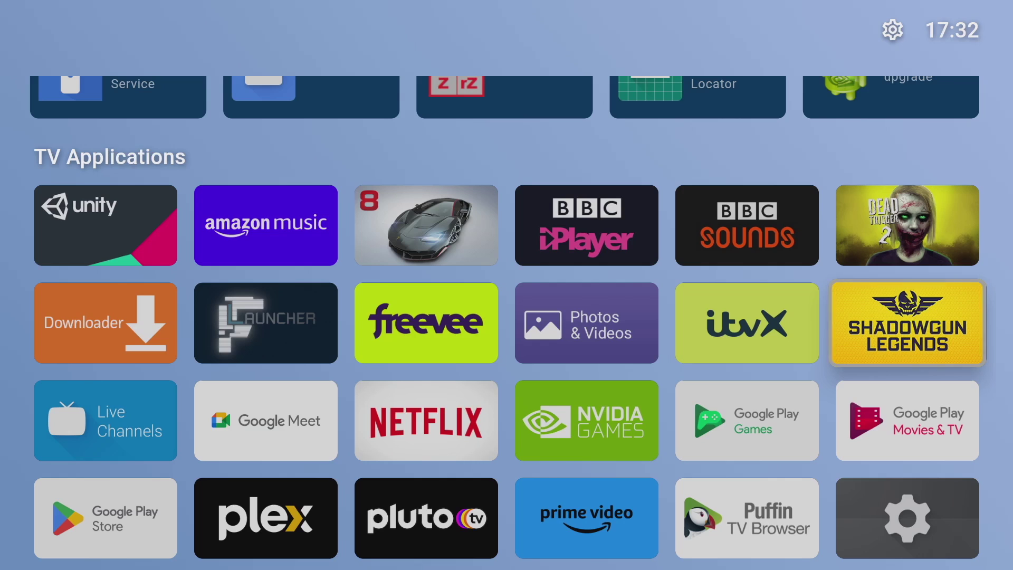
key("Up")
key("Up")
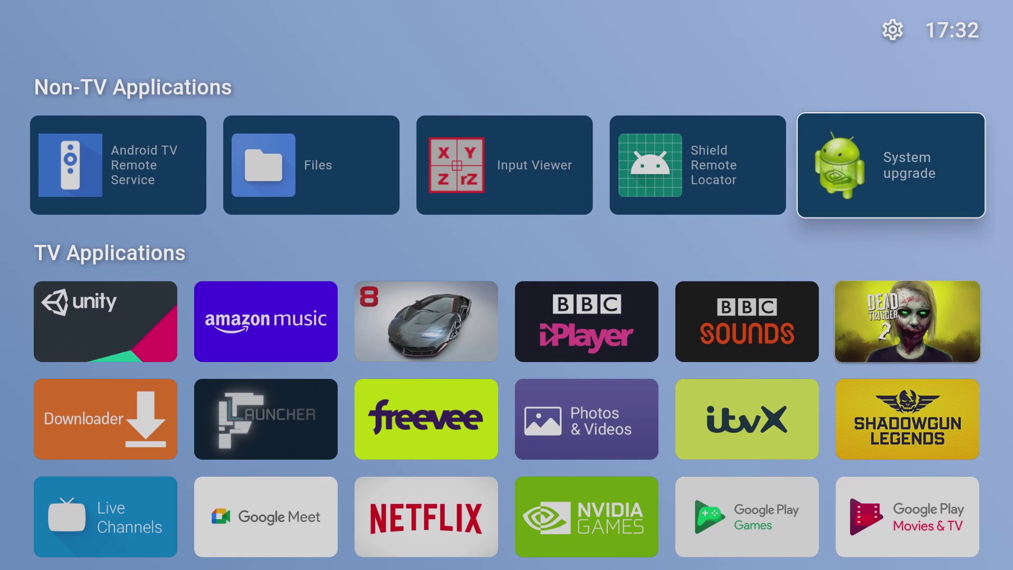
key("Left")
key("Left")
key("Left")
key("Left")
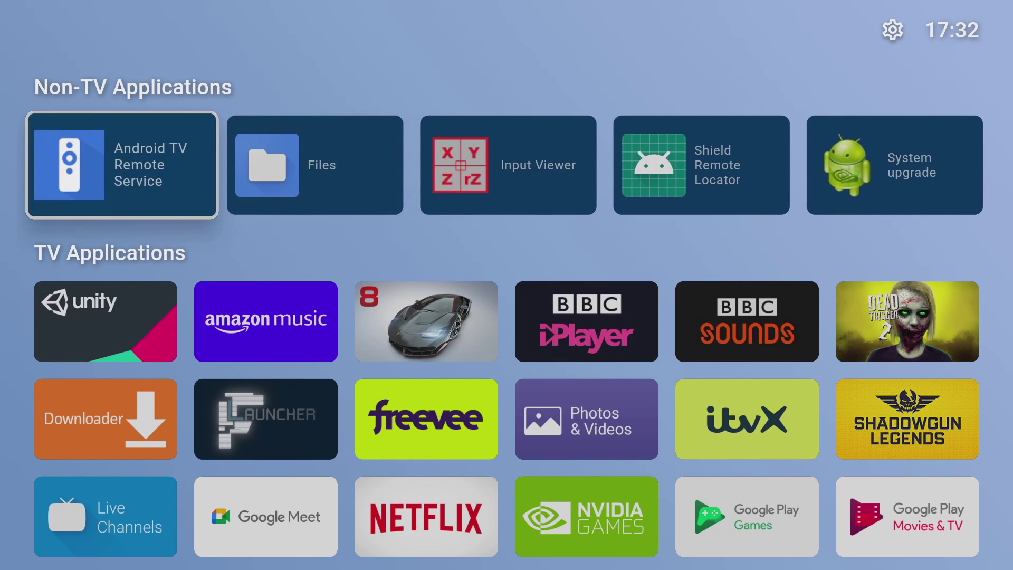
key("Left")
key("Up")
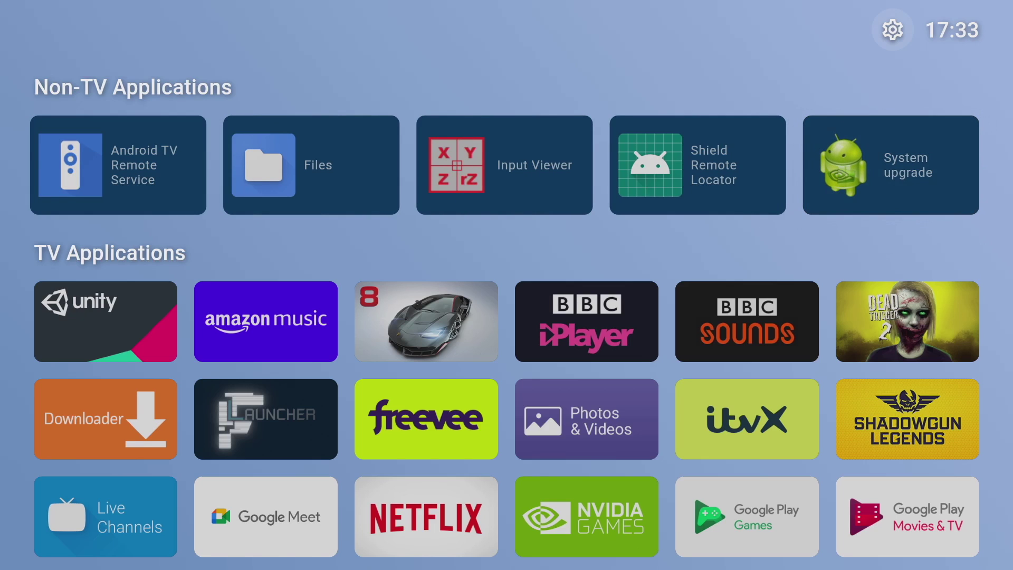
- In FLauncher Settings, switch off Crash Reporting and Analytics Reporting, leaving 24-hour time on
key("Return")
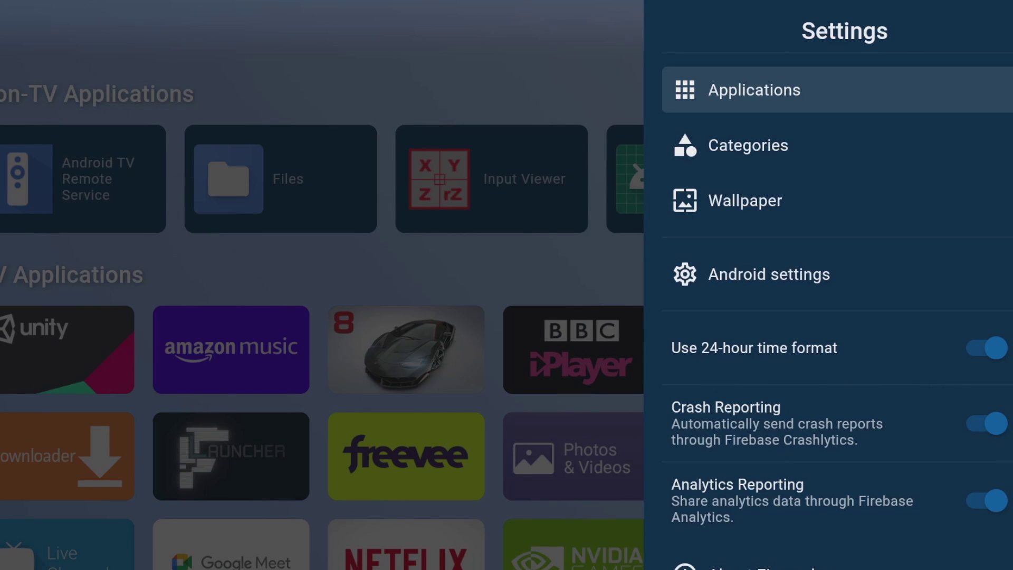
key("Down")
key("Down")
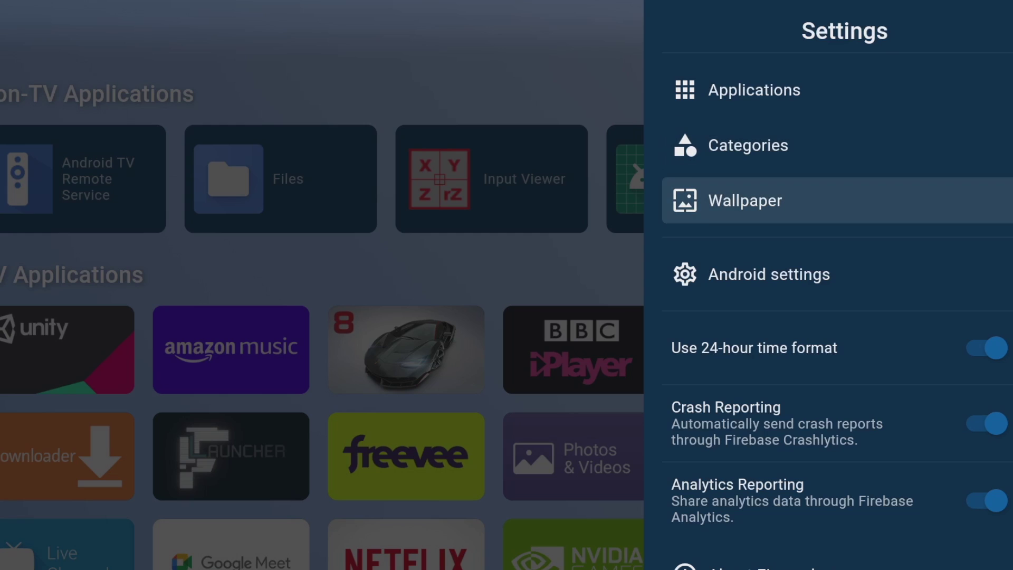
key("Down")
key("Down")
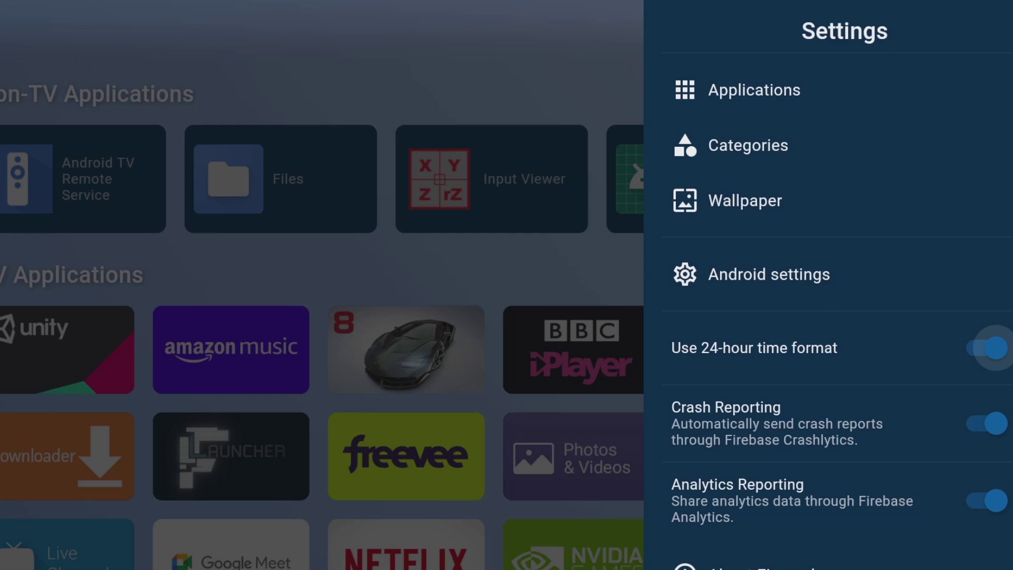
key("Down")
key("Down")
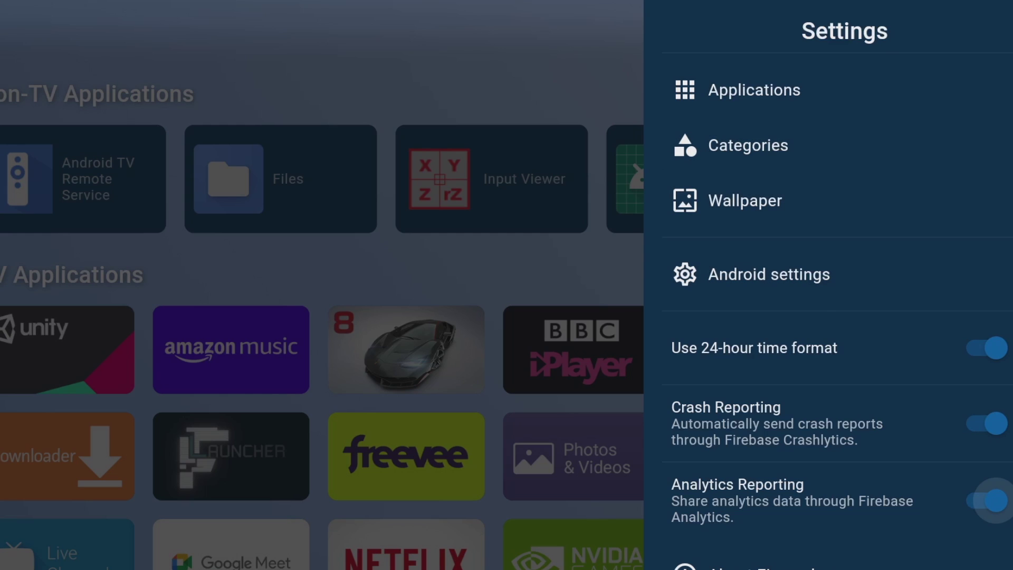
key("Up")
key("Return")
key("Down")
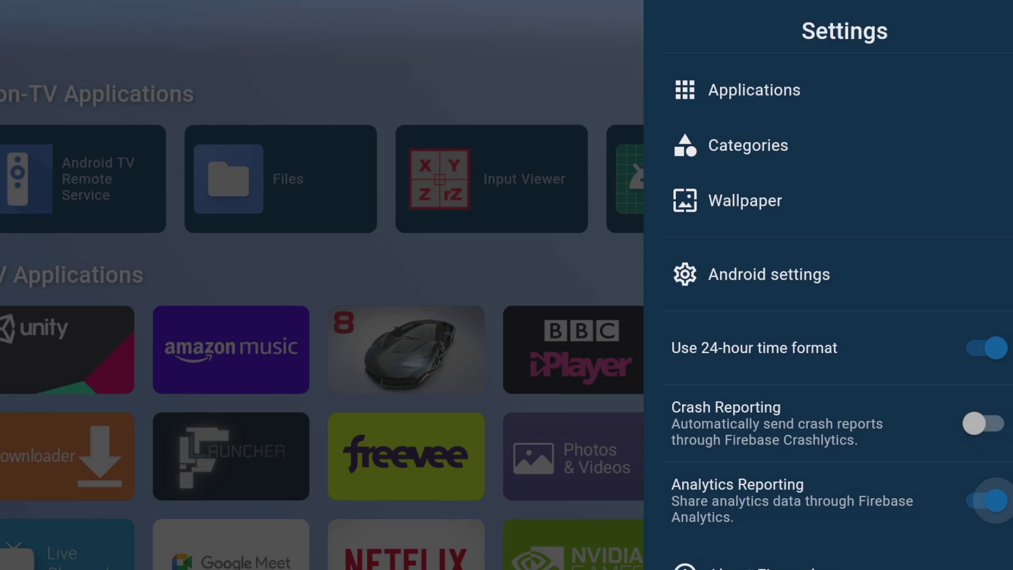
key("Return")
key("Down")
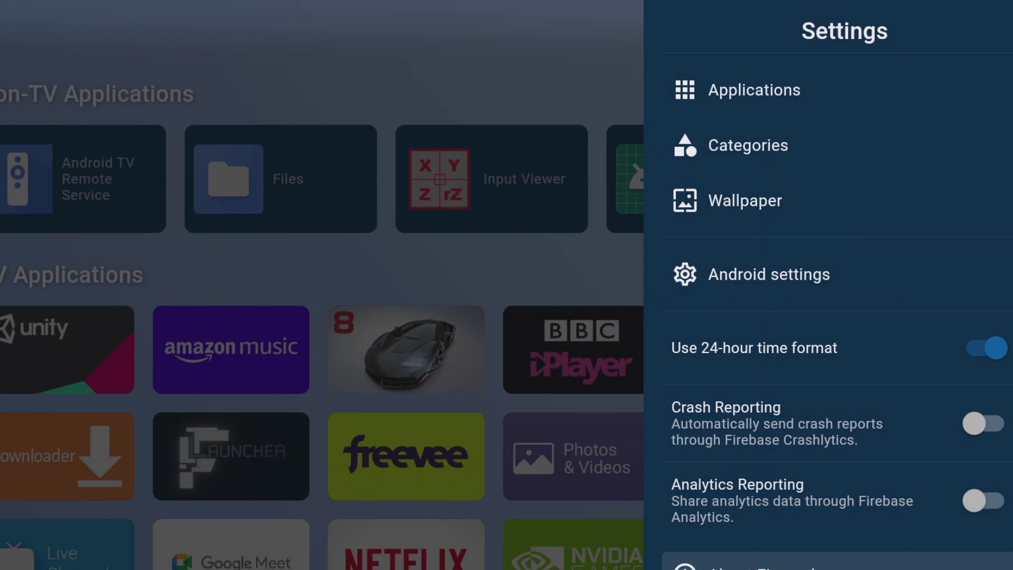
key("Up")
key("Up")
key("Up")
key("Up")
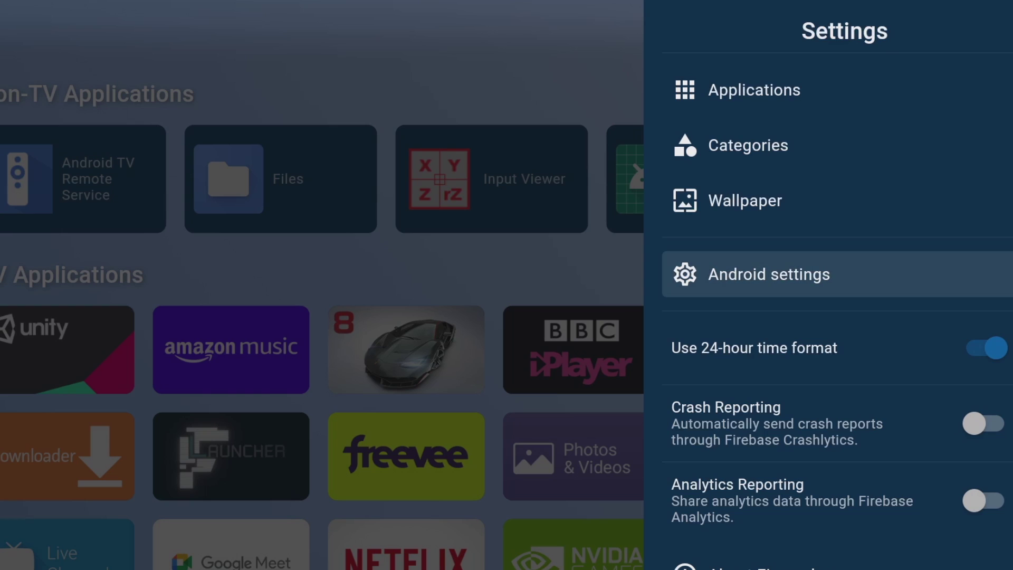
key("Up")
key("Up")
key("Up")
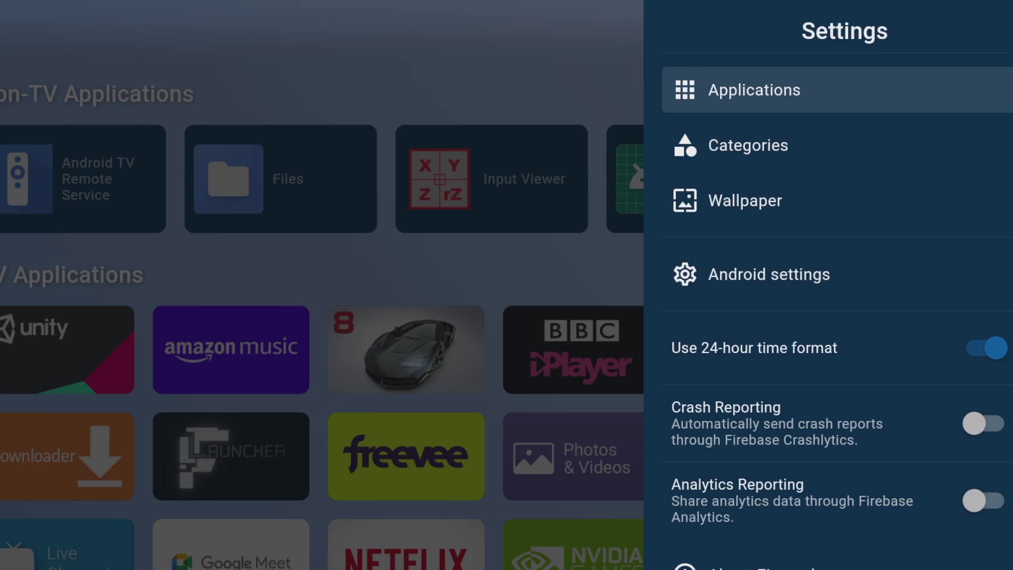
- Open Applications, flip through the TV, non-TV and hidden lists, and select AirAttack 2
key("Return")
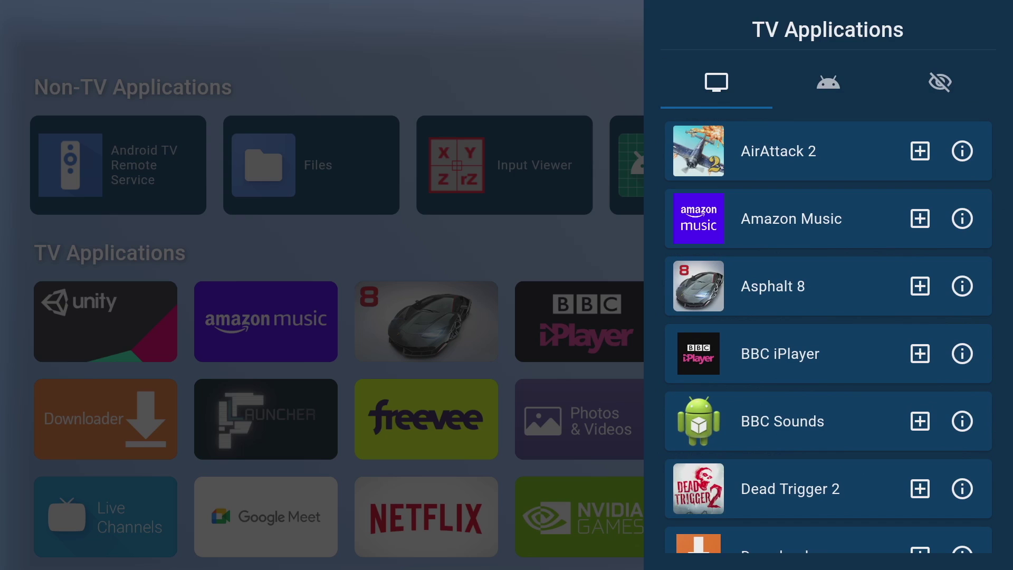
key("Right")
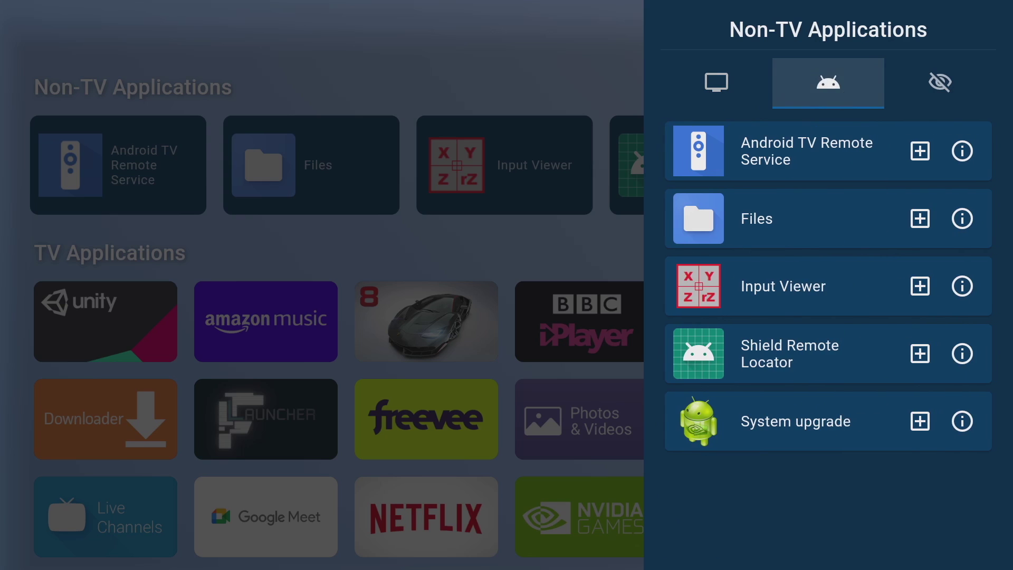
key("Right")
key("Left")
key("Left")
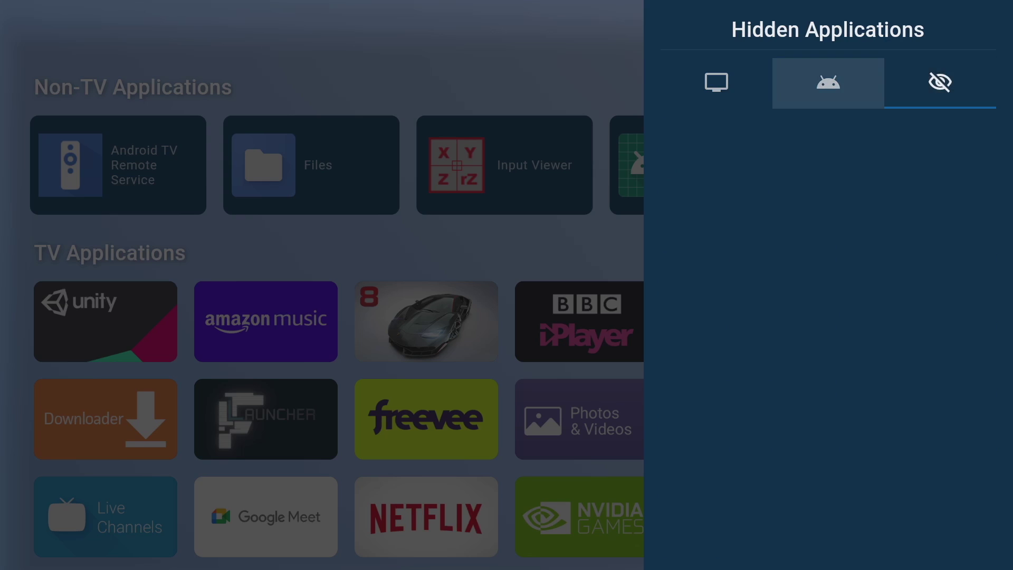
key("Down")
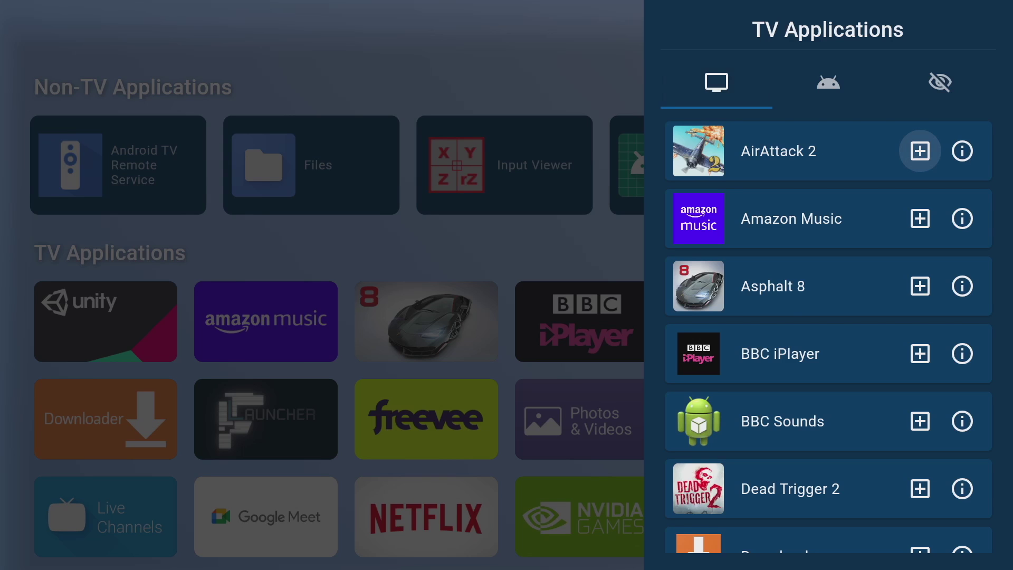
key("Right")
- Review AirAttack 2's system app info, storage and data sizes, and permissions
key("Return")
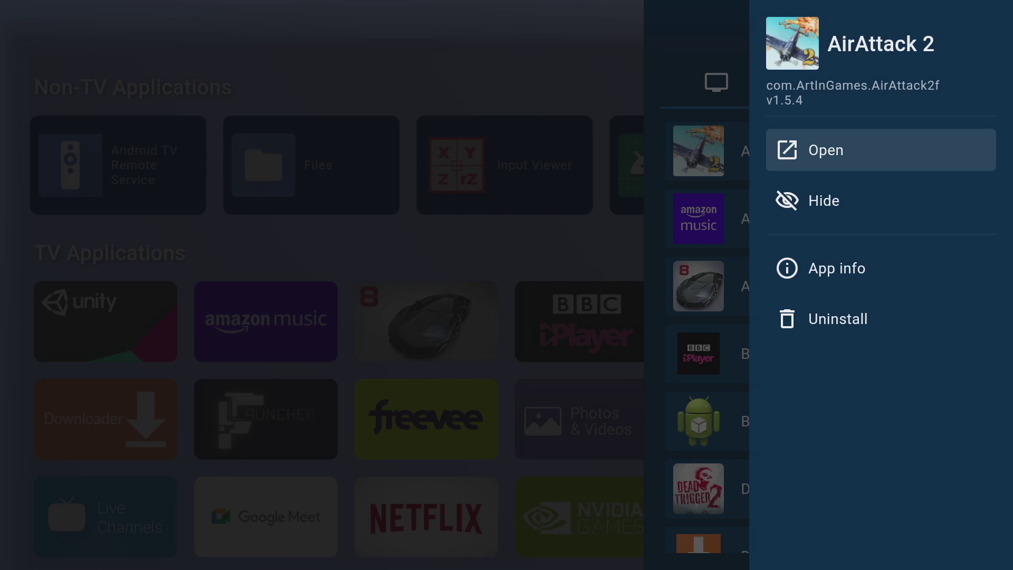
key("Down")
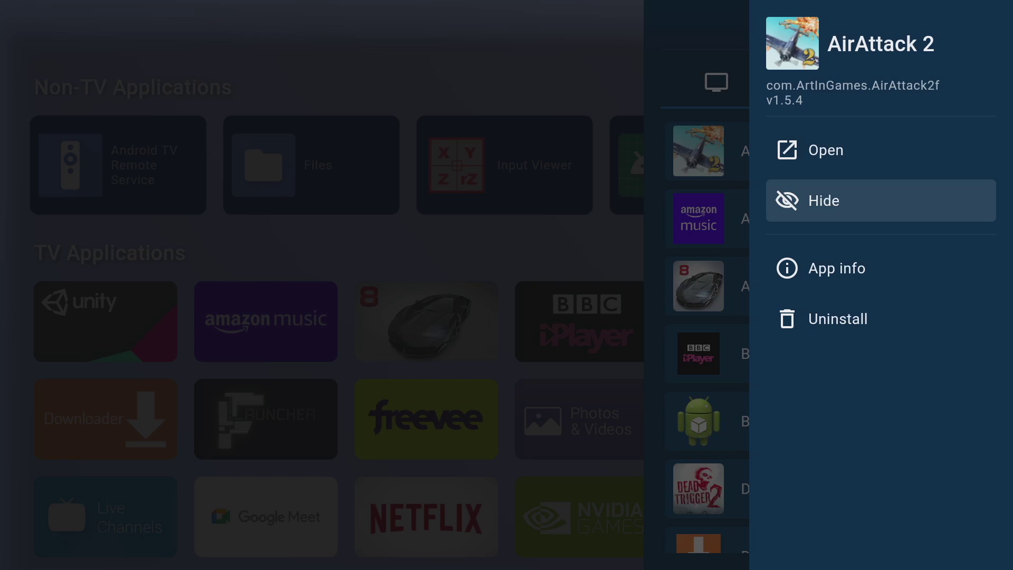
key("Down")
key("Return")
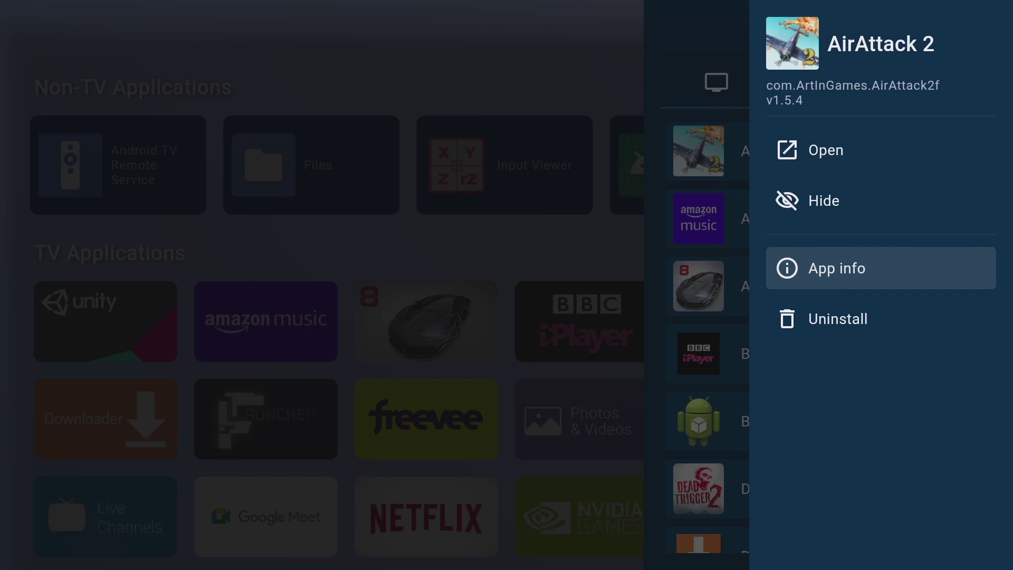
key("Down")
key("Down")
key("Down")
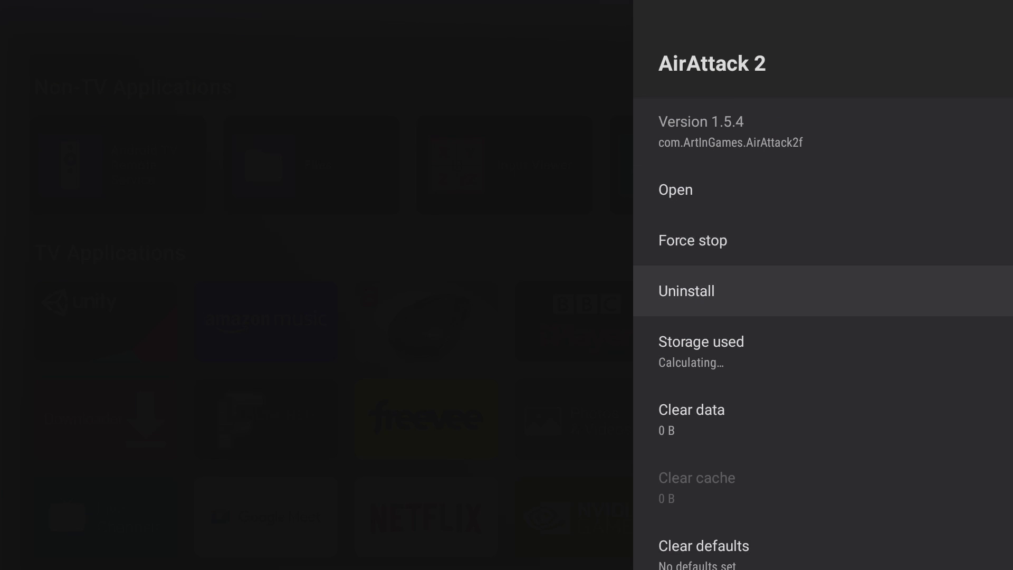
key("Down")
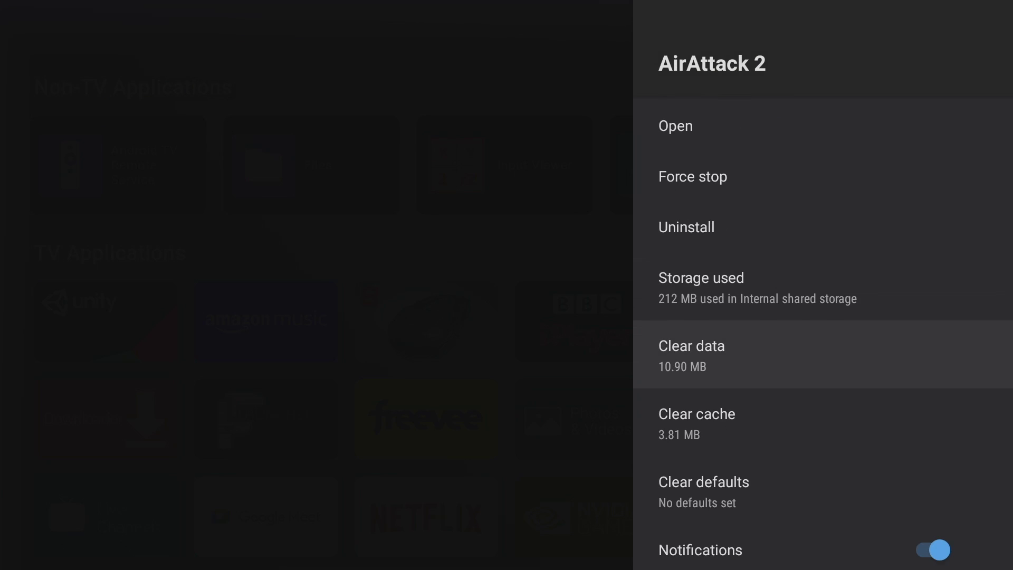
key("Down")
key("Down")
key("Down")
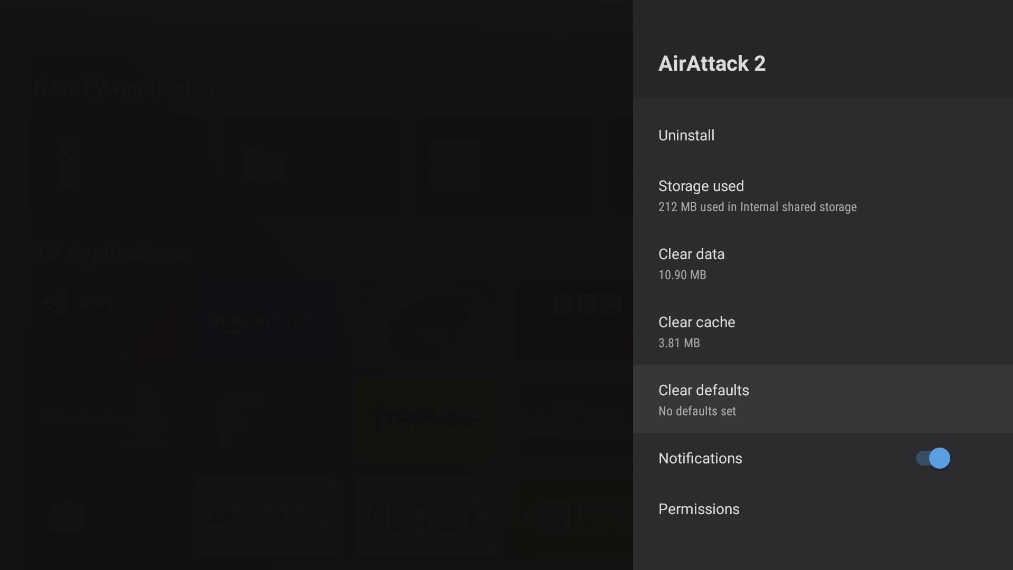
key("Down")
key("Return")
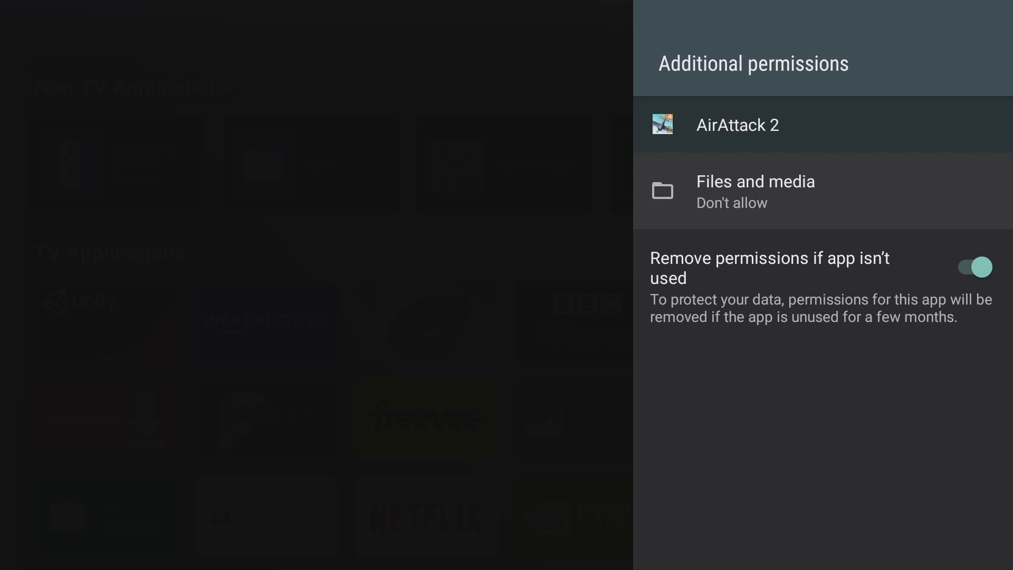
- Back in AirAttack 2's launcher options, hide it and view the Hidden Applications list
key("Escape")
key("Escape")
key("Up")
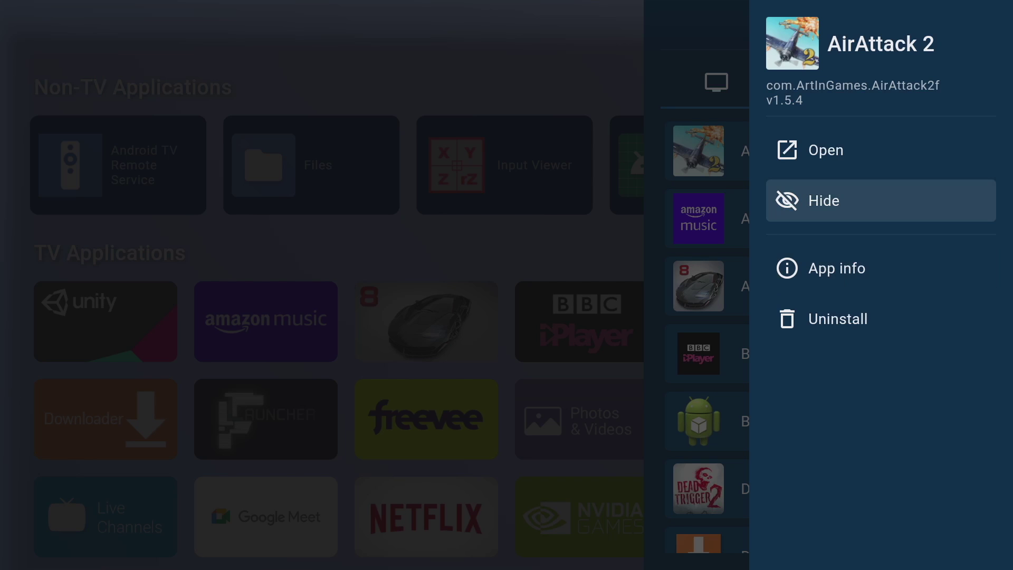
key("Return")
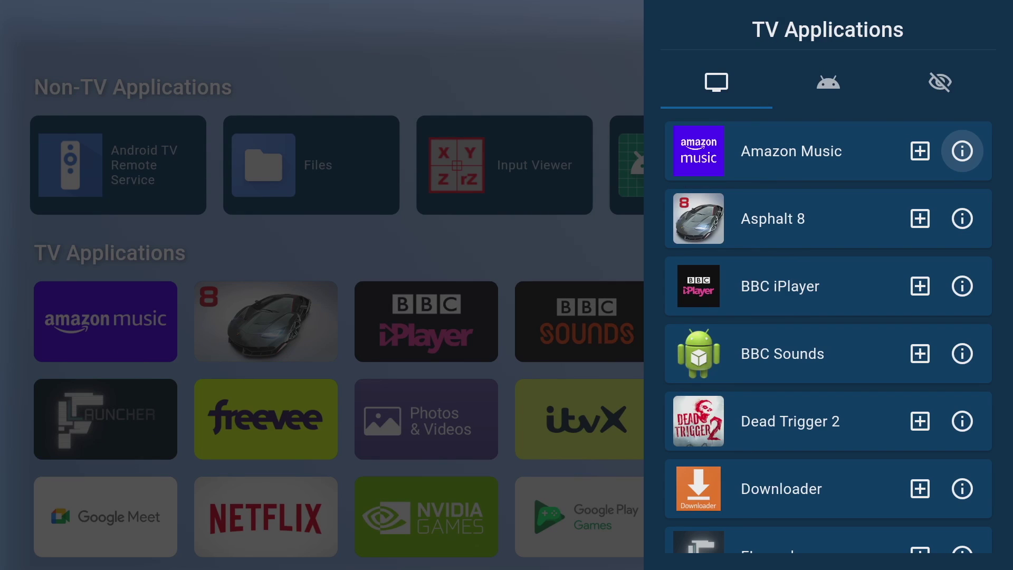
key("Up")
- Unhide AirAttack 2 from Hidden Applications, dismiss its add-to-category dialog, and return to Settings
key("Down")
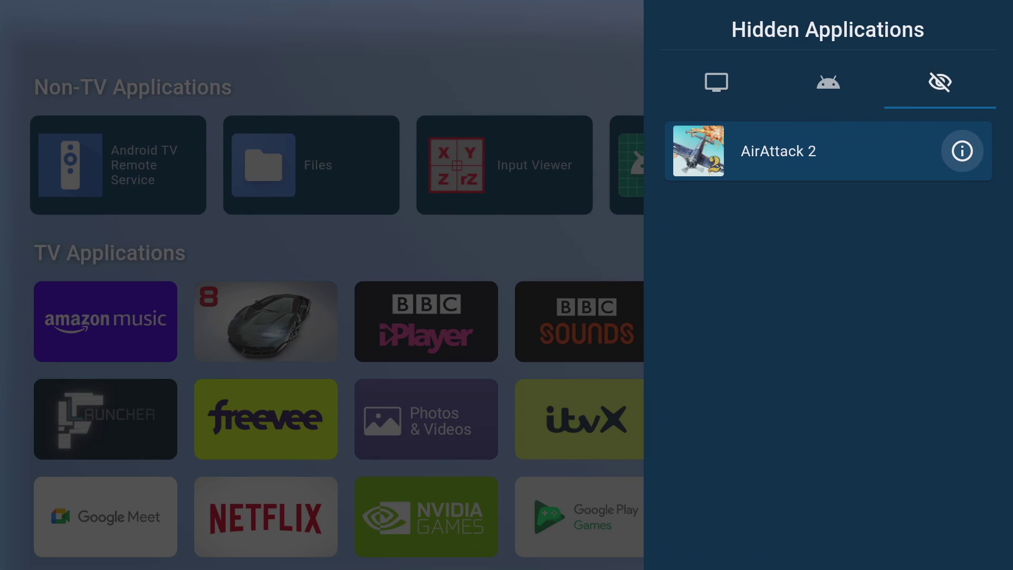
key("Return")
key("Down")
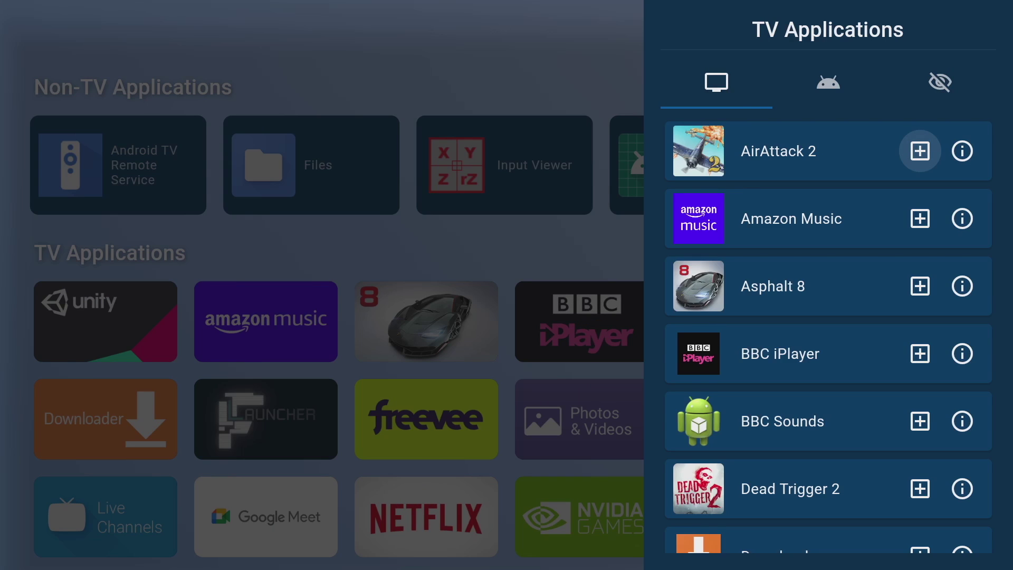
key("Return")
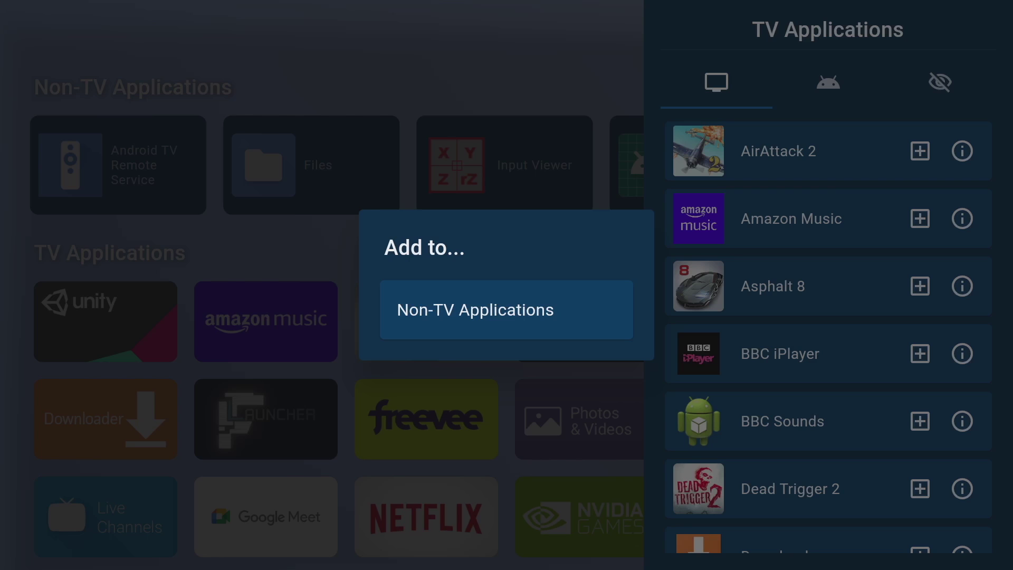
key("Return")
key("Return")
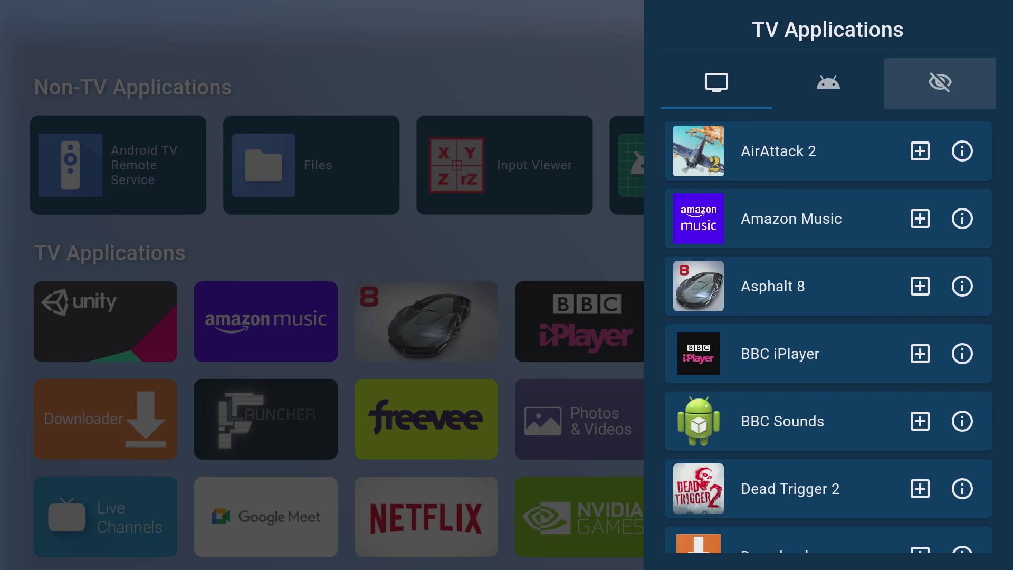
key("Escape")
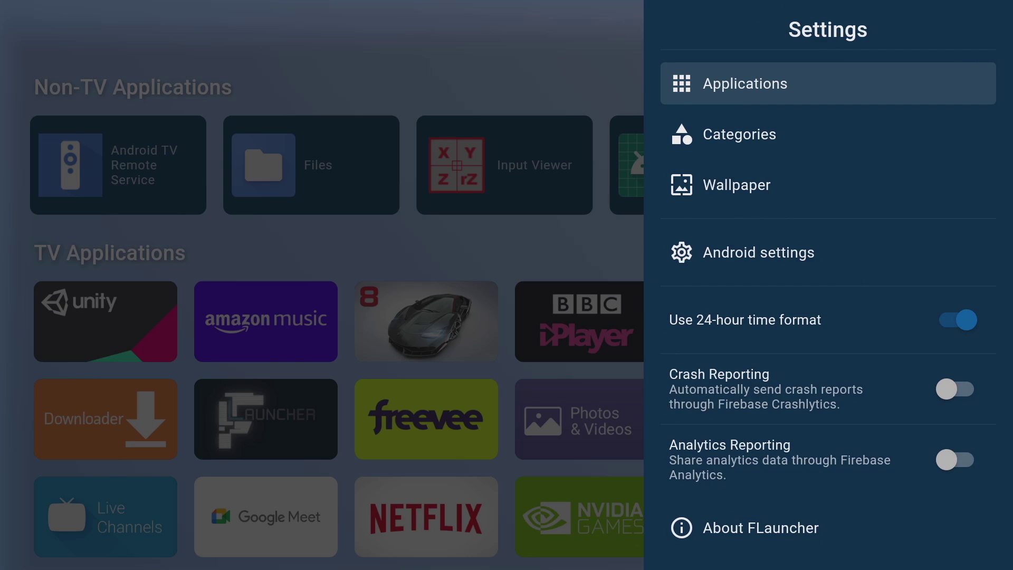
- In Categories, move TV Applications back below Non-TV Applications, then start Add Category
key("Down")
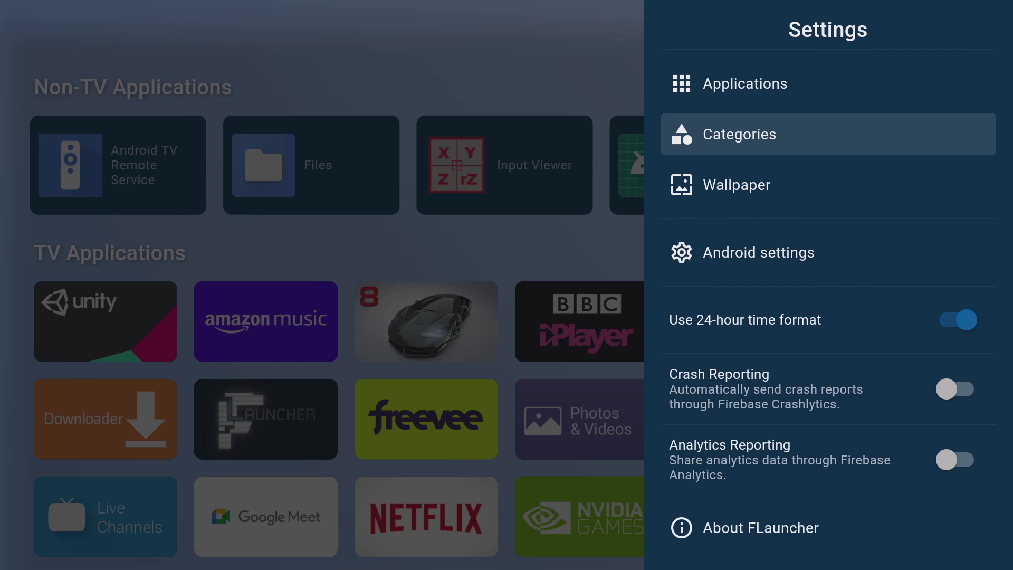
key("Return")
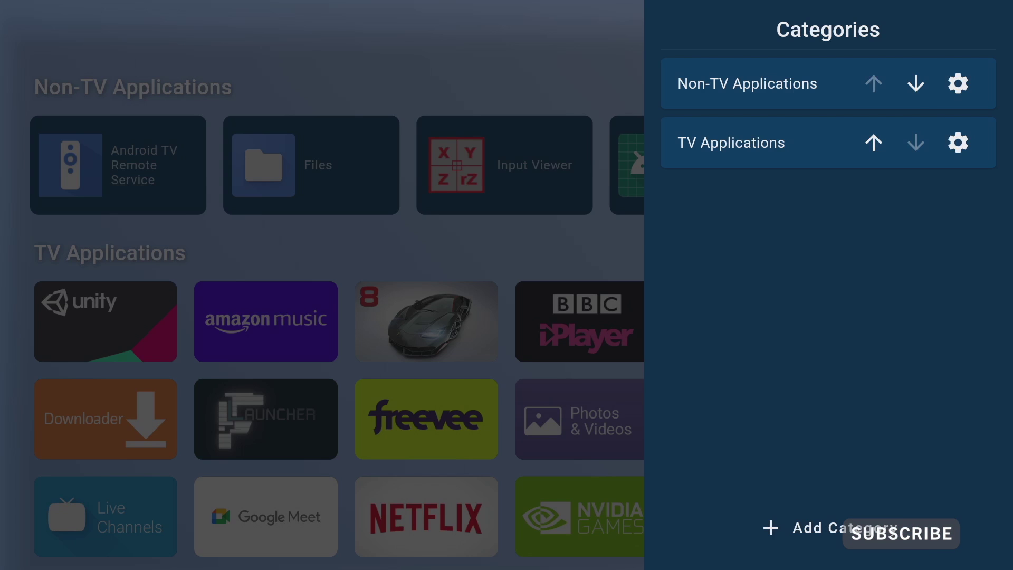
key("Down")
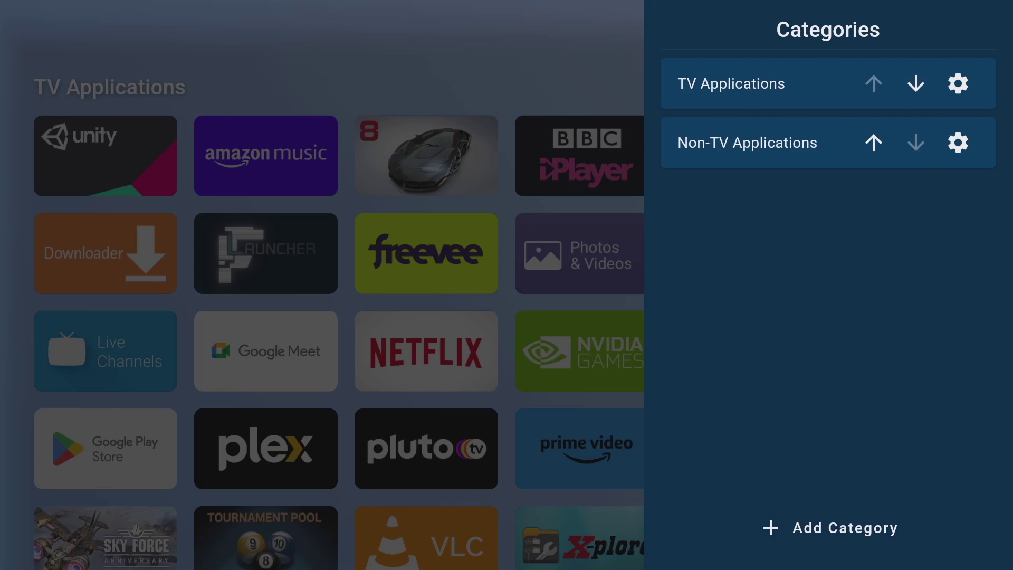
key("Up")
key("Up")
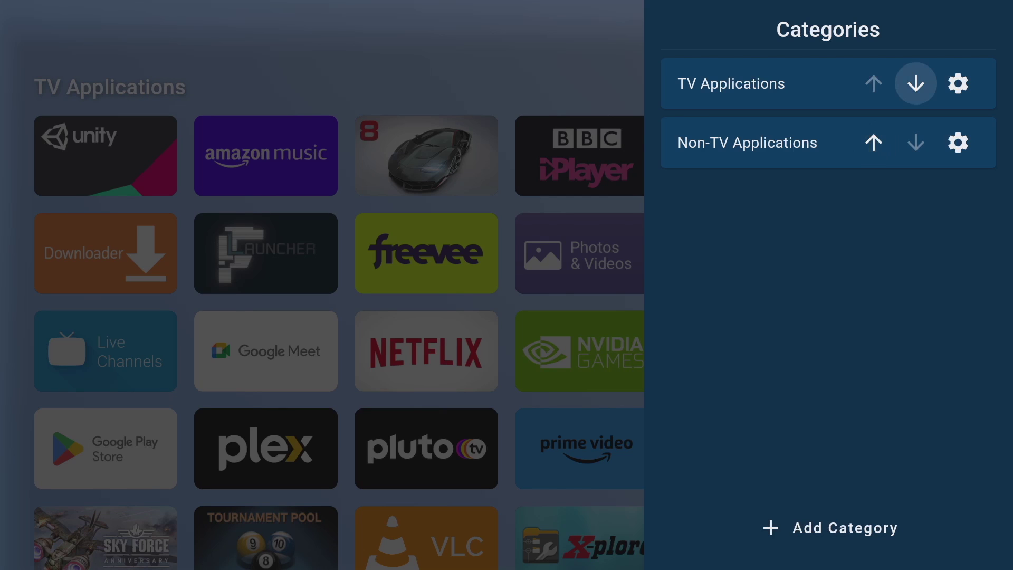
key("Return")
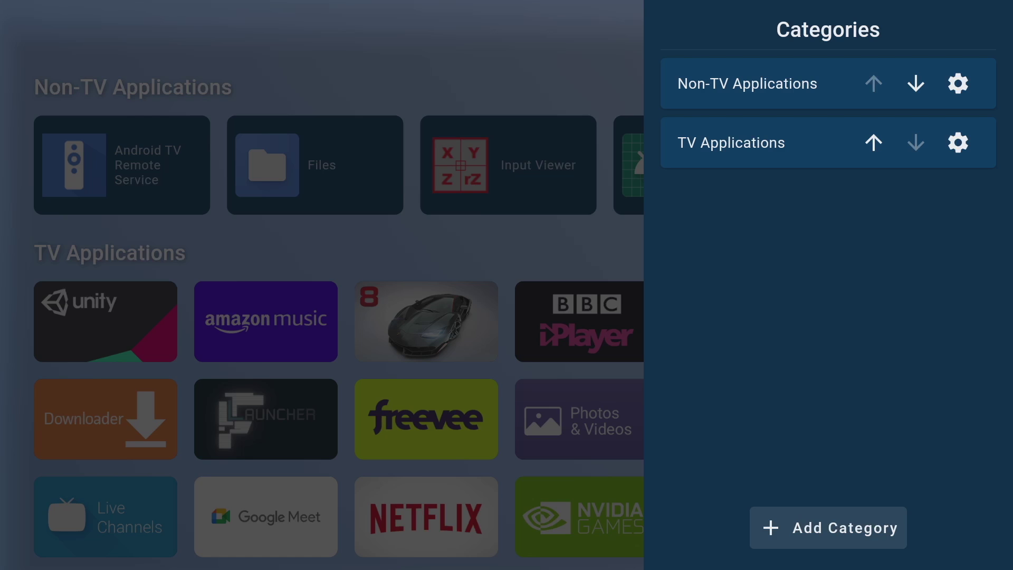
key("Return")
- Enter the category name 'Games' on the on-screen keyboard and confirm it
type("G")
key("Left")
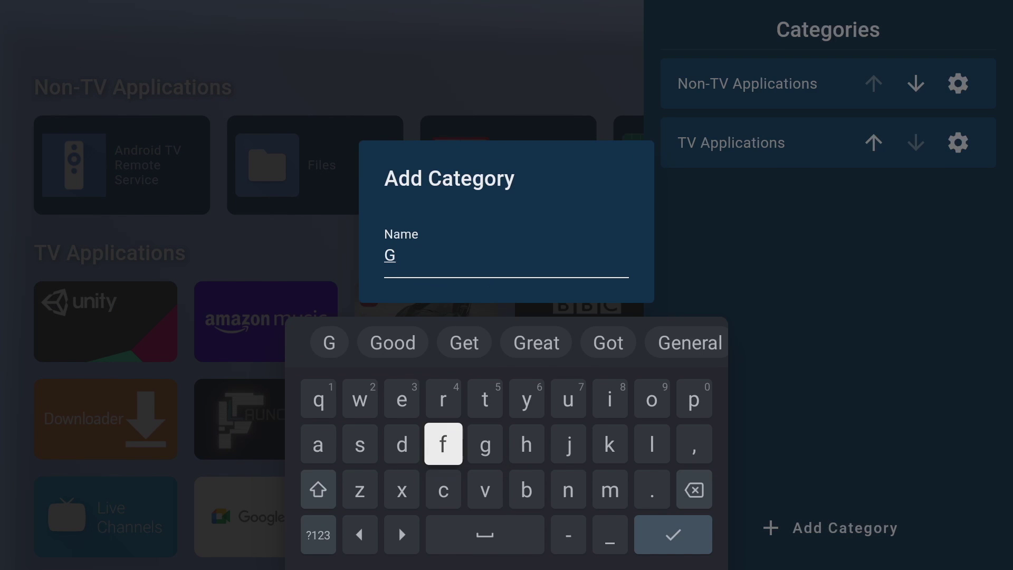
key("Left")
key("Left")
key("Left")
type("a")
key("Right")
key("Right")
key("Right")
key("Right")
key("Down")
key("Right")
key("Right")
key("Right")
type("m")
key("Left")
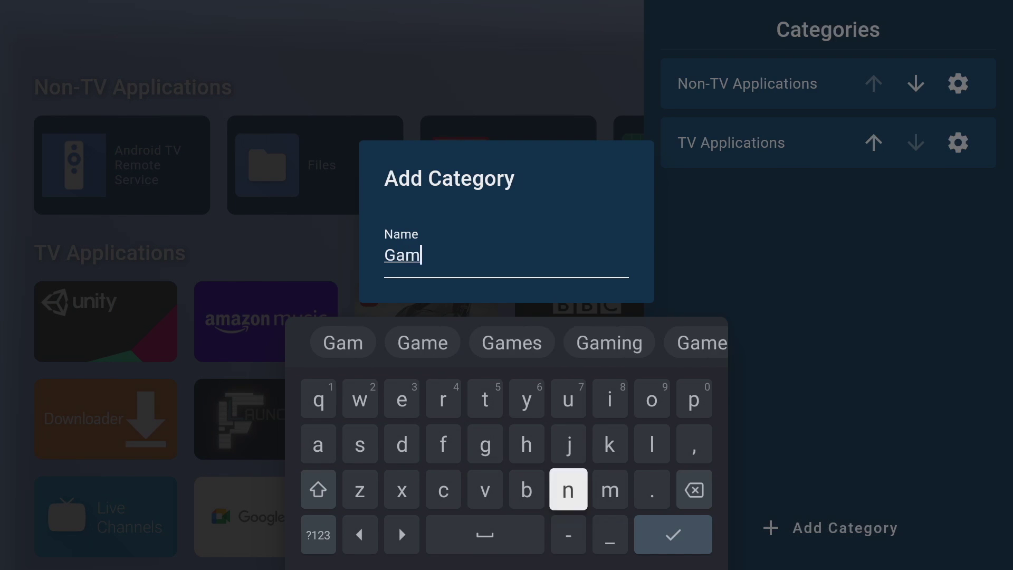
type("es")
key("Down")
key("Down")
key("Right")
key("Right")
key("Right")
key("Return")
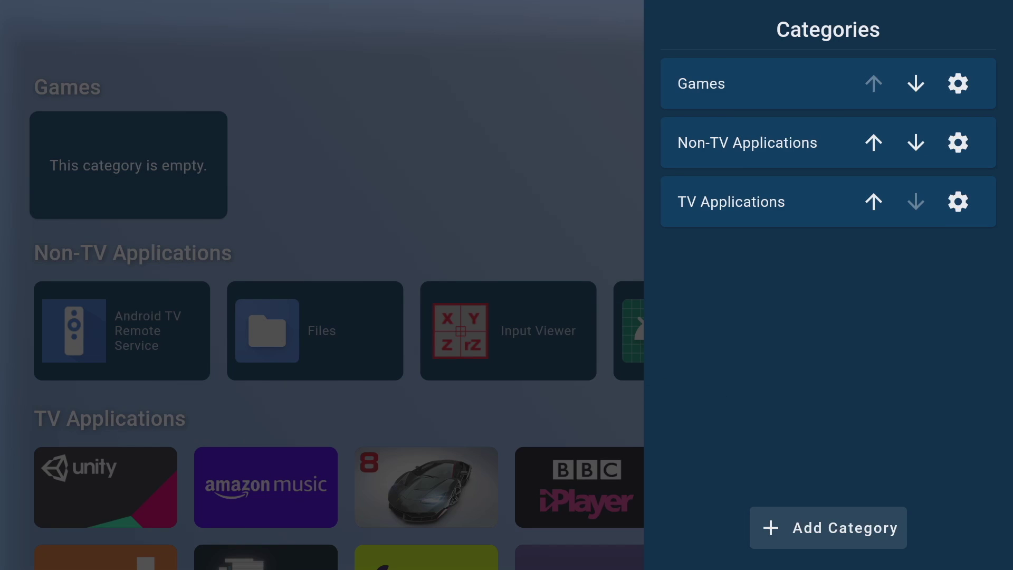
- Leave the Categories list and return to the launcher settings menu
key("Up")
key("Down")
key("Escape")
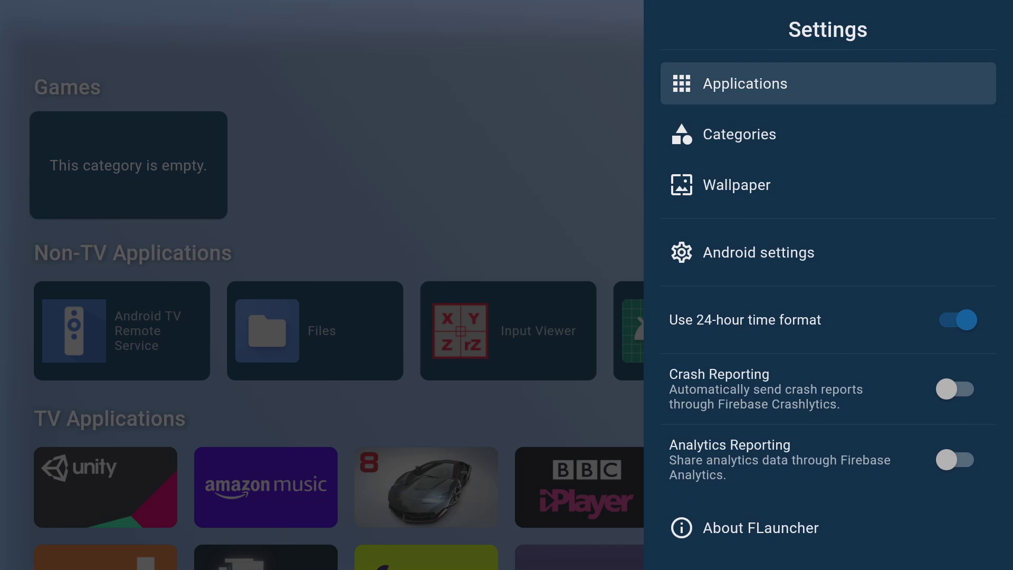
- Open the TV applications list and add AirAttack 2 to the Games category
key("Return")
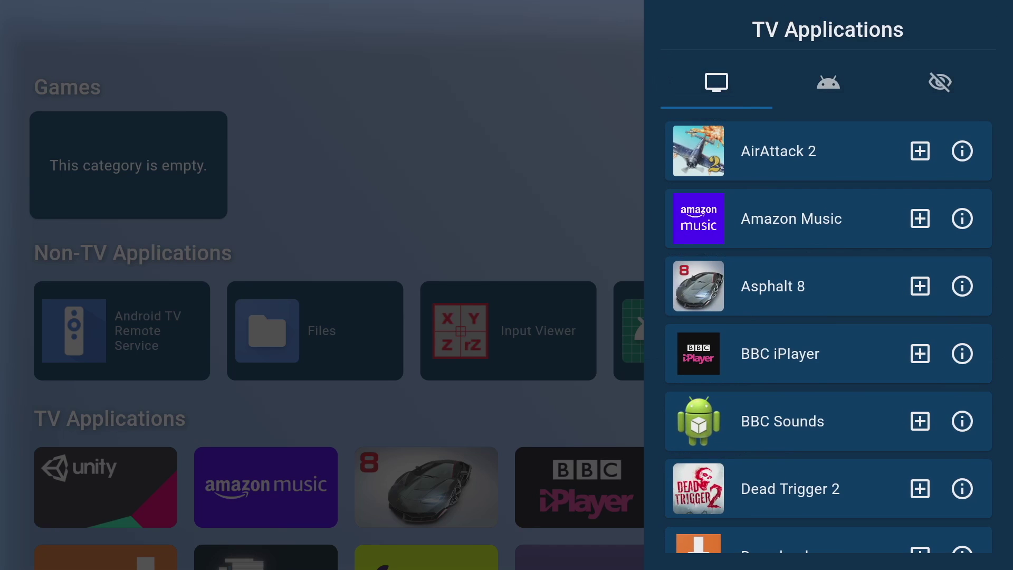
key("Down")
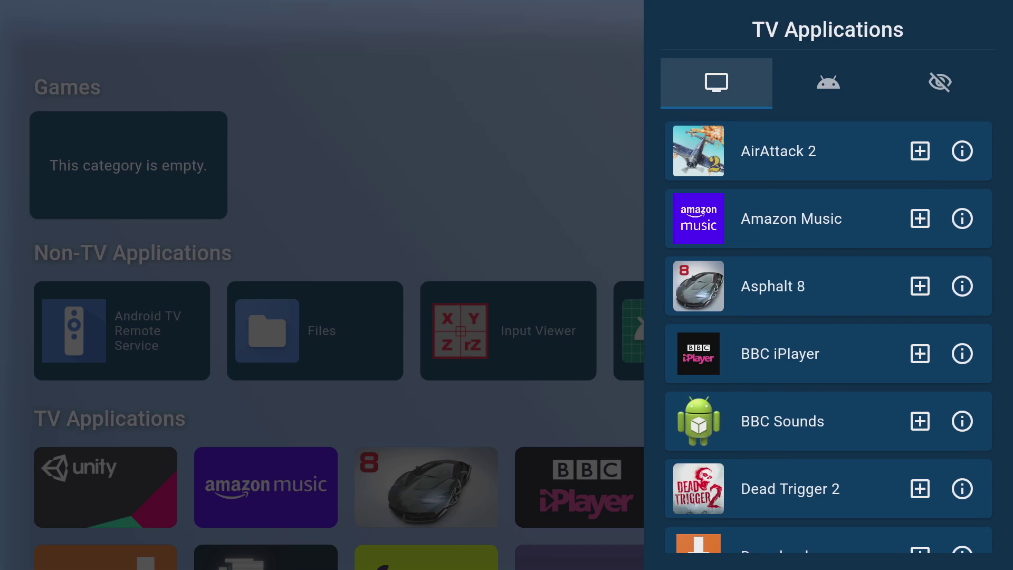
key("Down")
key("Return")
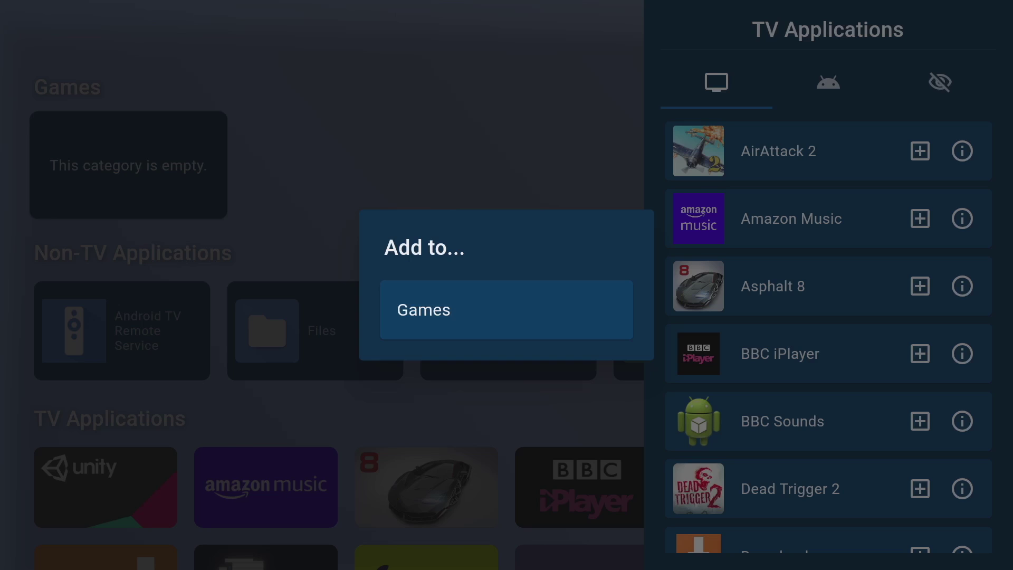
key("Return")
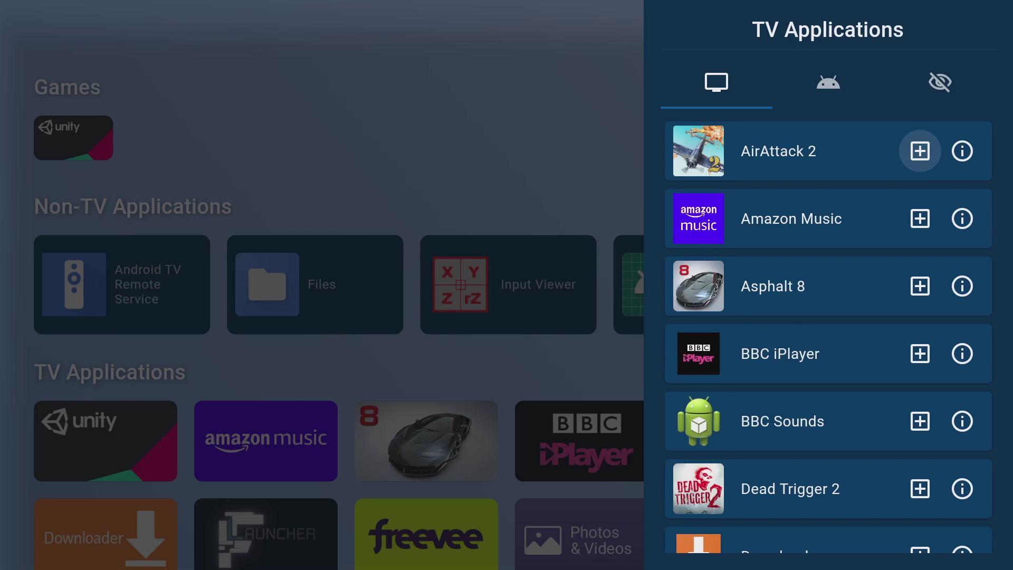
key("Return")
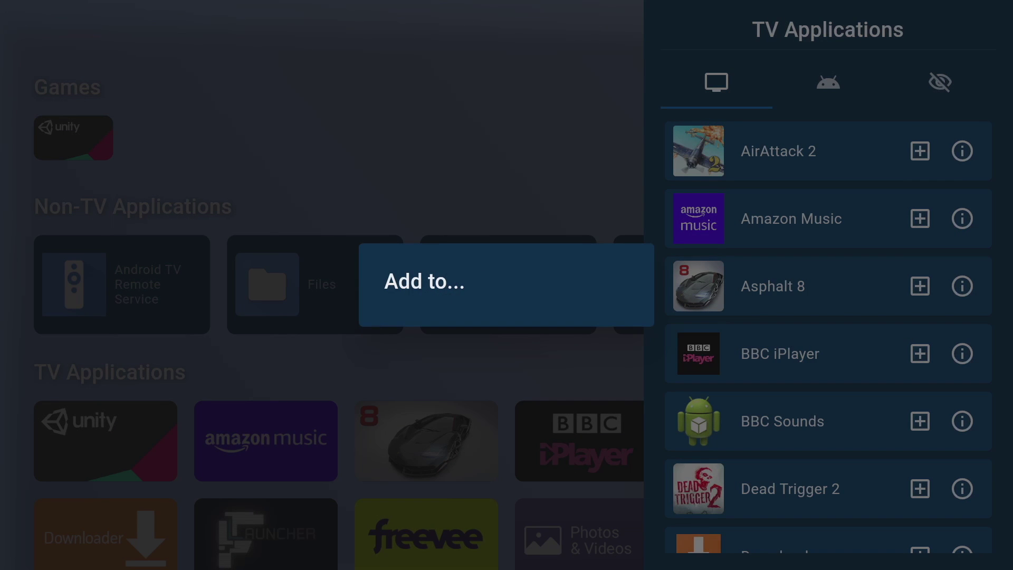
key("Escape")
- Add Asphalt 8 to Games, open Dead Trigger 2's category choices, then return to Settings
key("Down")
key("Down")
key("Return")
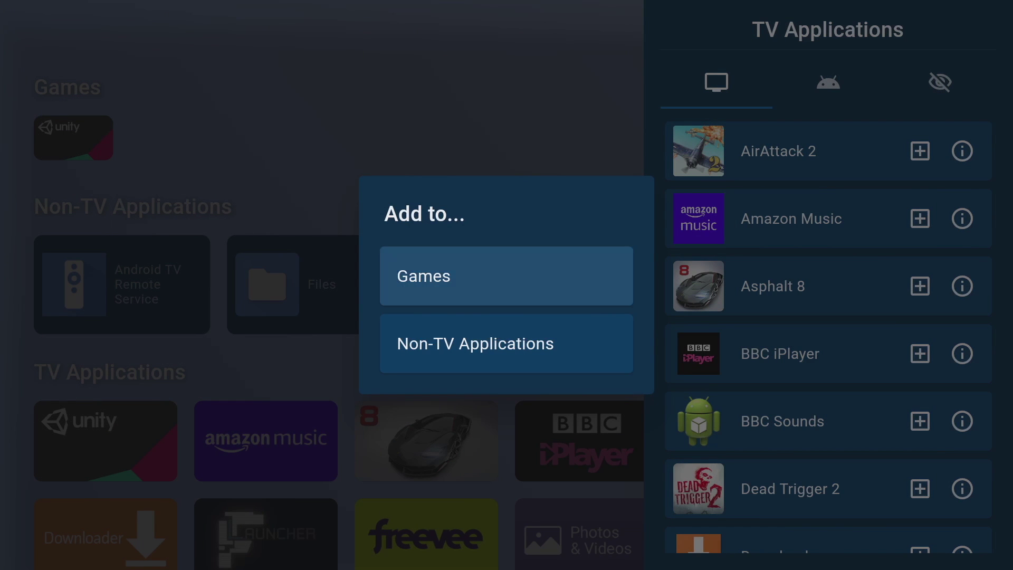
key("Return")
key("Up")
key("Up")
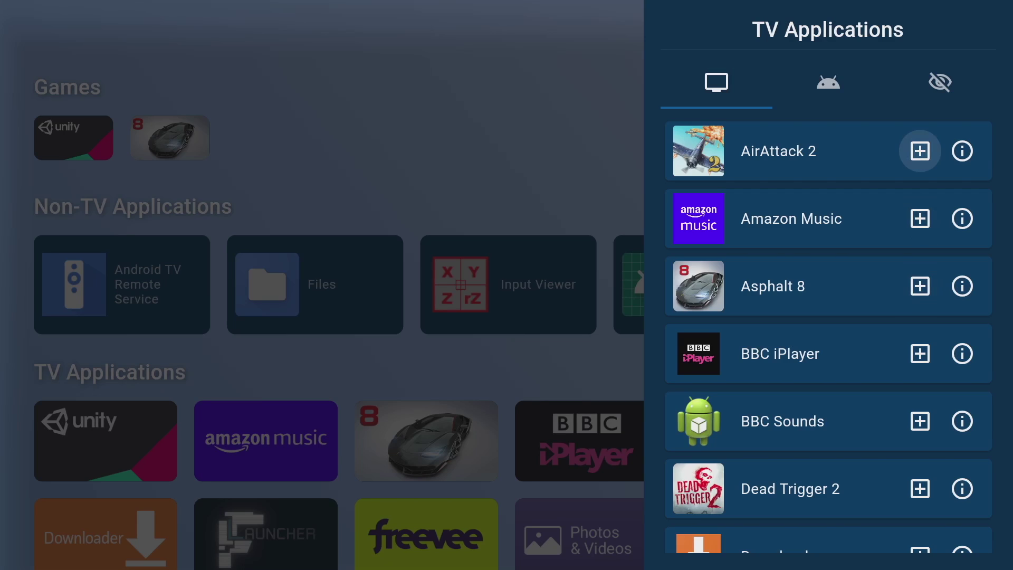
key("Return")
key("Escape")
key("Down")
key("Down")
key("Down")
key("Down")
key("Down")
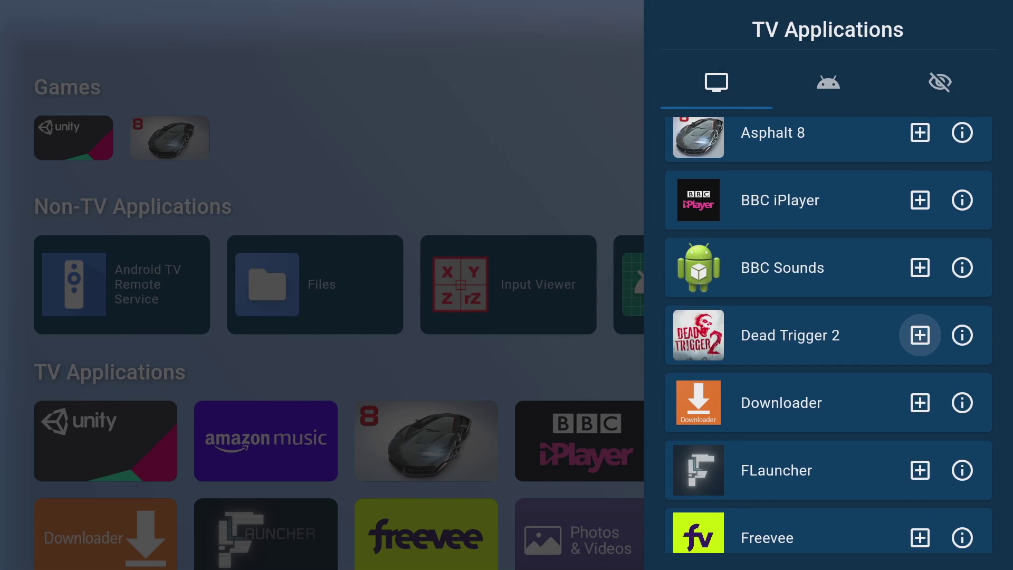
key("Up")
key("Down")
key("Return")
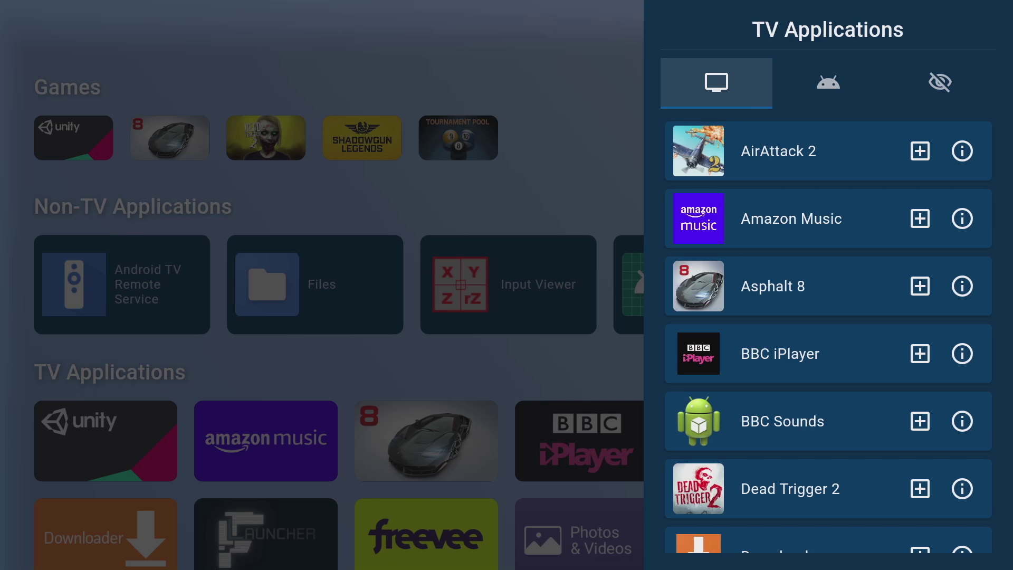
key("Escape")
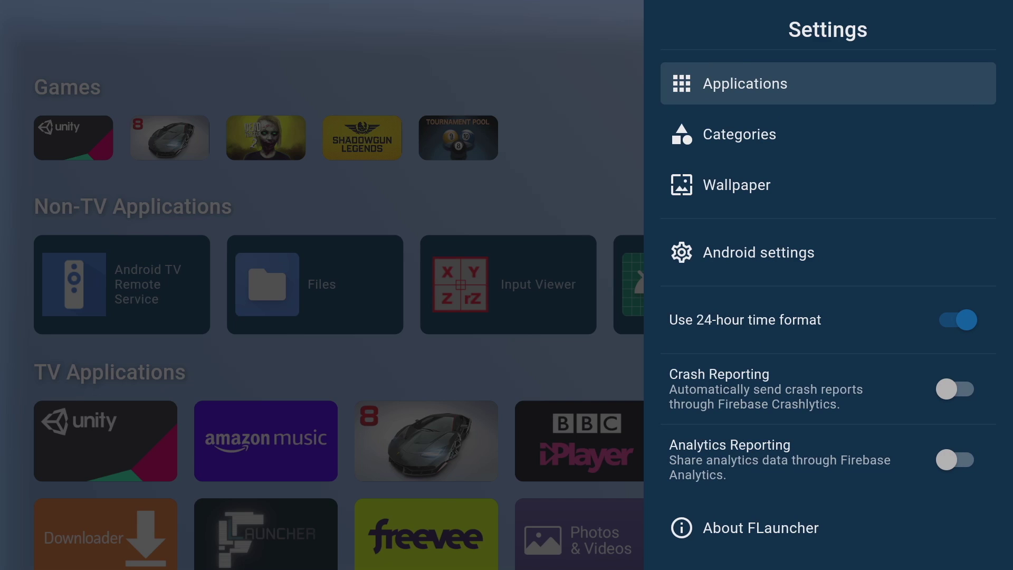
- Open the Games category settings and set its sort order to Manual
key("Down")
key("Return")
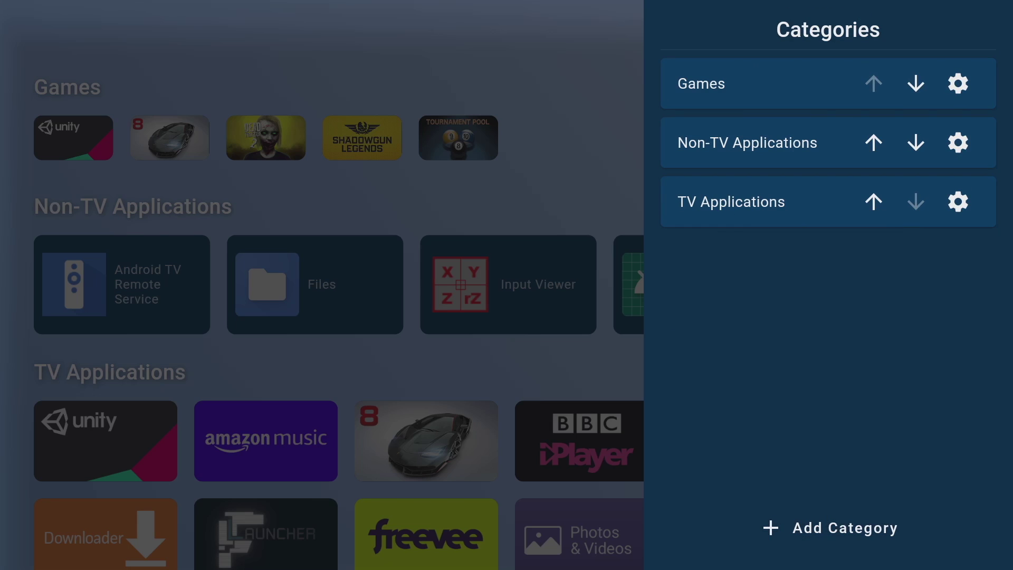
key("Right")
key("Return")
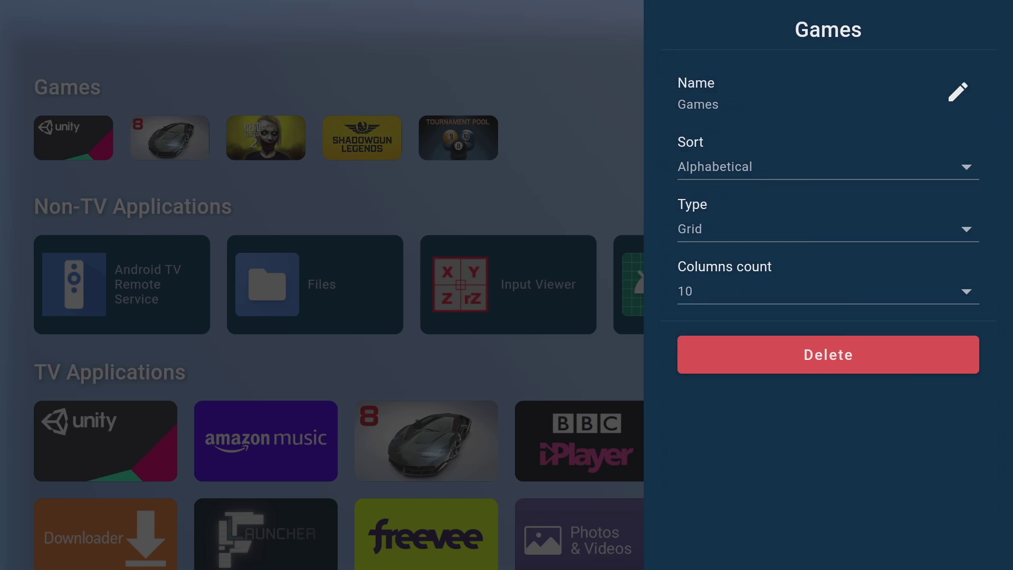
key("Down")
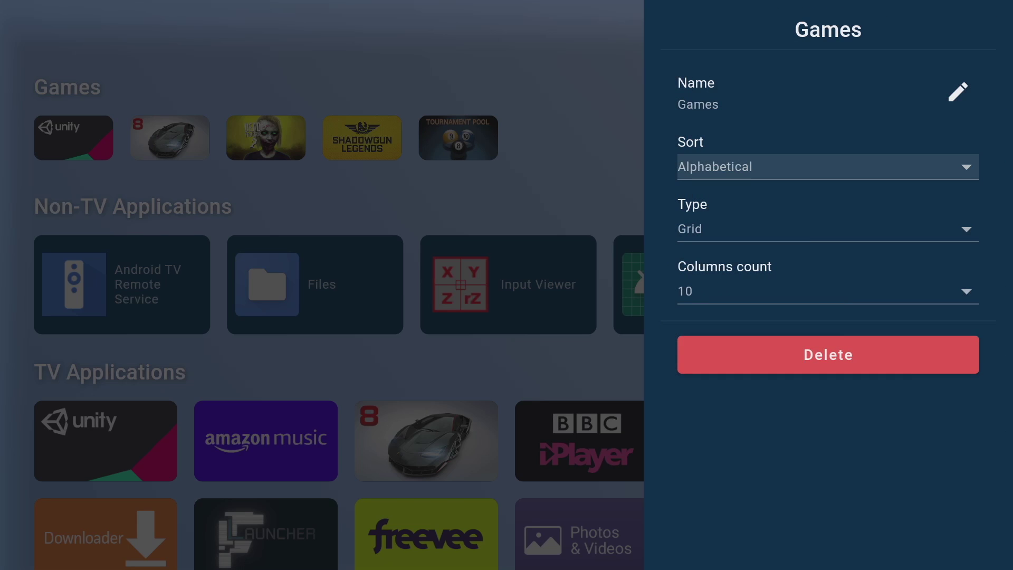
key("Return")
key("Down")
key("Return")
- Keep Games as a Row layout and set its row height to 80
key("Down")
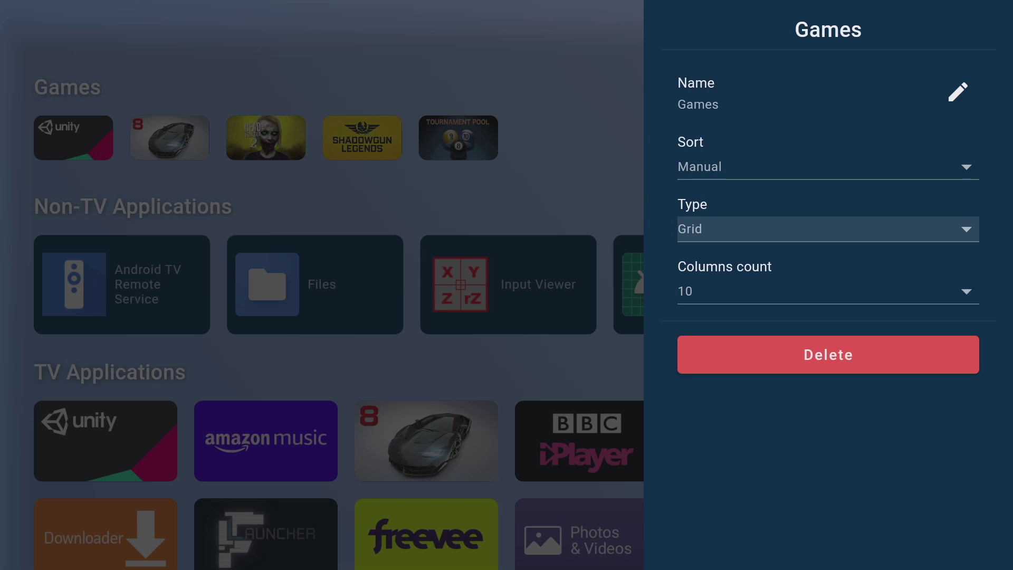
key("Return")
key("Up")
key("Return")
key("Return")
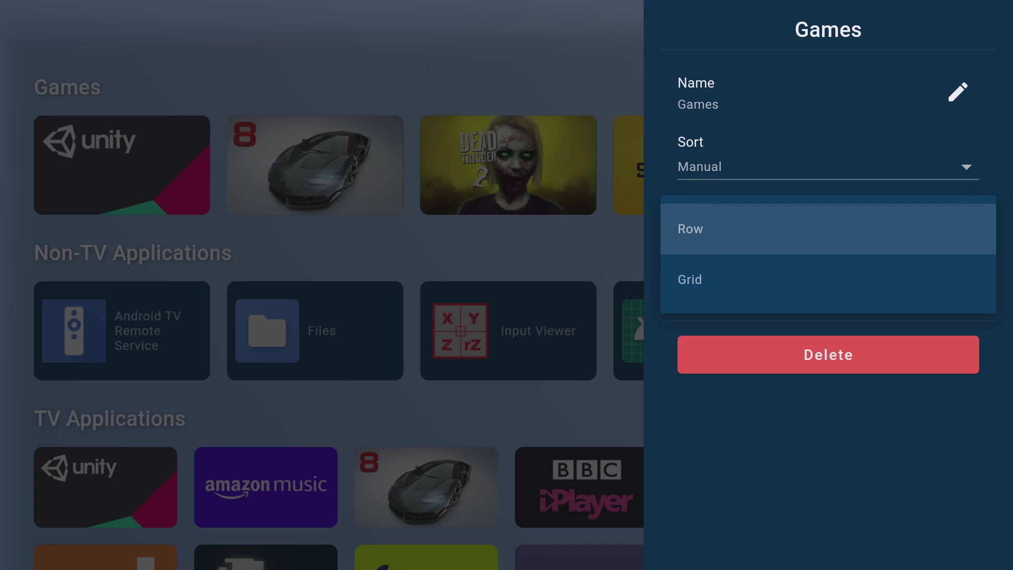
key("Return")
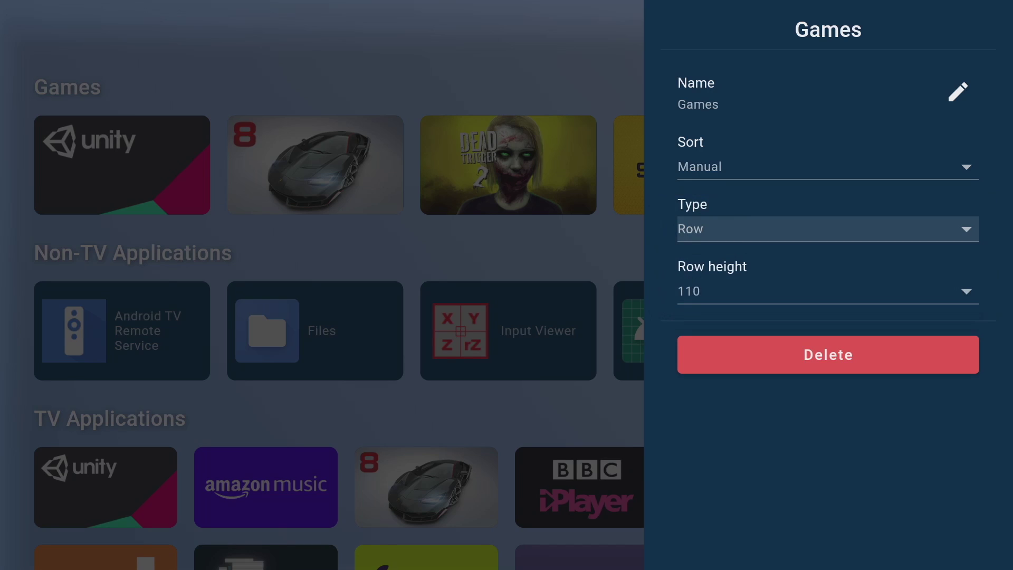
key("Down")
key("Return")
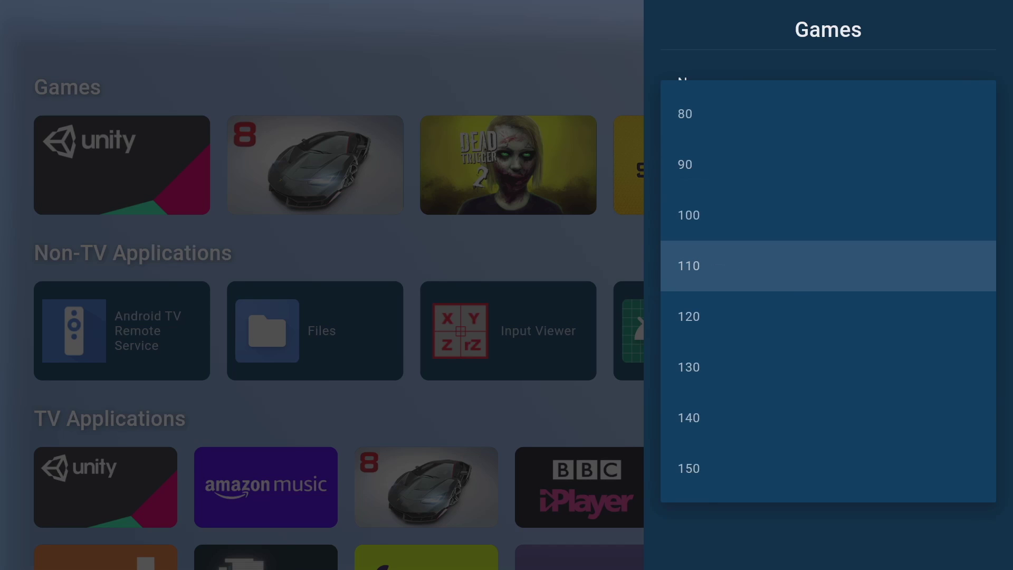
key("Up")
key("Up")
key("Up")
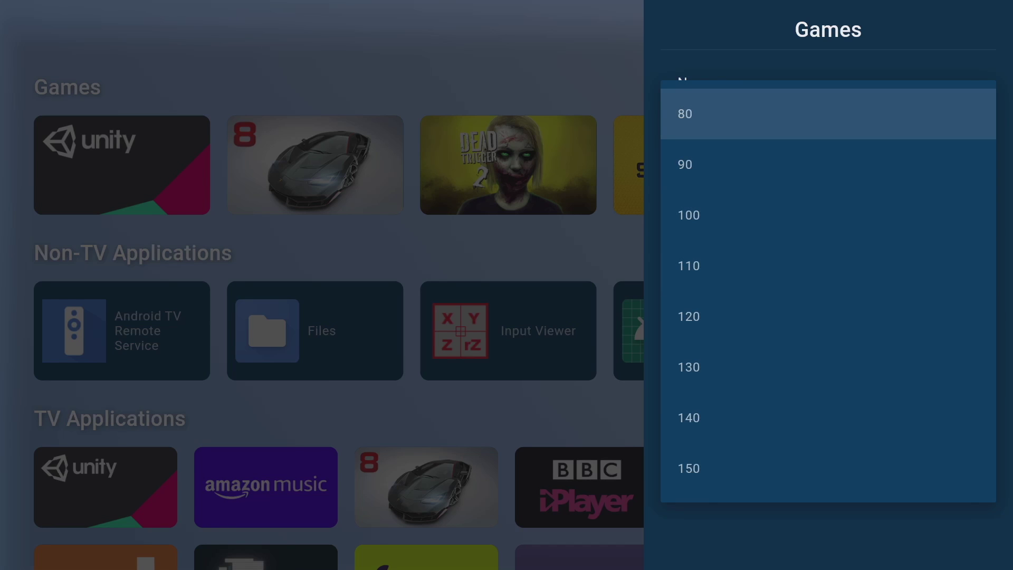
key("Return")
- Switch the Games category to a Grid layout with 10 columns
key("Up")
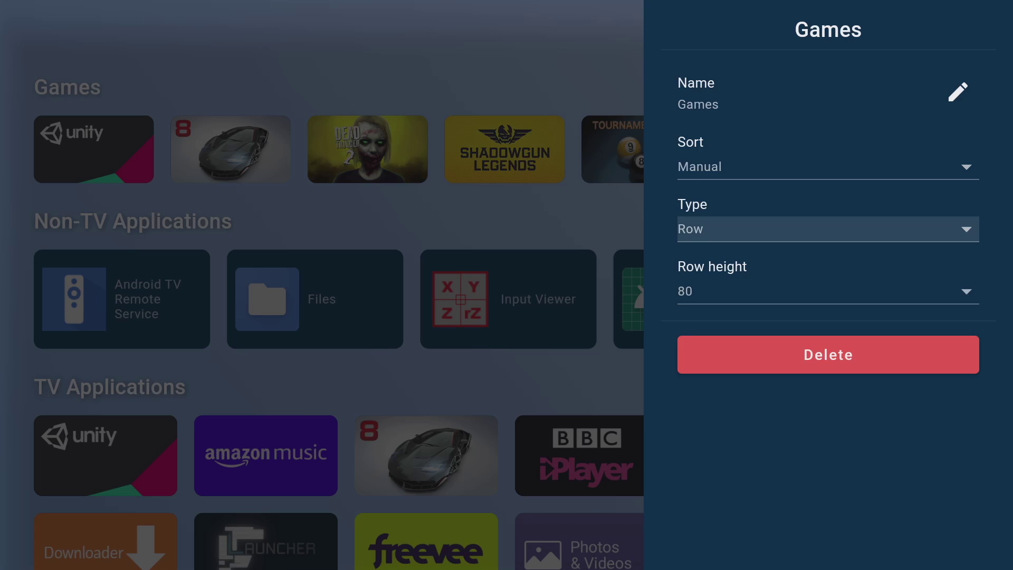
key("Return")
key("Down")
key("Return")
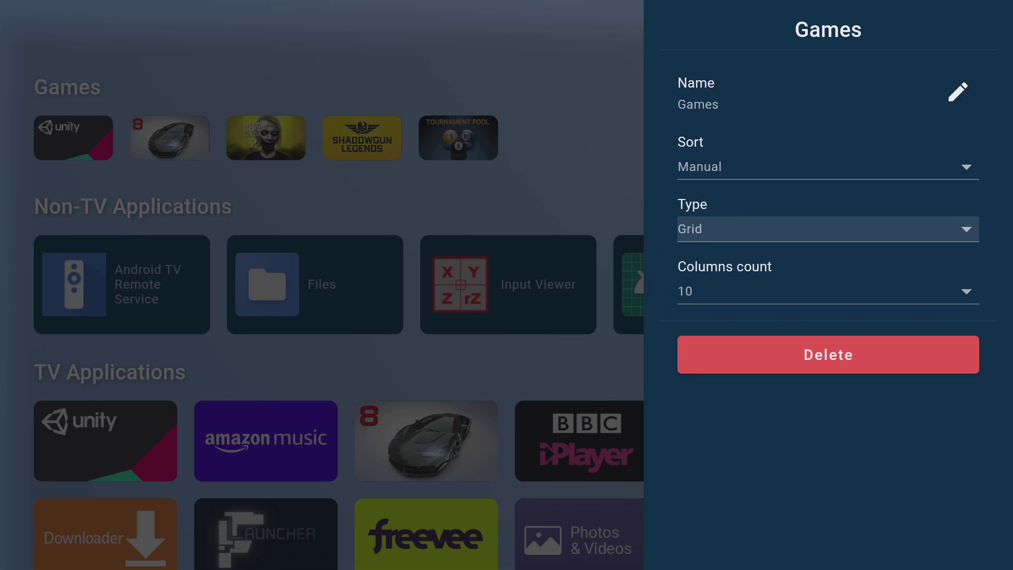
key("Down")
key("Return")
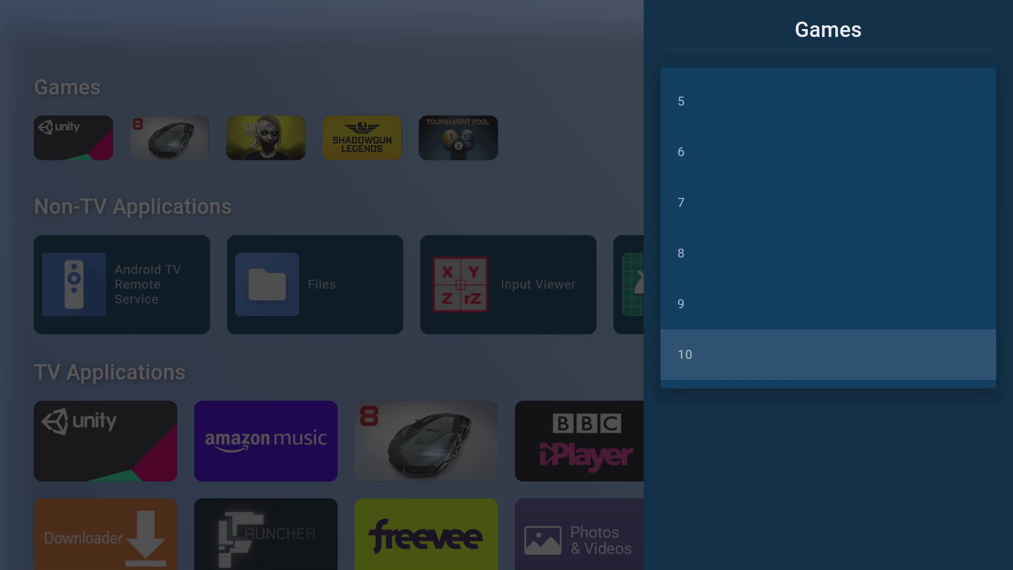
key("Return")
- Make Non-TV Applications a 10-column Grid, then confirm TV Applications already matches
key("Escape")
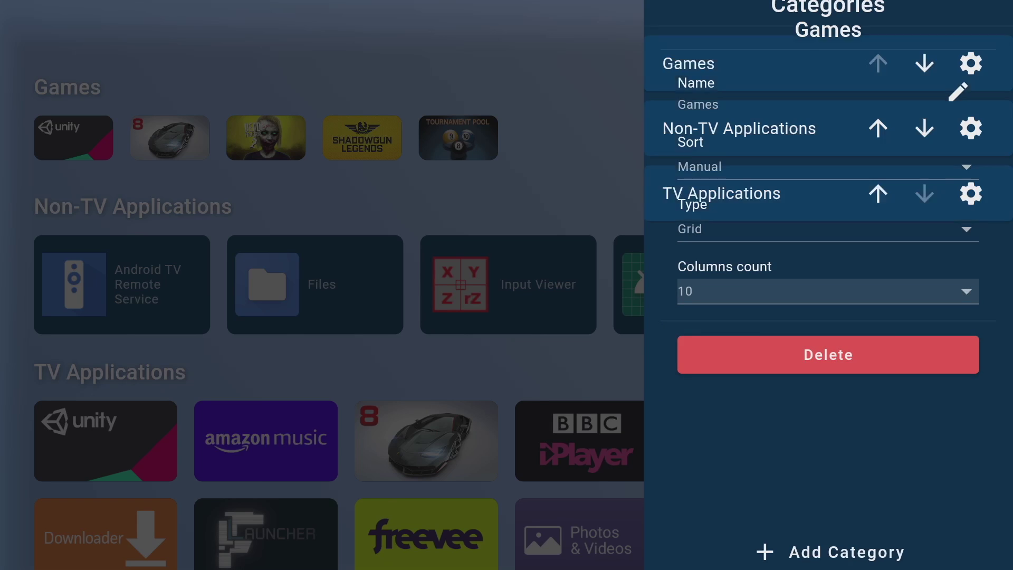
key("Down")
key("Return")
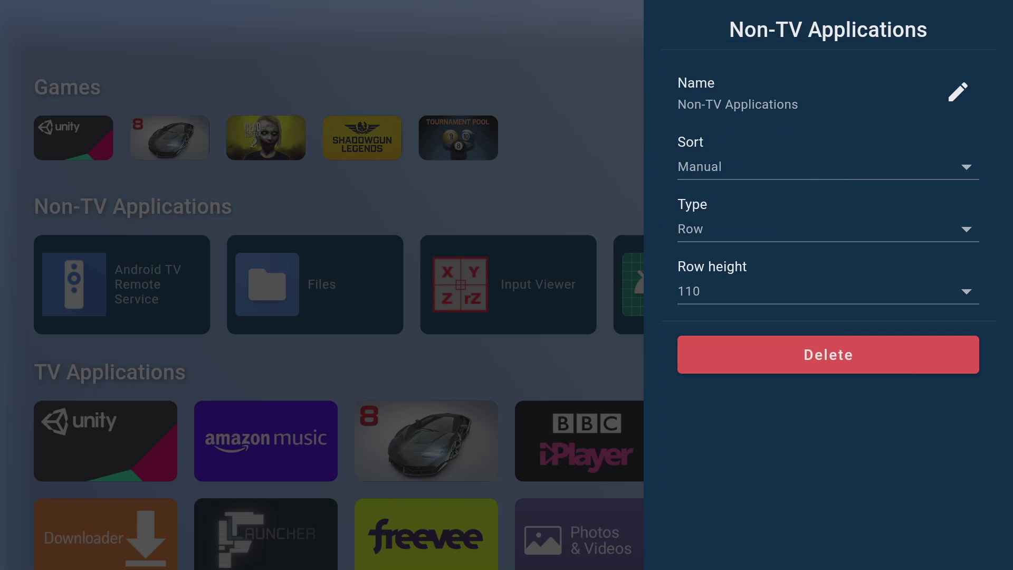
key("Down")
key("Down")
key("Return")
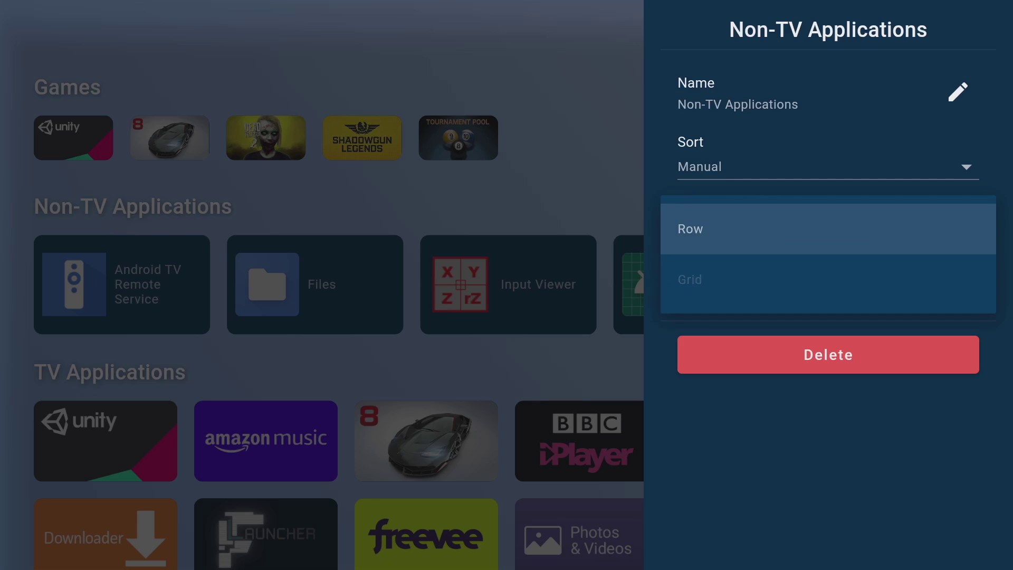
key("Down")
key("Return")
key("Down")
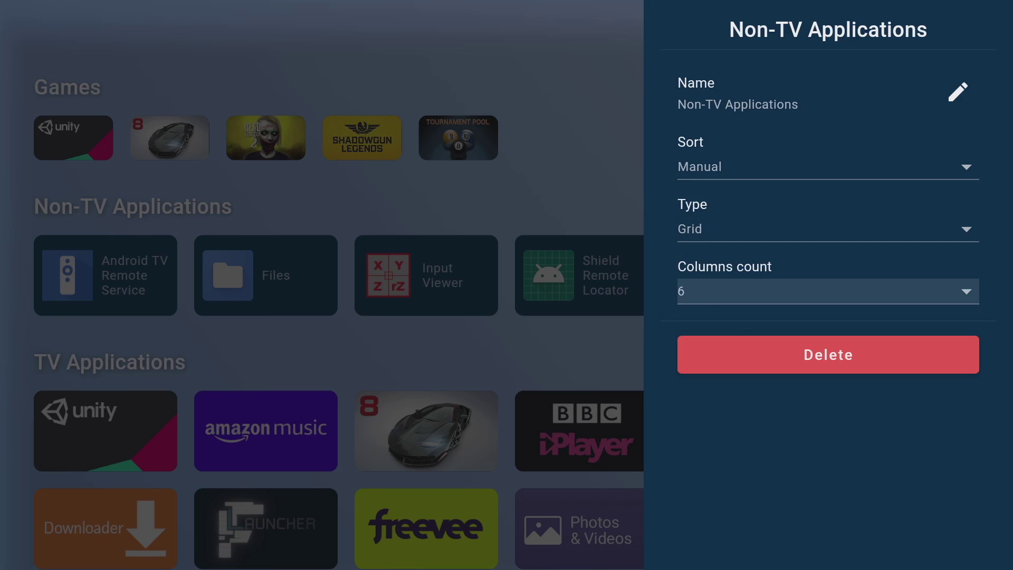
key("Return")
key("Down")
key("Down")
key("Down")
key("Down")
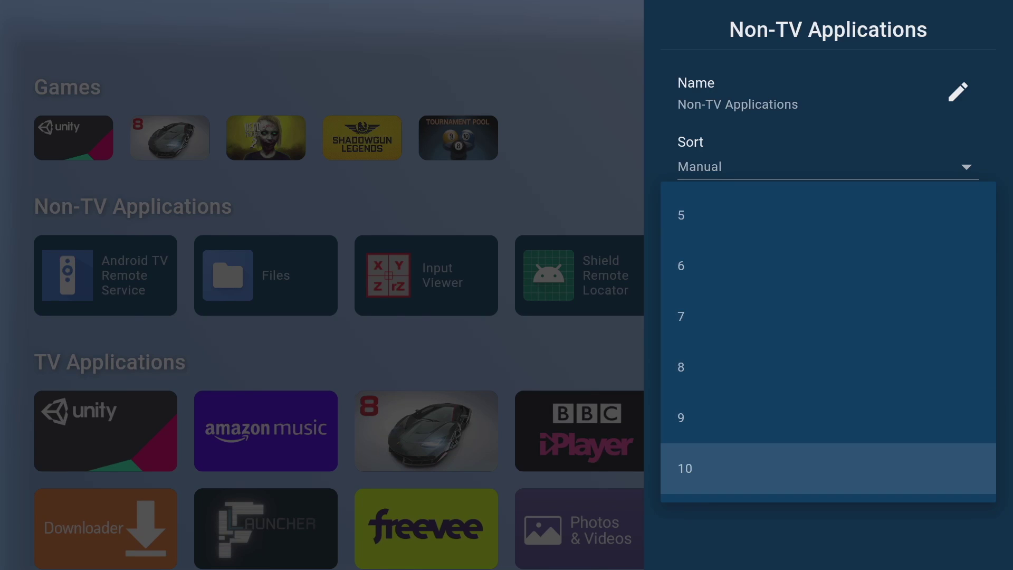
key("Return")
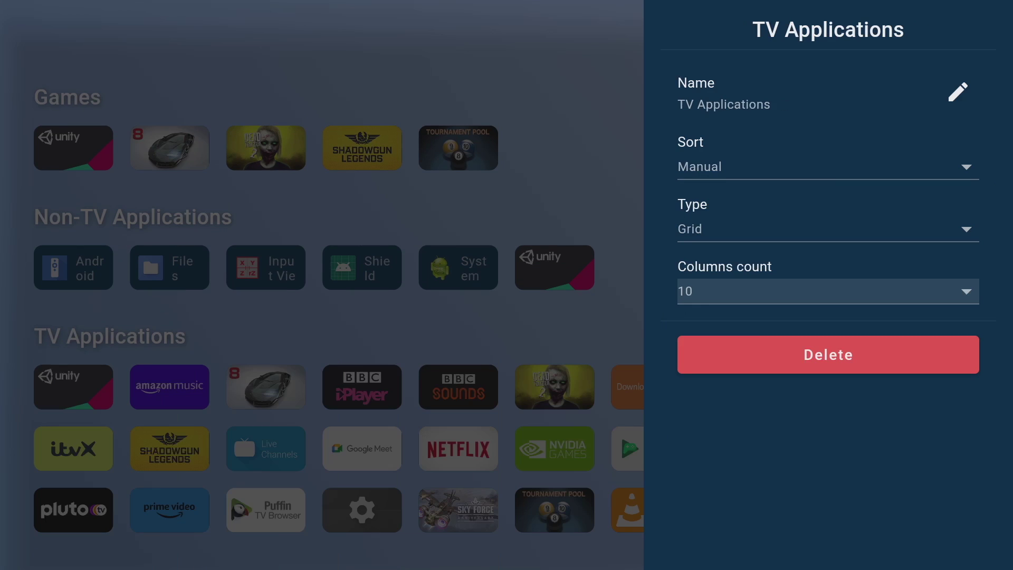
key("Escape")
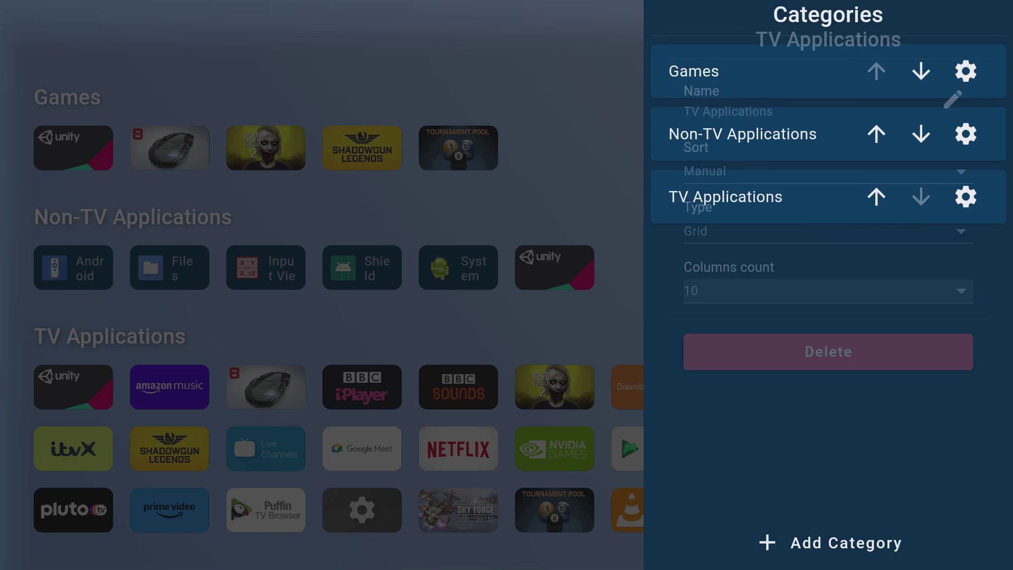
key("Escape")
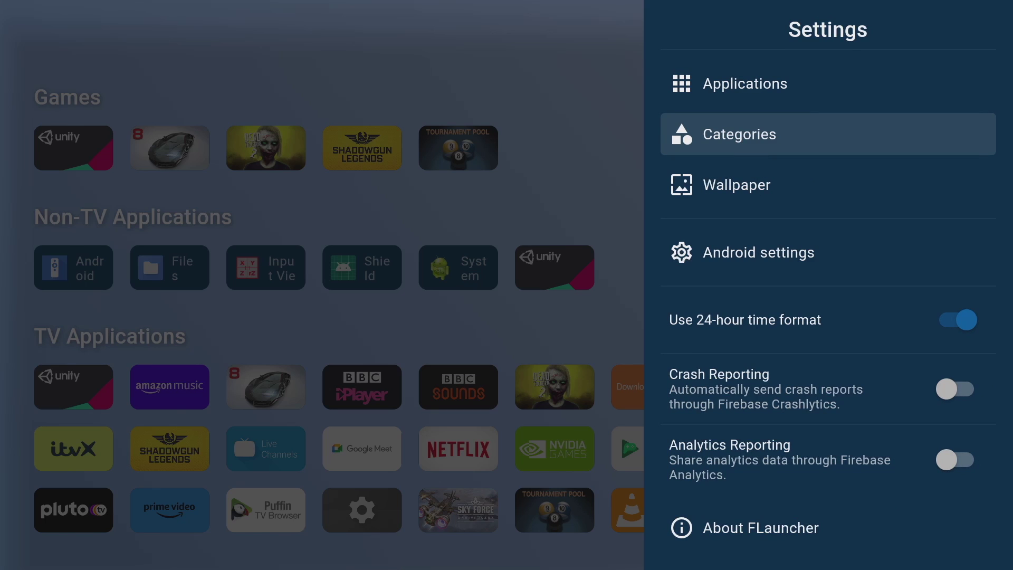
- Go to the Wallpaper settings and choose Unsplash to show its random categories
key("Down")
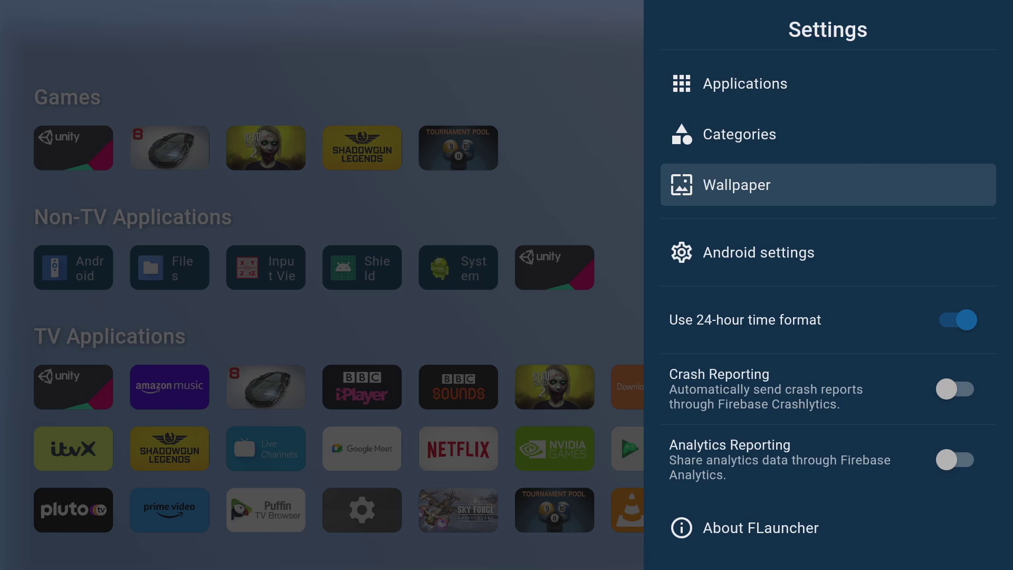
key("Return")
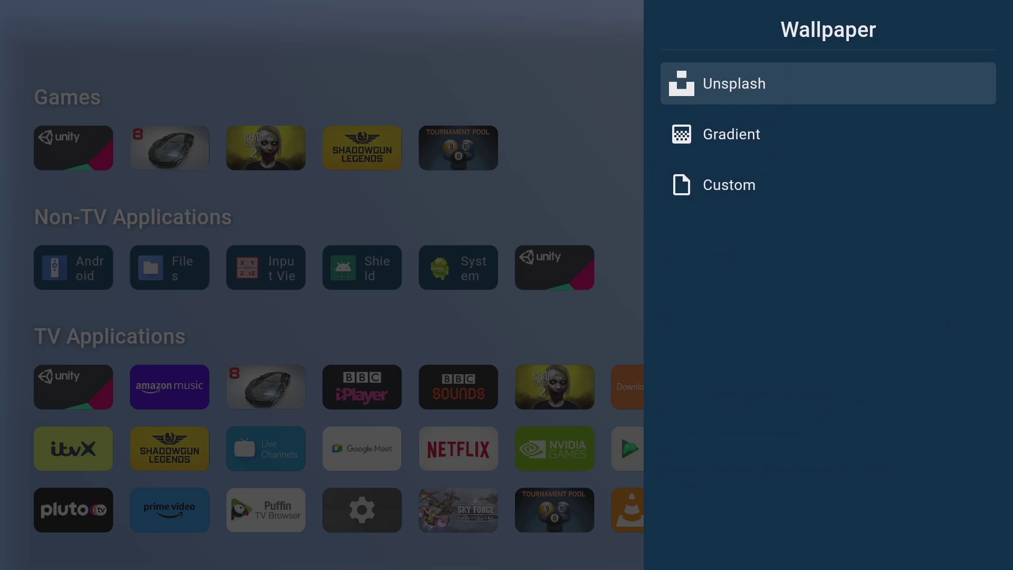
key("Return")
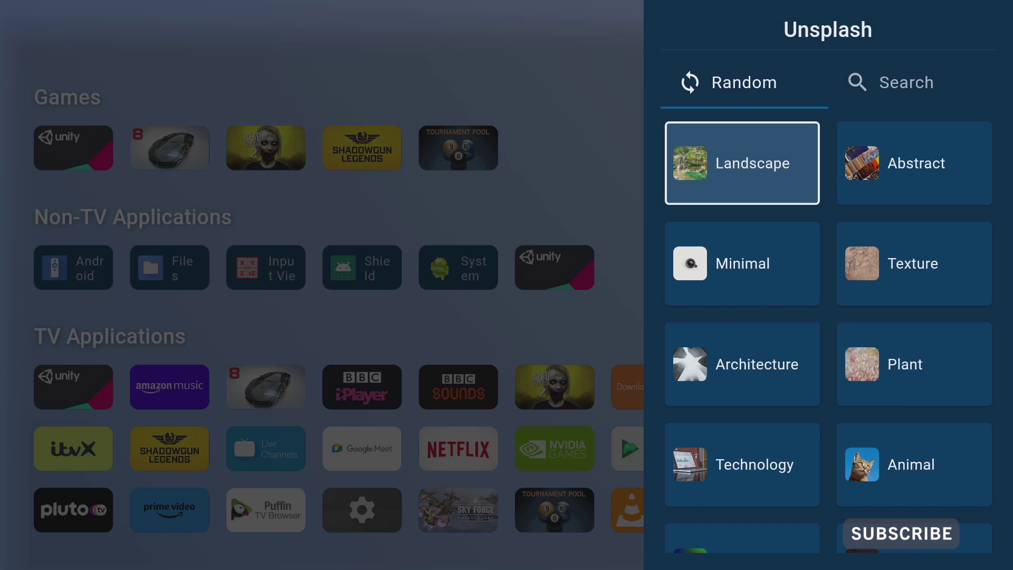
- Apply random Unsplash Landscape wallpapers, then a random Abstract one
key("Return")
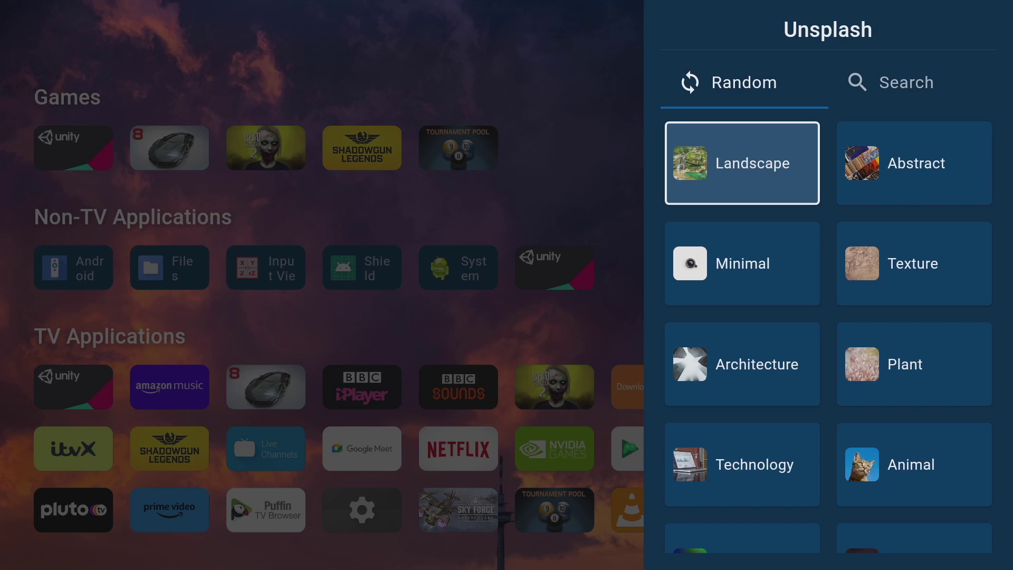
key("Escape")
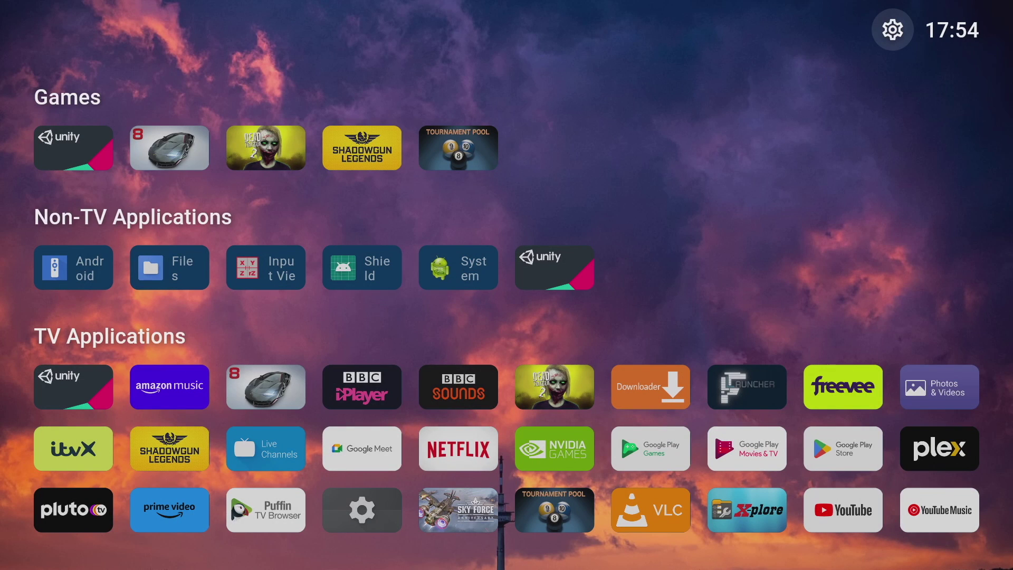
key("Return")
key("Down")
key("Down")
key("Down")
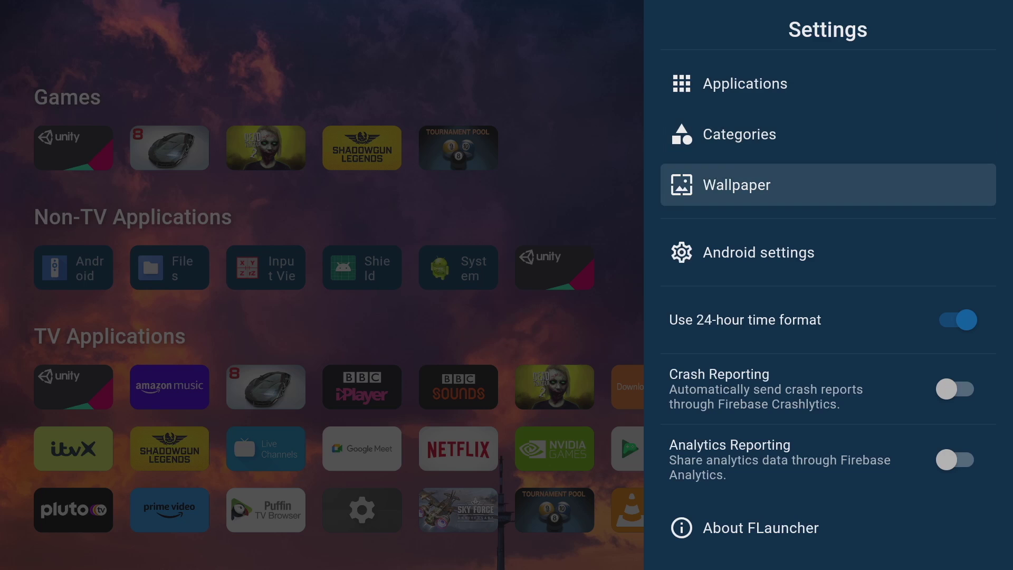
key("Return")
key("Return")
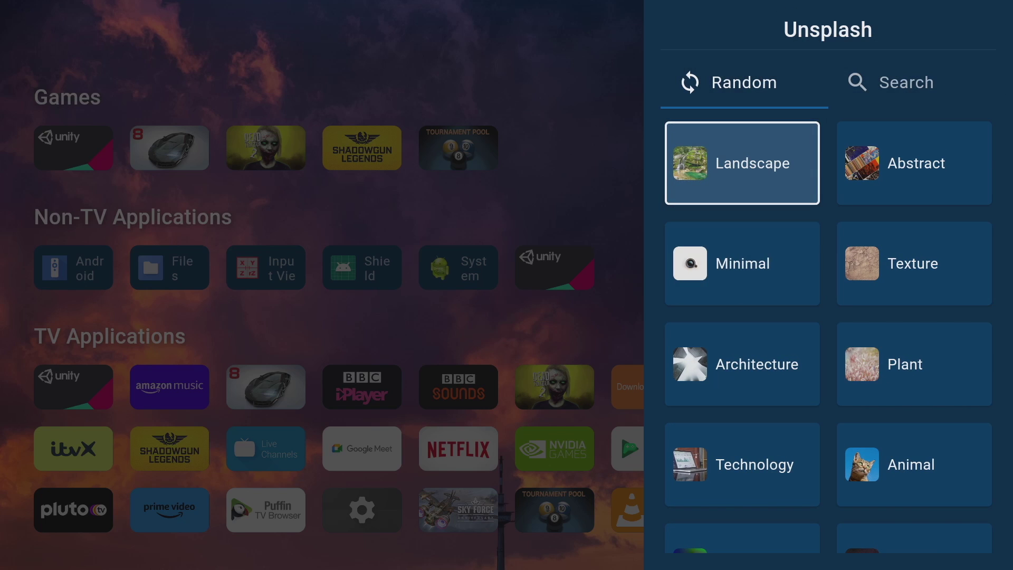
key("Down")
key("Up")
key("Return")
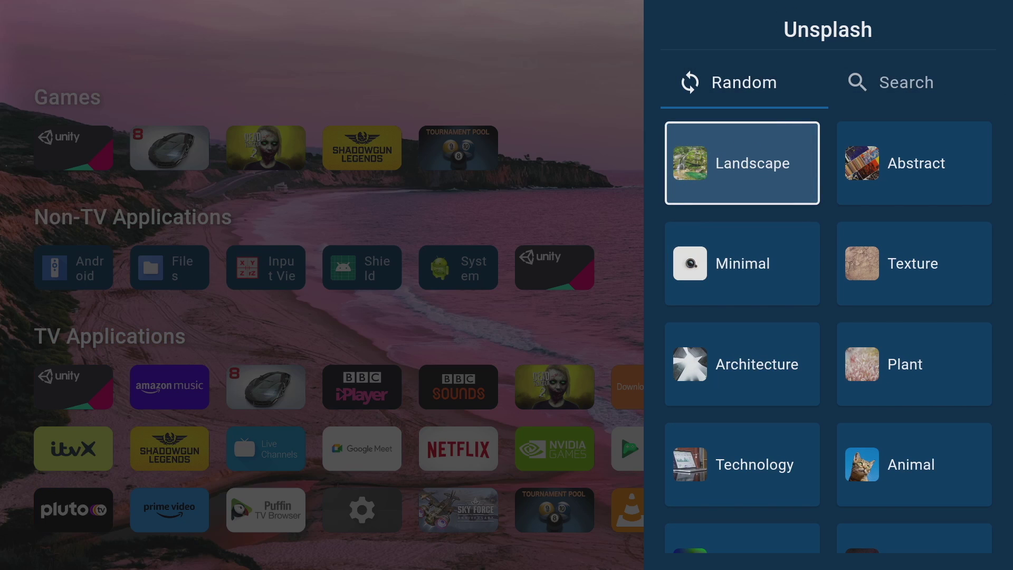
key("Return")
key("Return")
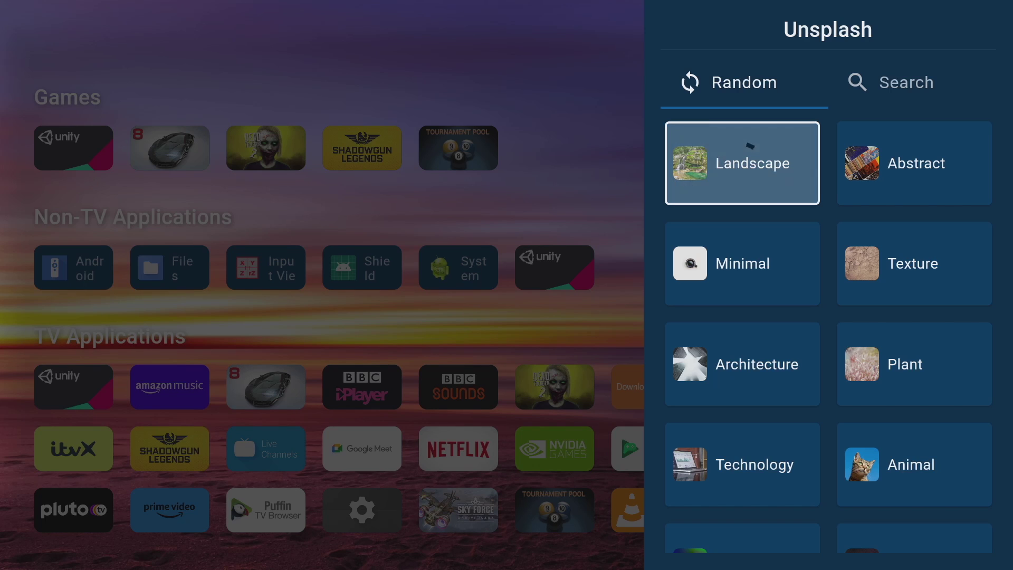
key("Right")
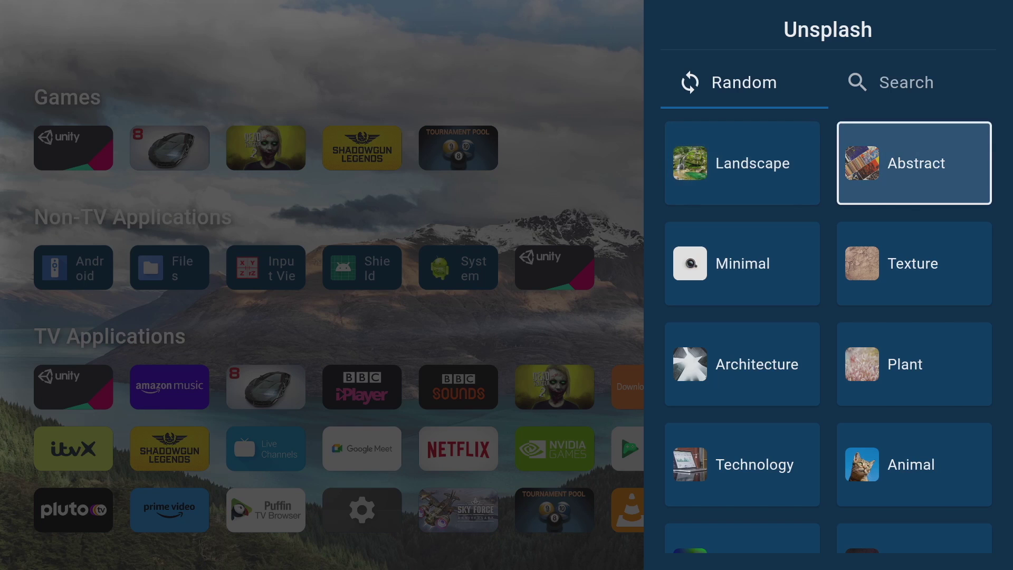
key("Return")
key("Return")
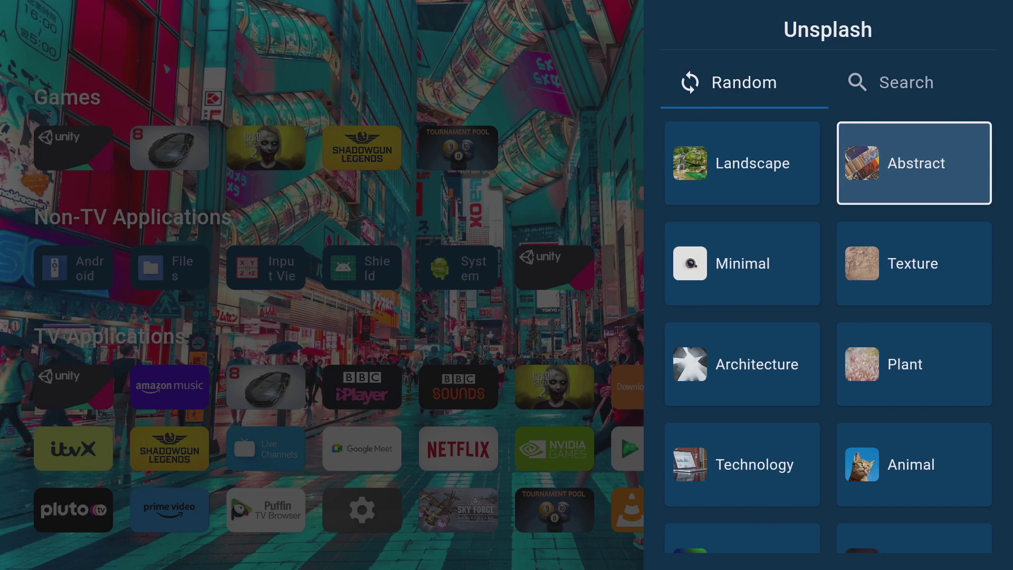
- View the new wallpaper on the home screen, then apply several random Minimal wallpapers
key("Escape")
key("Escape")
key("Escape")
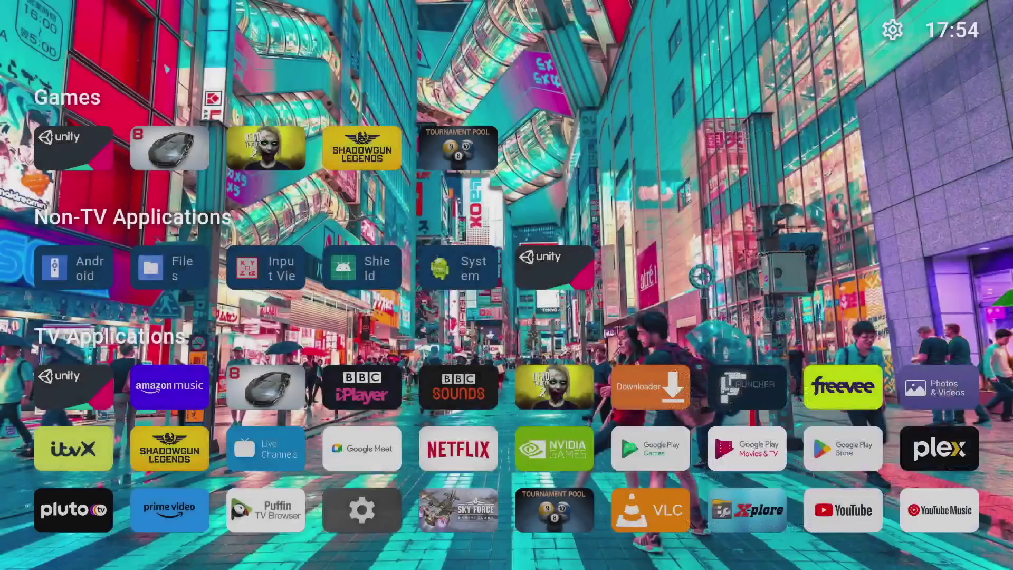
key("Down")
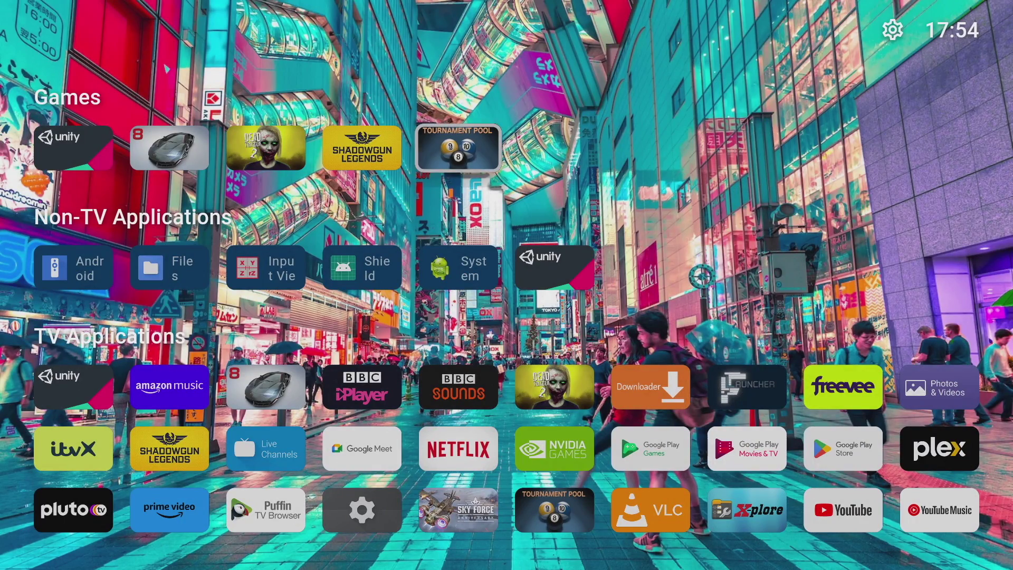
key("Up")
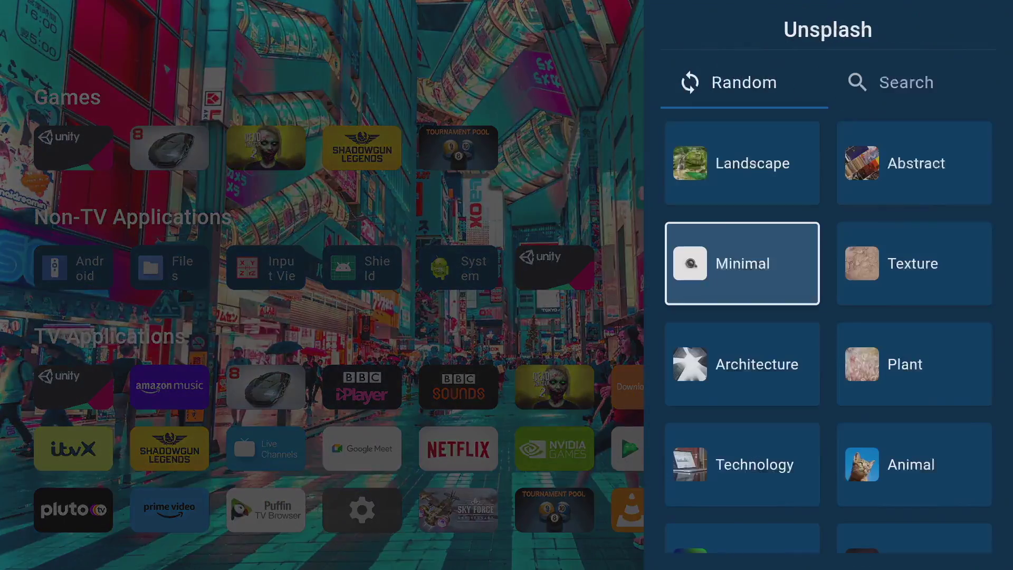
key("Return")
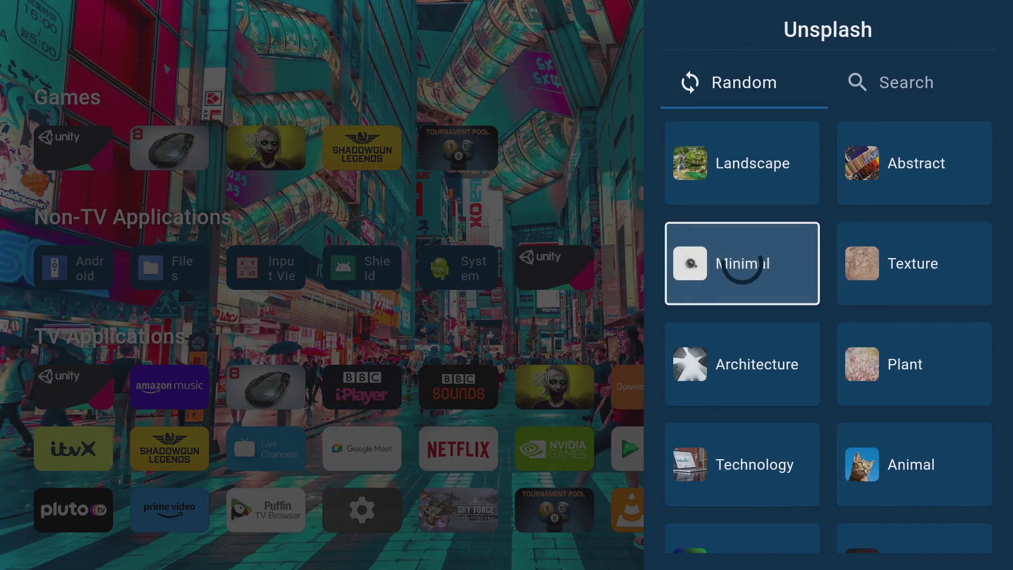
key("Return")
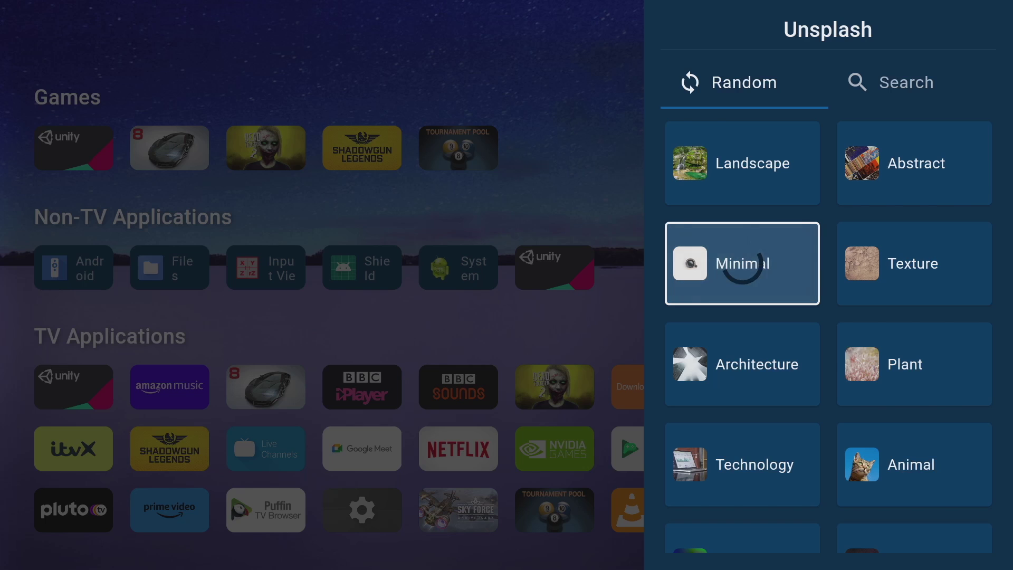
key("Return")
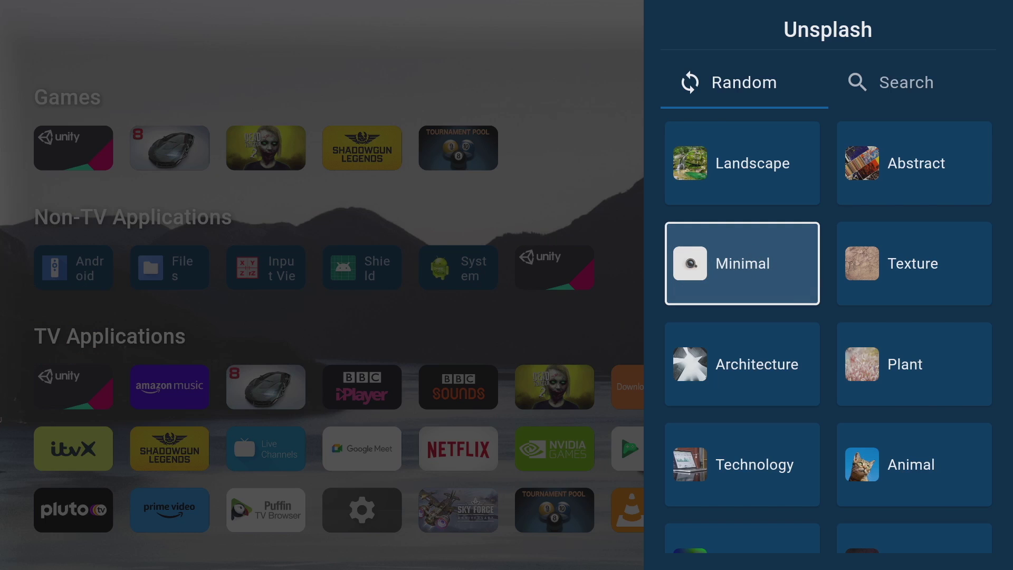
- Try a random Space wallpaper, then apply a random Colorful one
key("Right")
key("Down")
key("Down")
key("Down")
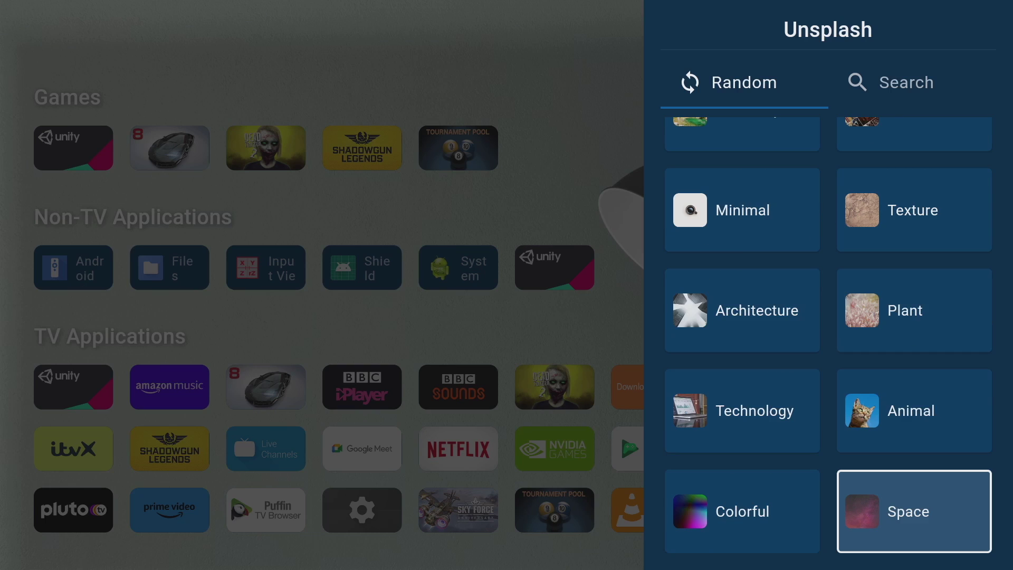
key("Return")
key("Left")
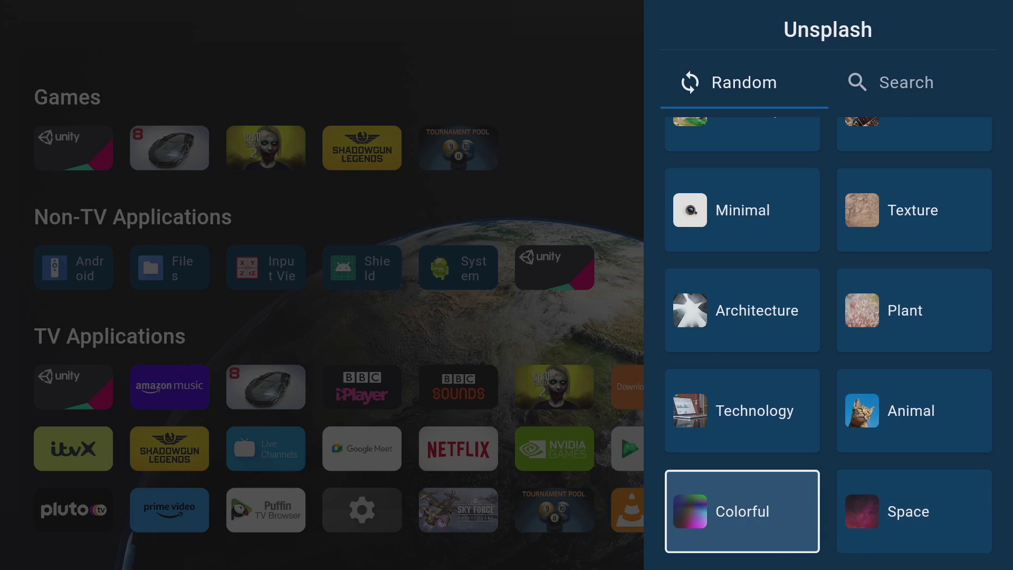
key("Return")
key("Up")
key("Up")
key("Up")
key("Up")
key("Up")
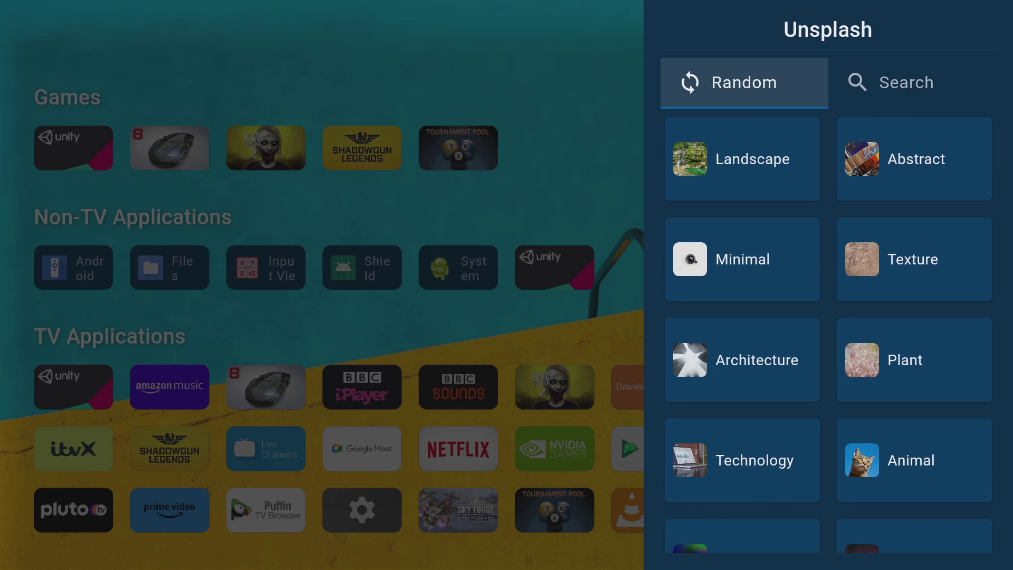
key("Right")
- Search Unsplash for 'tiger' and set the standing tiger photo as the wallpaper
key("Down")
type("t")
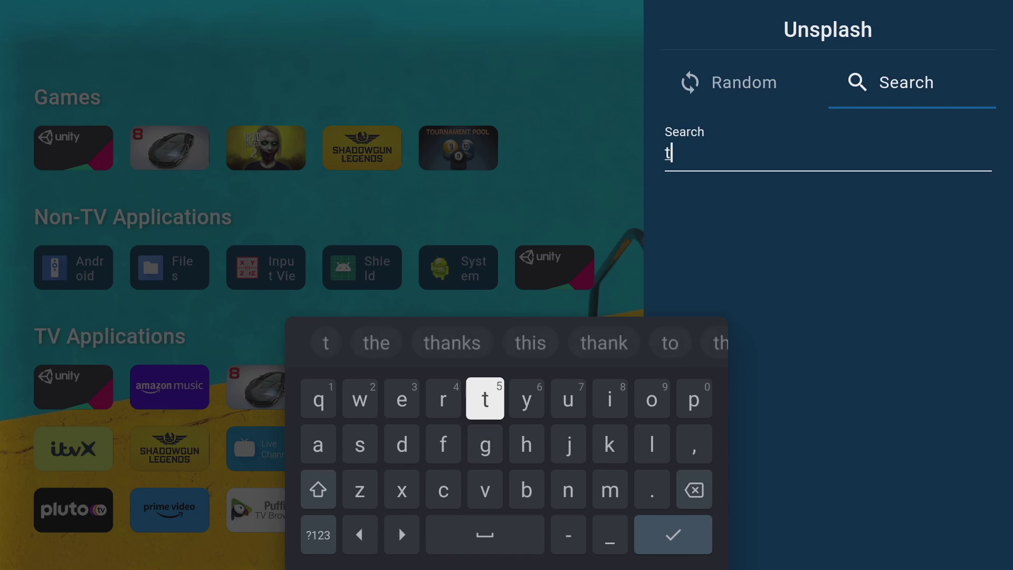
type("ig")
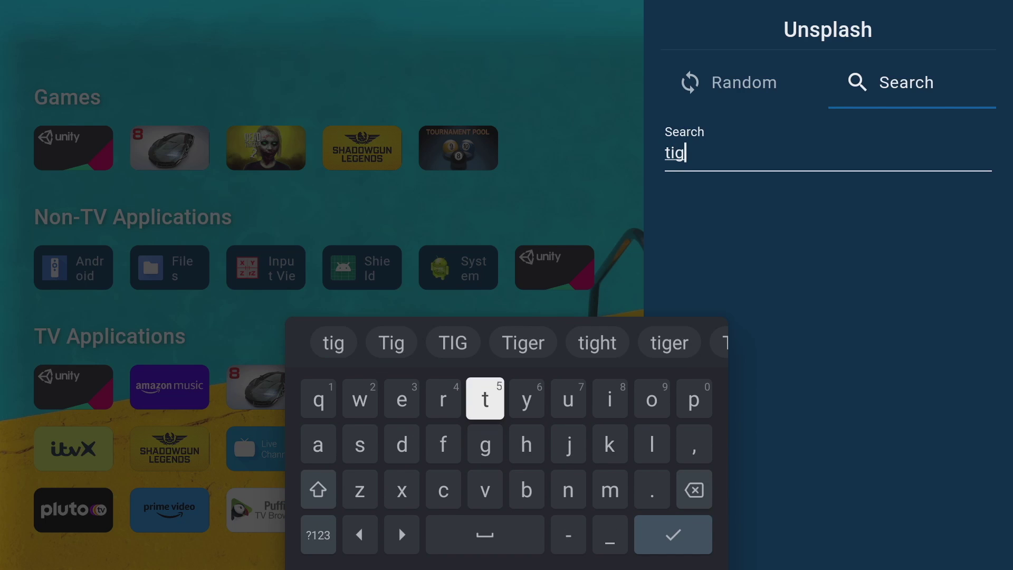
type("er")
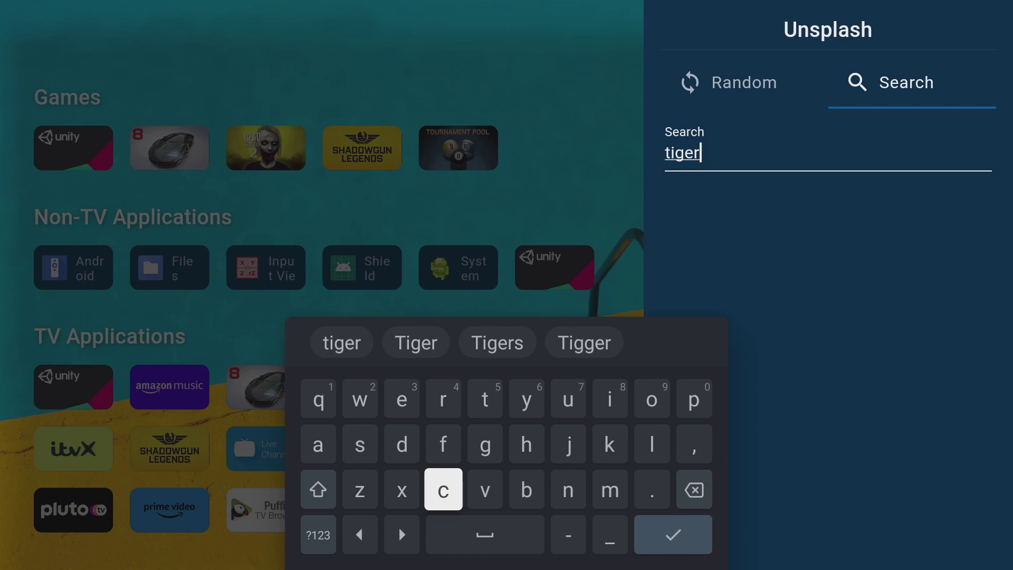
key("Down")
key("Right")
key("Right")
key("Right")
key("Return")
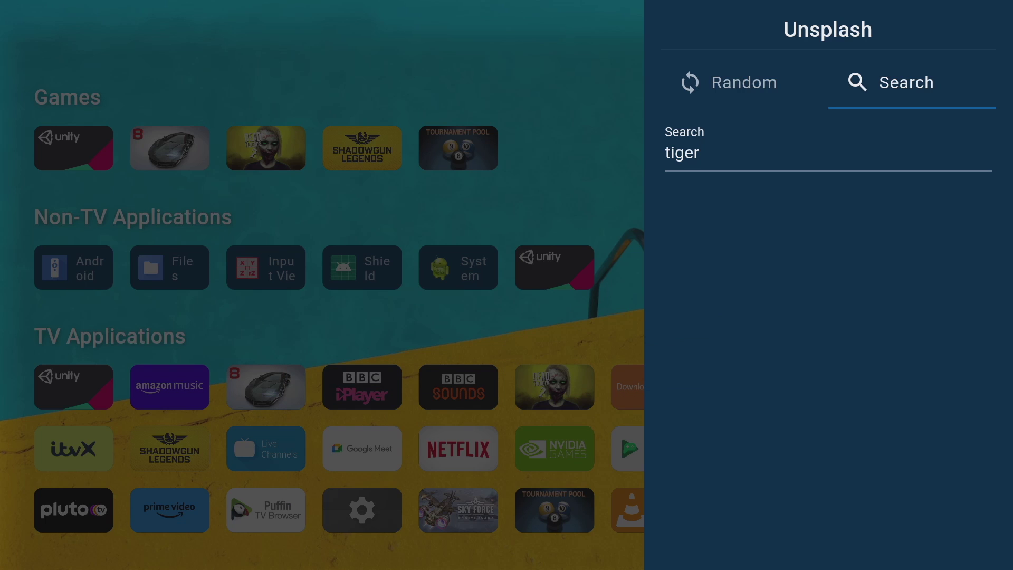
key("Down")
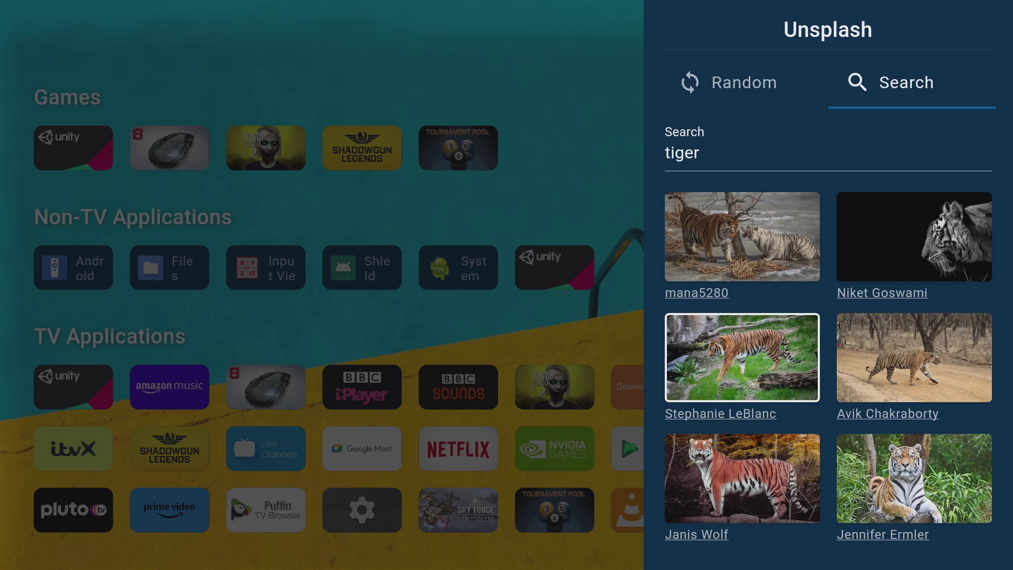
key("Down")
key("Return")
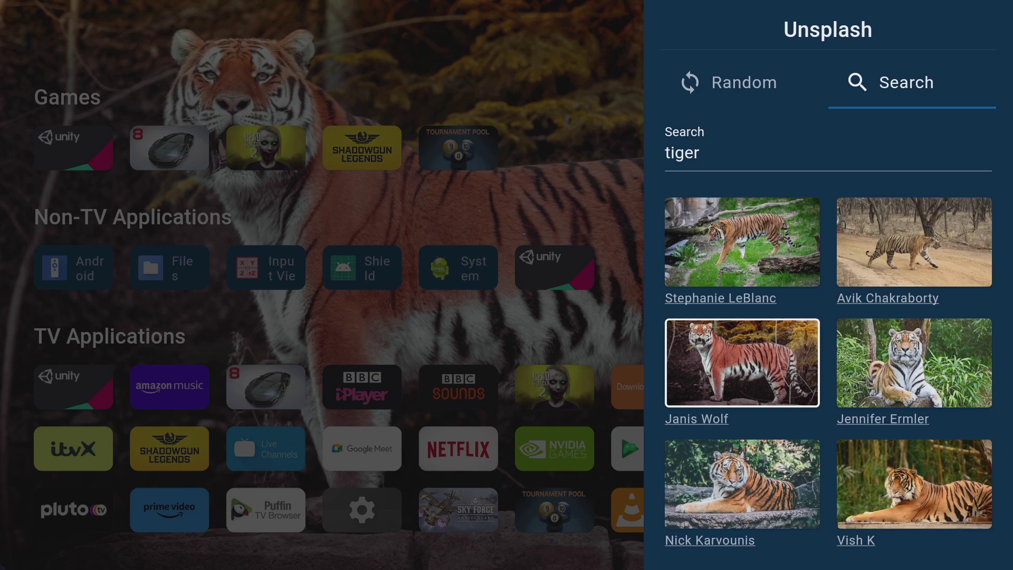
key("Escape")
key("Escape")
key("Escape")
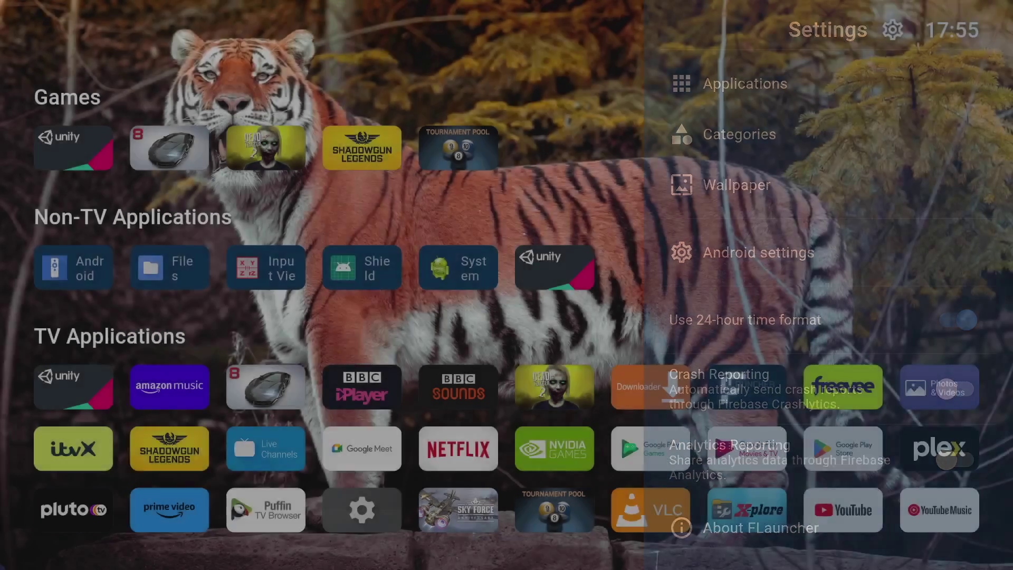
- Open the Gradient wallpaper list and preview the purple Teen Notebook gradient
key("Return")
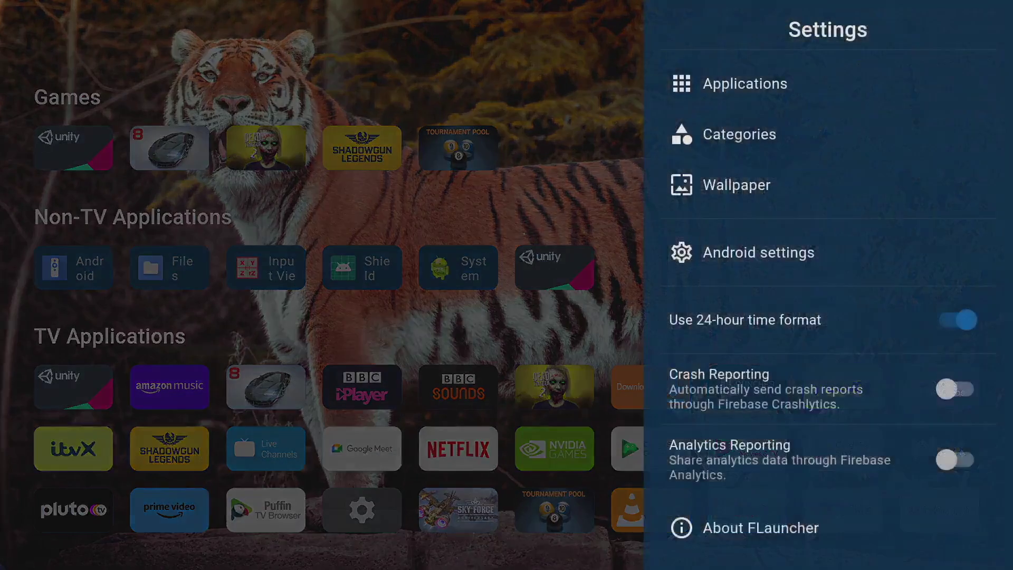
key("Down")
key("Down")
key("Return")
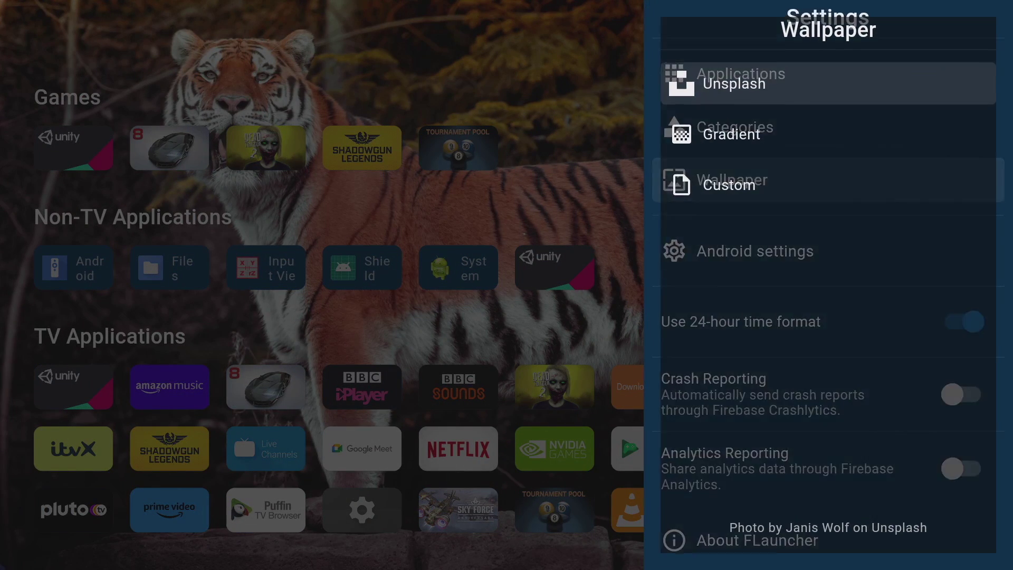
key("Down")
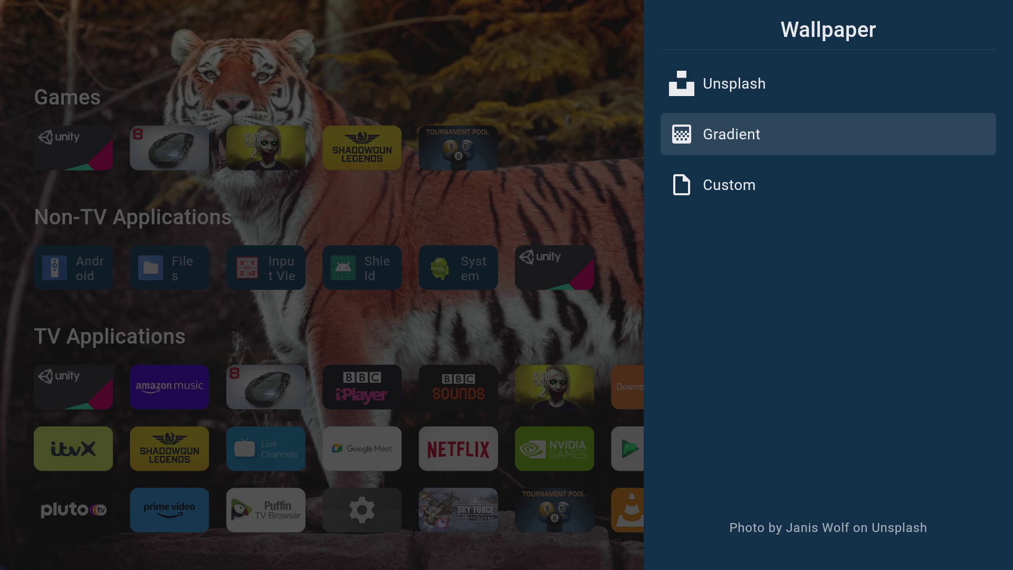
key("Return")
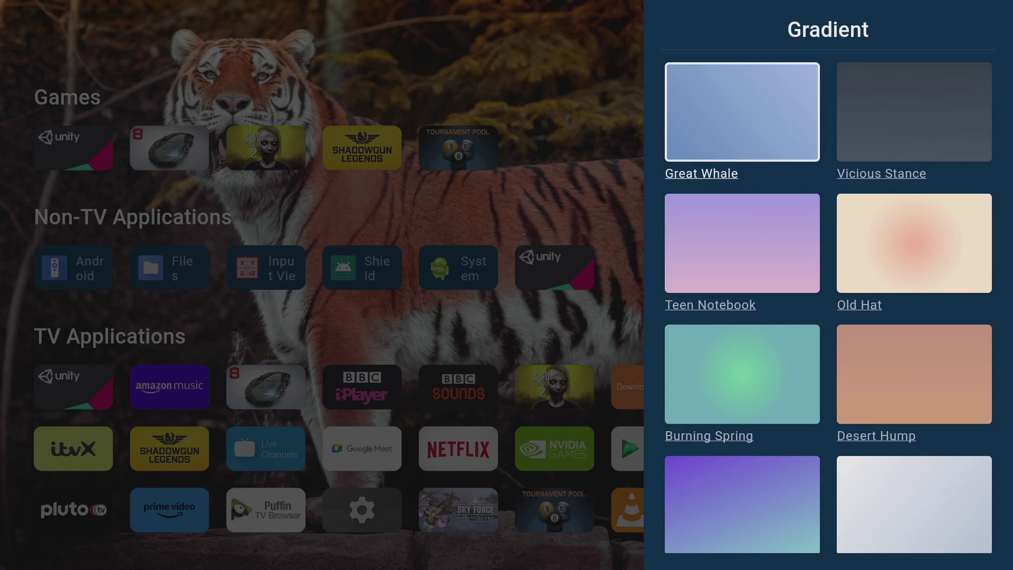
key("Down")
key("Return")
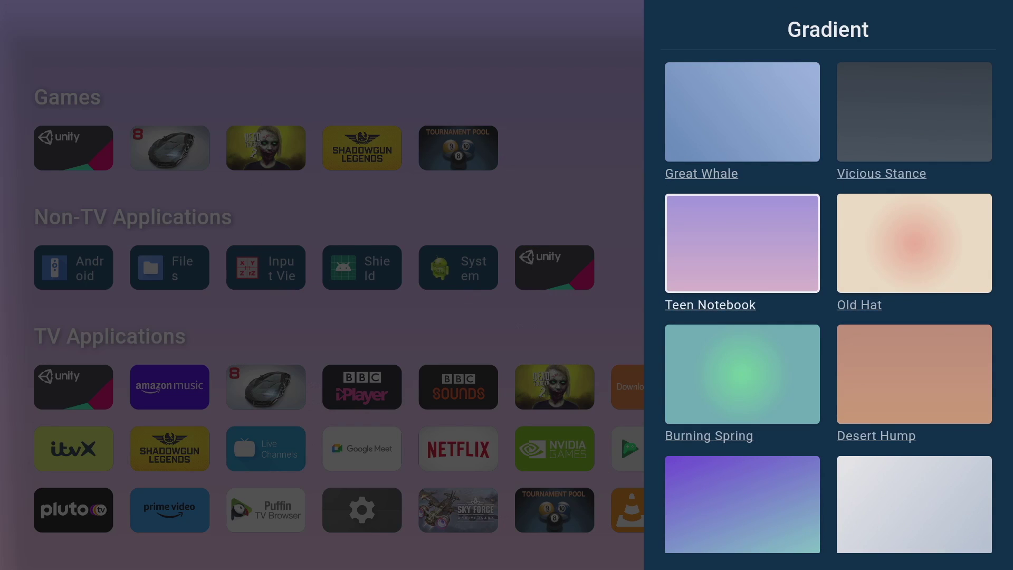
- Preview Old Hat, Desert Hump and African Field, then apply the green Grass Shampoo gradient
key("Right")
key("Down")
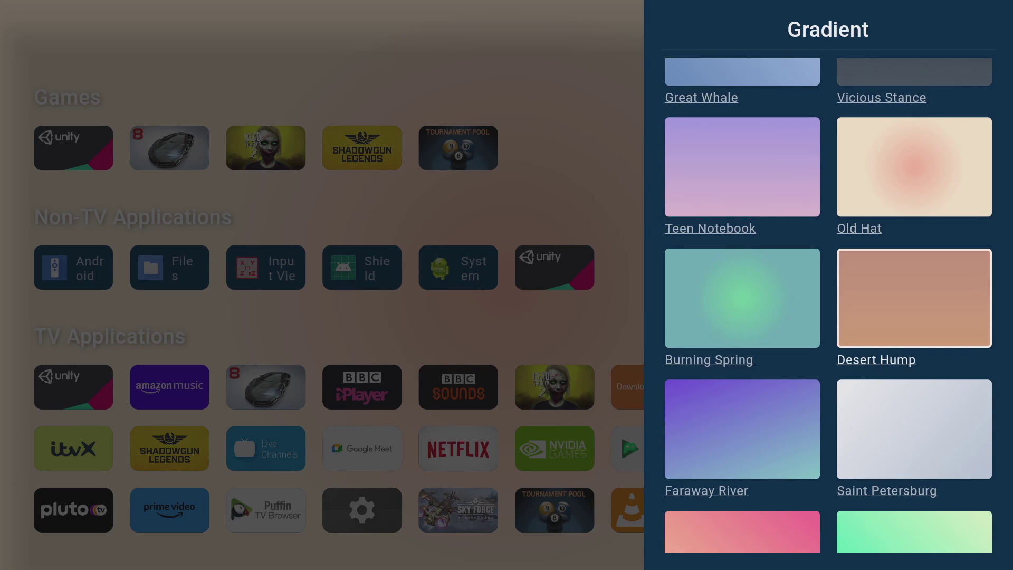
key("Return")
key("Down")
key("Down")
key("Left")
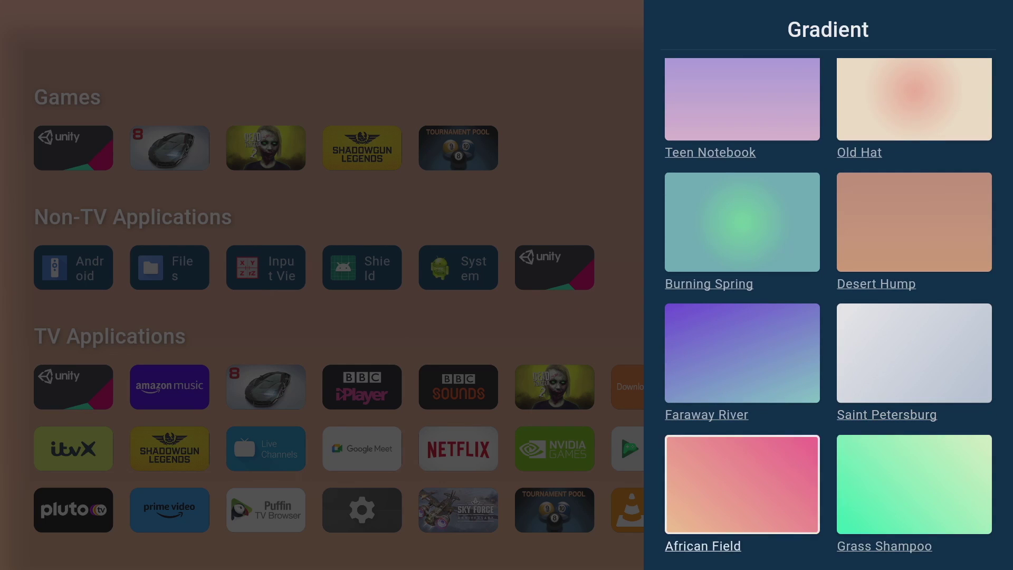
key("Return")
key("Right")
key("Return")
key("Escape")
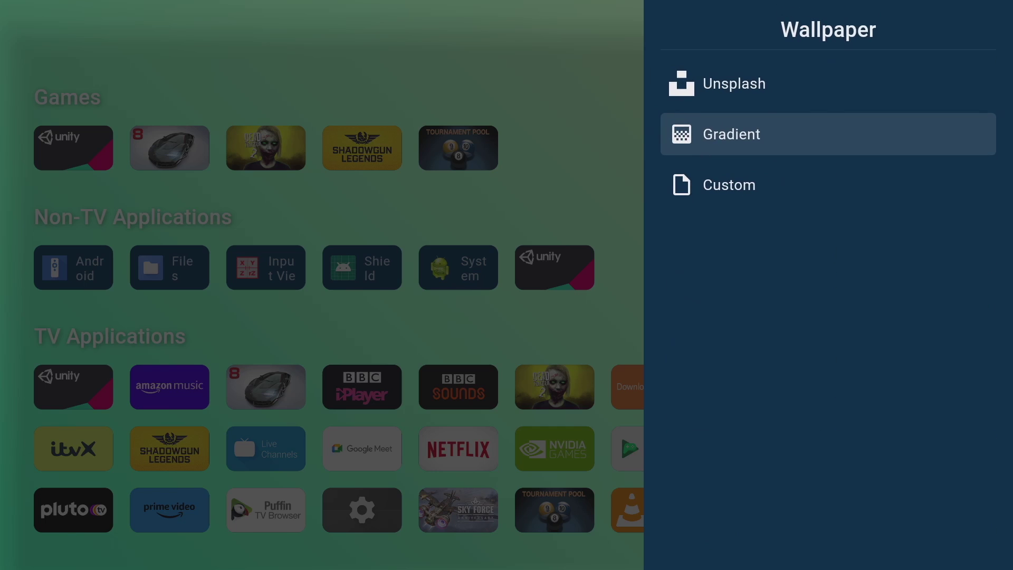
key("Escape")
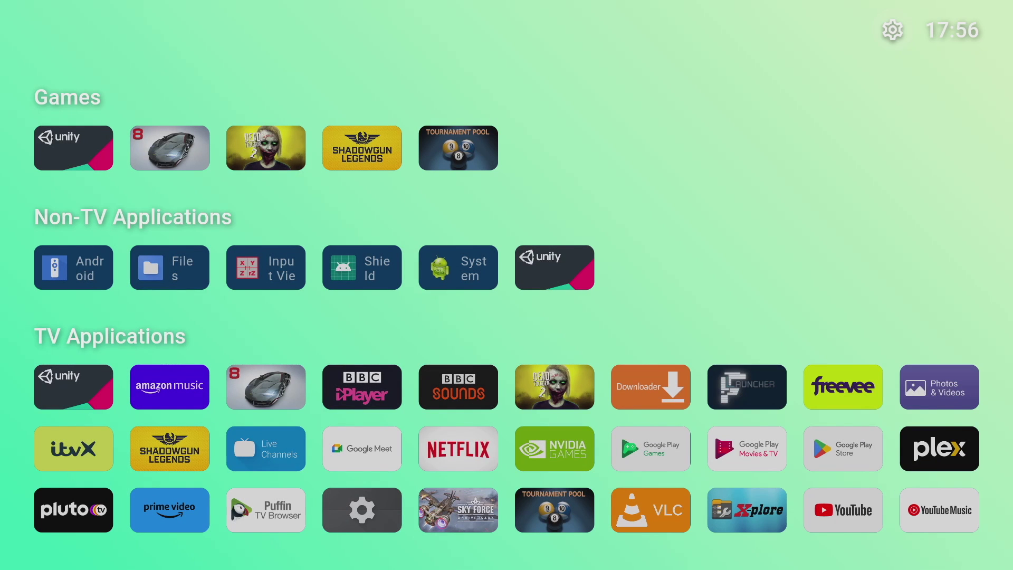
- Set a Custom wallpaper through the file picker, giving an aerial coastline photo
key("Return")
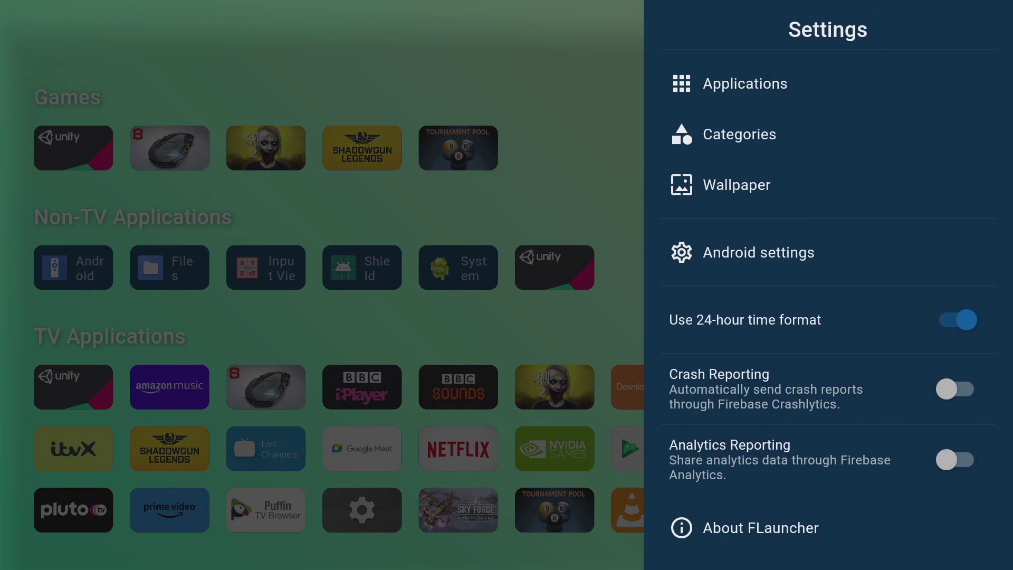
key("Down")
key("Down")
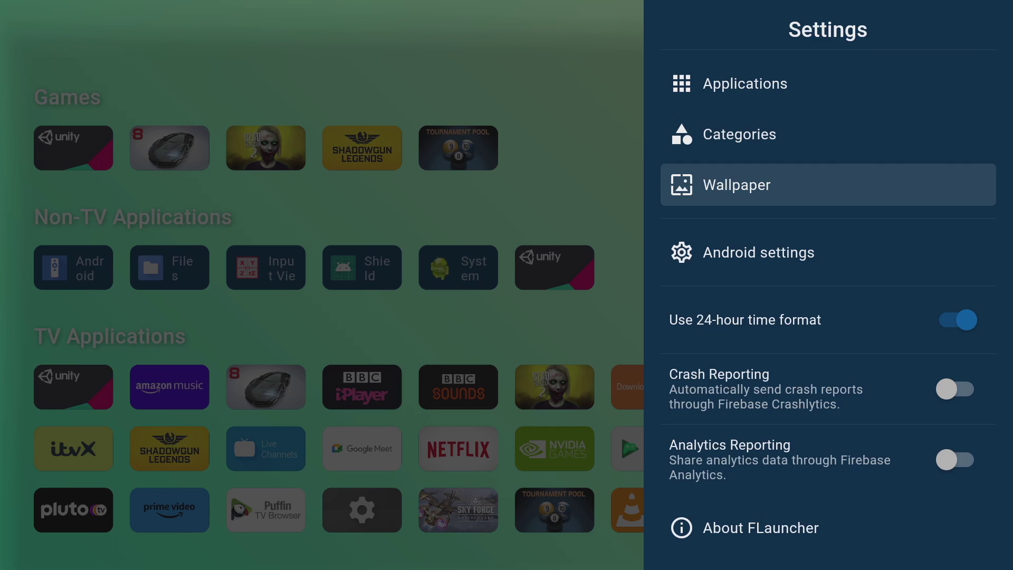
key("Return")
key("Down")
key("Down")
key("Return")
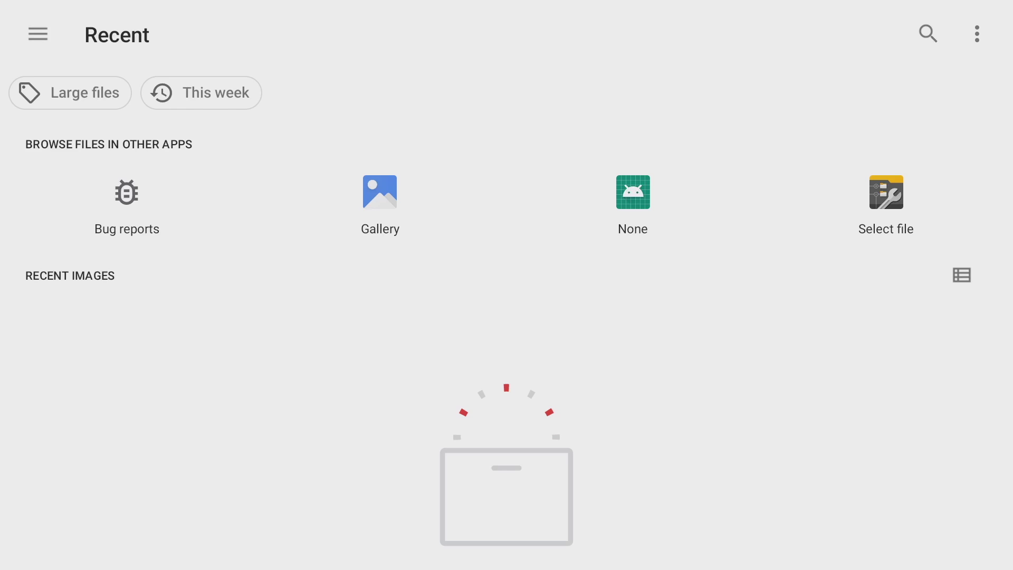
key("Escape")
key("Escape")
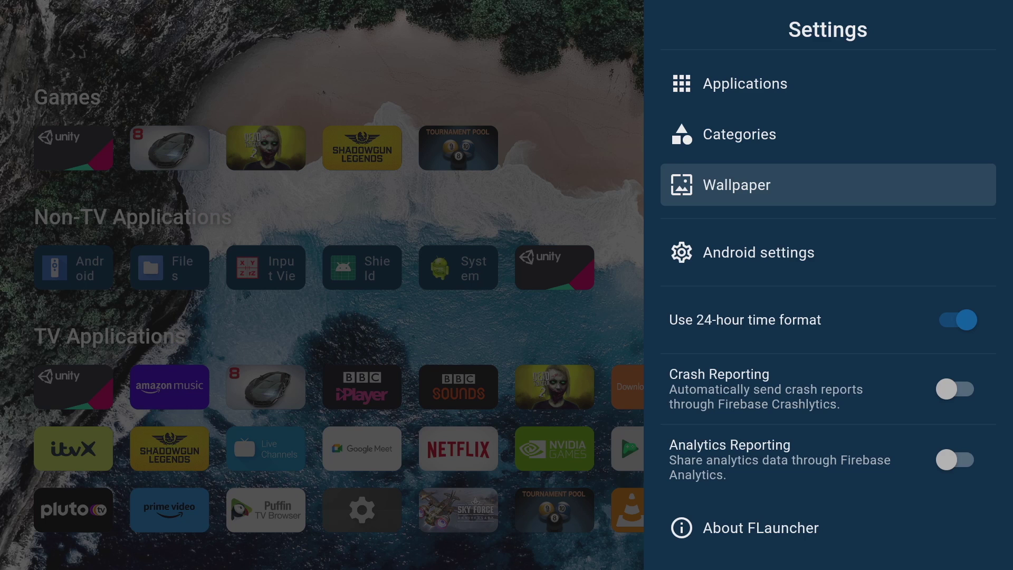
key("Down")
- Open Android TV settings, look through the AI upscaling options, then exit to home
key("Return")
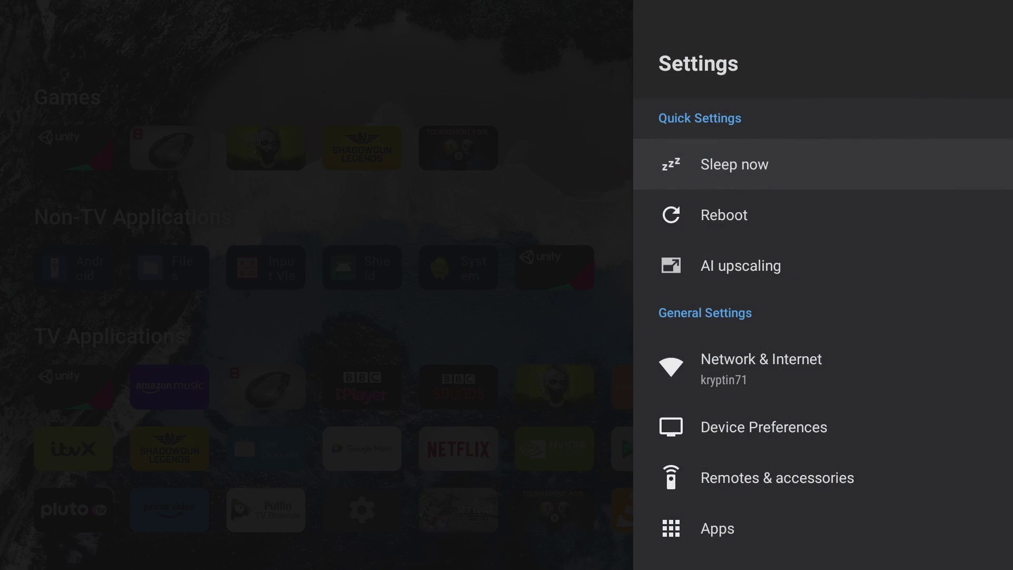
key("Down")
key("Down")
key("Down")
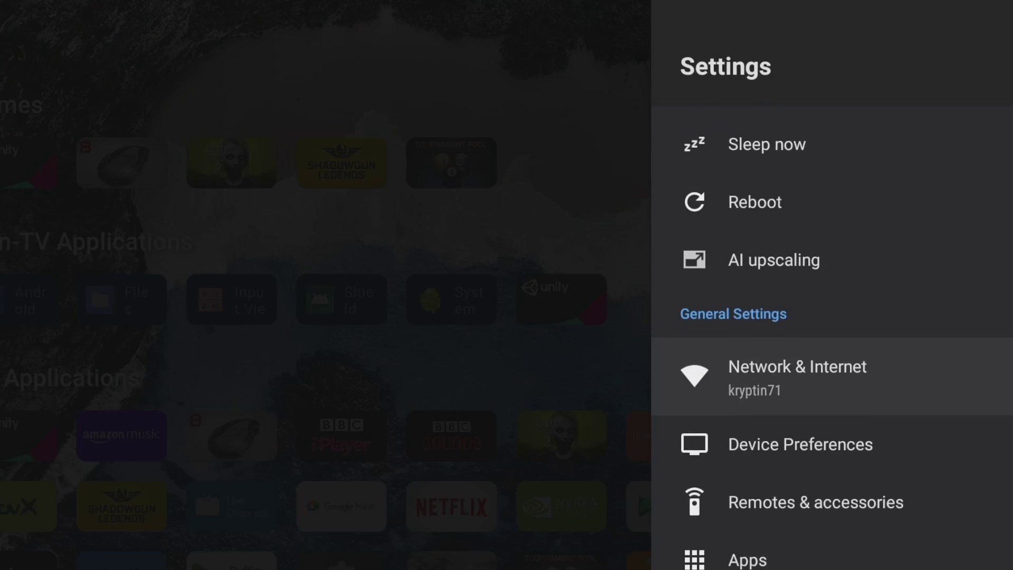
key("Down")
key("Down")
key("Down")
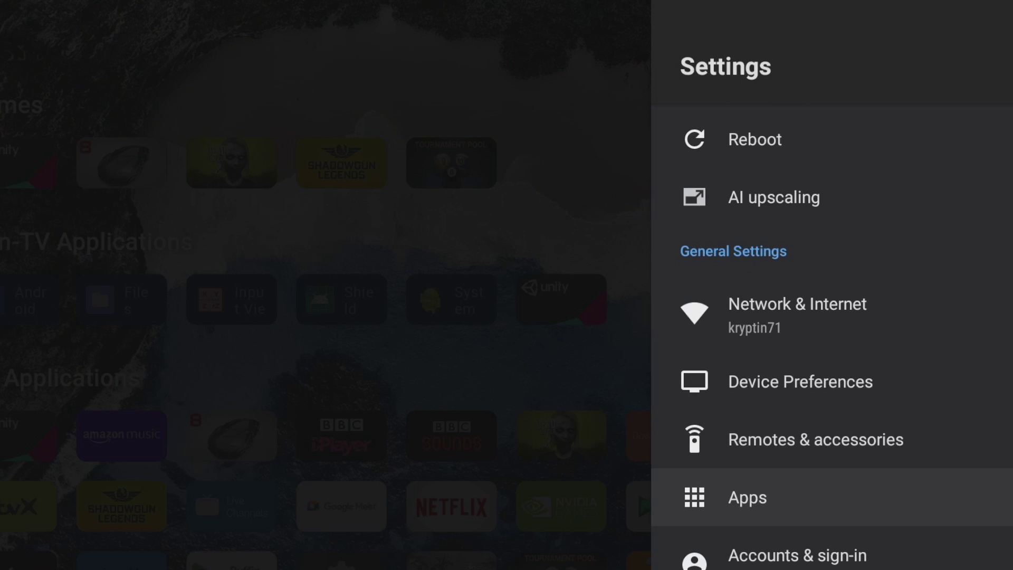
key("Up")
key("Up")
key("Up")
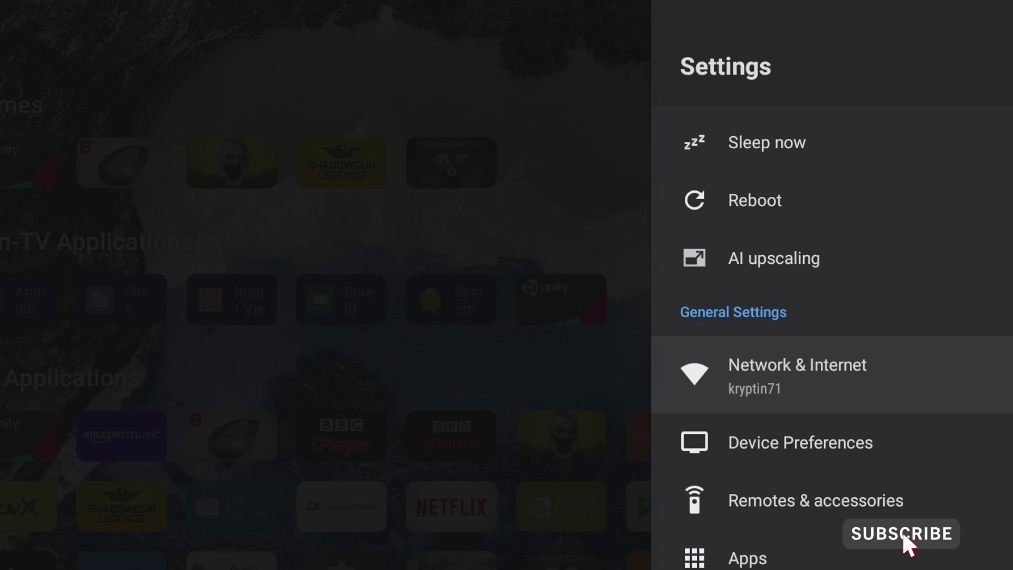
key("Up")
key("Return")
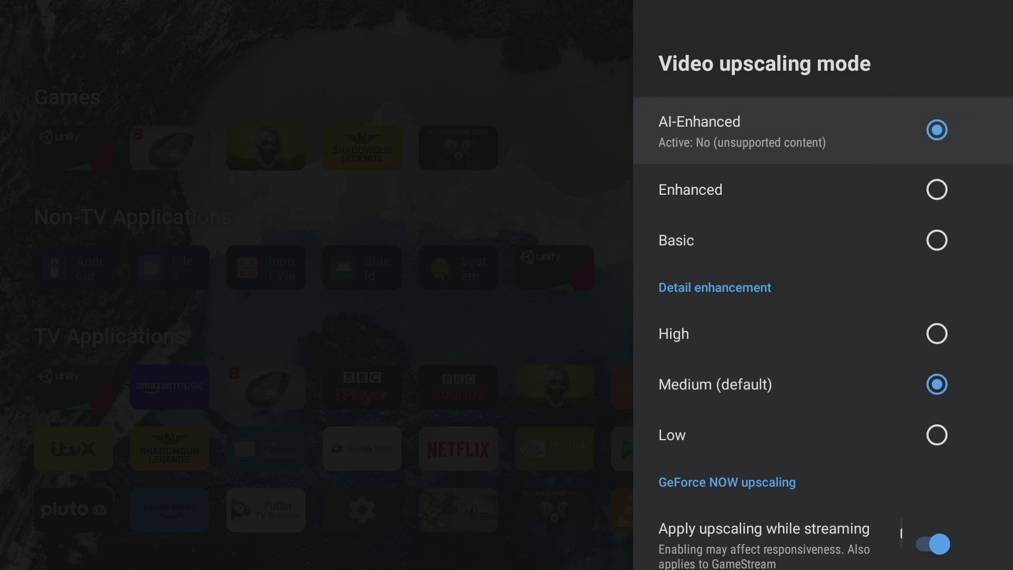
key("Escape")
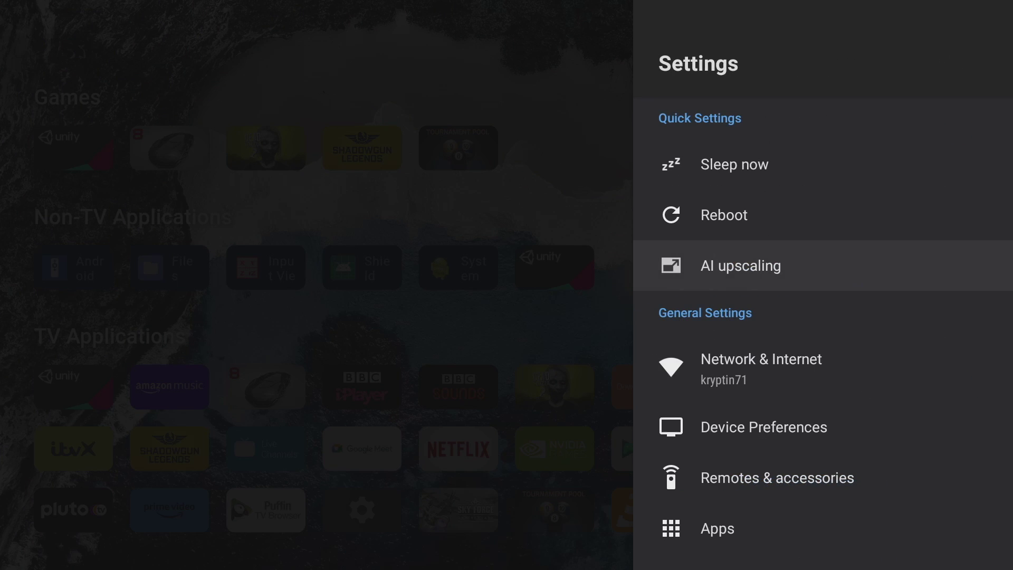
key("Escape")
- Launch Google Play Store from the favourite apps and go to its search page
key("Down")
key("Right")
key("Right")
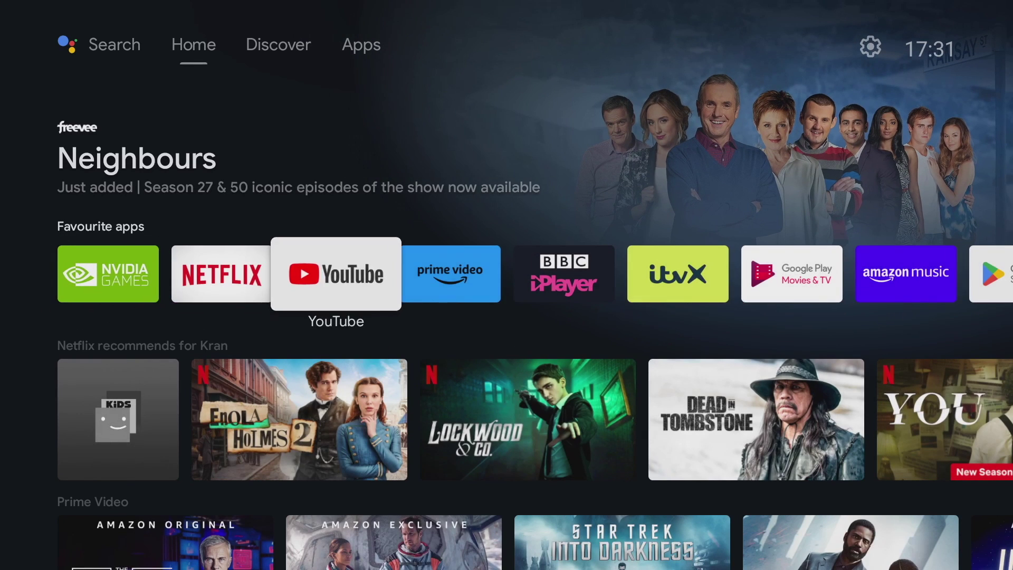
key("Right")
key("Right")
key("Right")
key("Right")
key("Right")
key("Right")
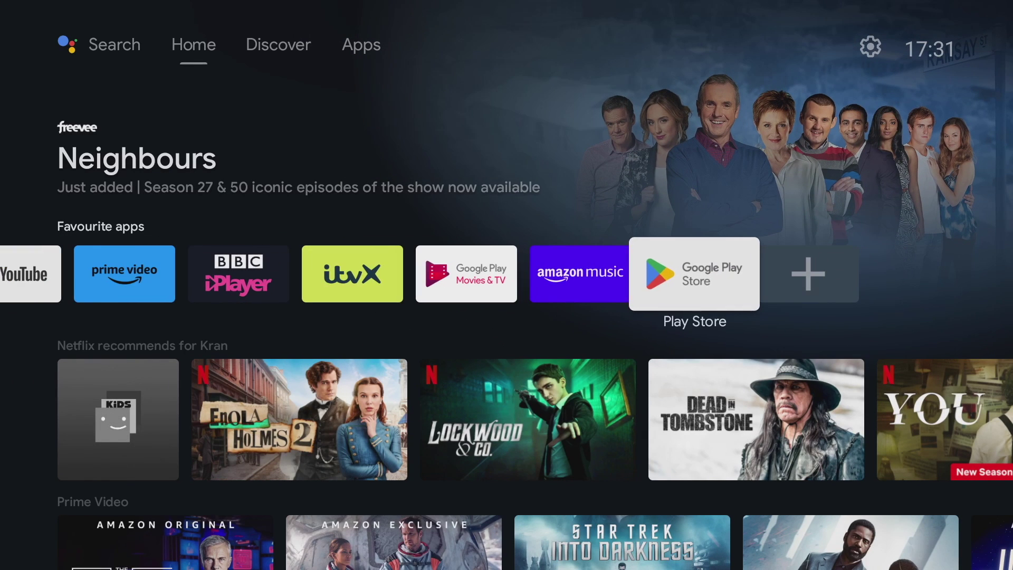
key("Return")
key("Up")
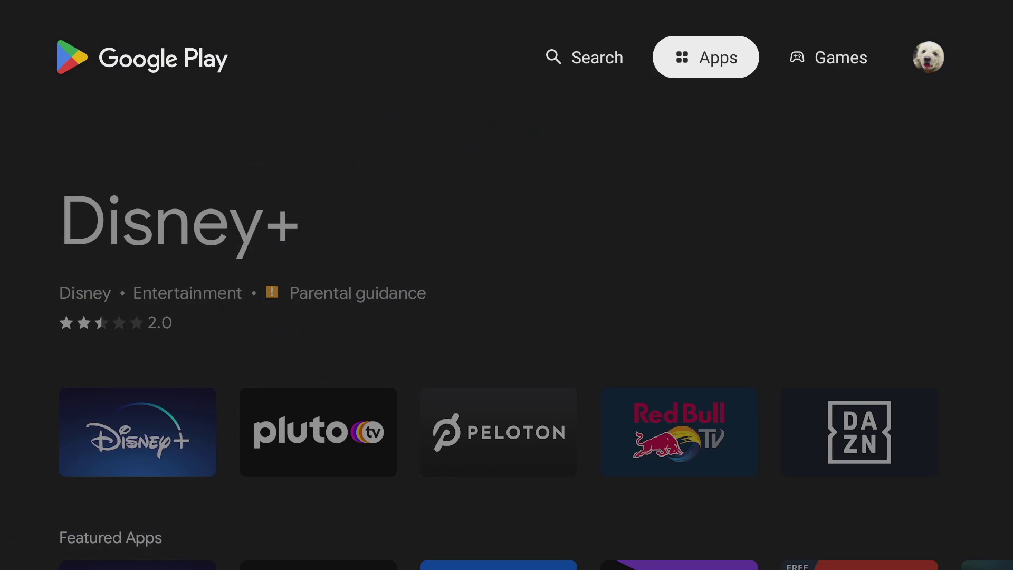
key("Left")
- Search for 'FLauncher' on the on-screen keyboard and pick the suggested result
key("Down")
key("Right")
key("Return")
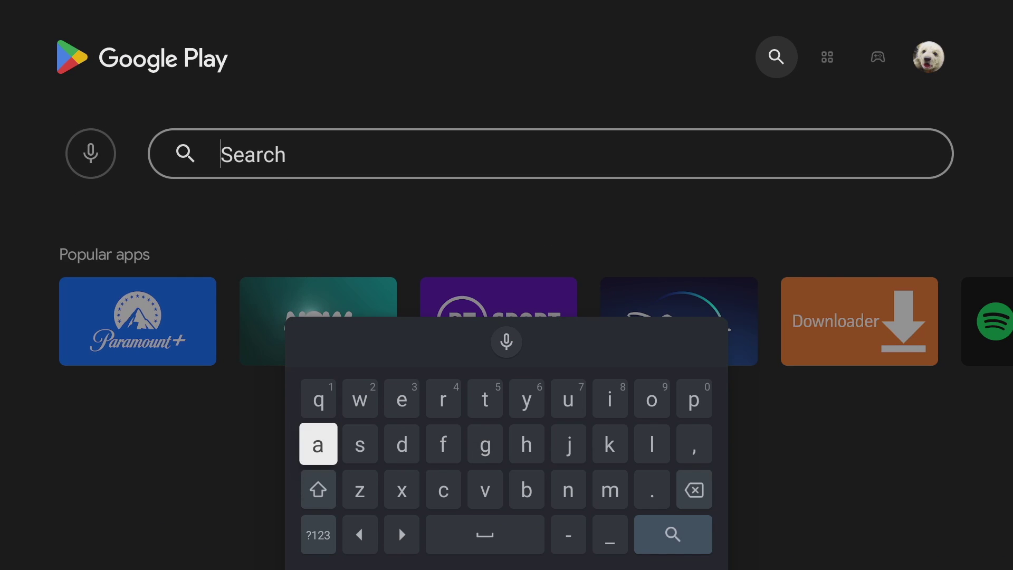
key("Right")
key("Right")
key("Right")
key("Return")
key("Right")
key("Right")
key("Right")
key("Right")
key("Right")
key("Return")
key("Left")
key("Left")
key("Left")
key("Left")
key("Left")
key("Left")
key("Left")
key("Left")
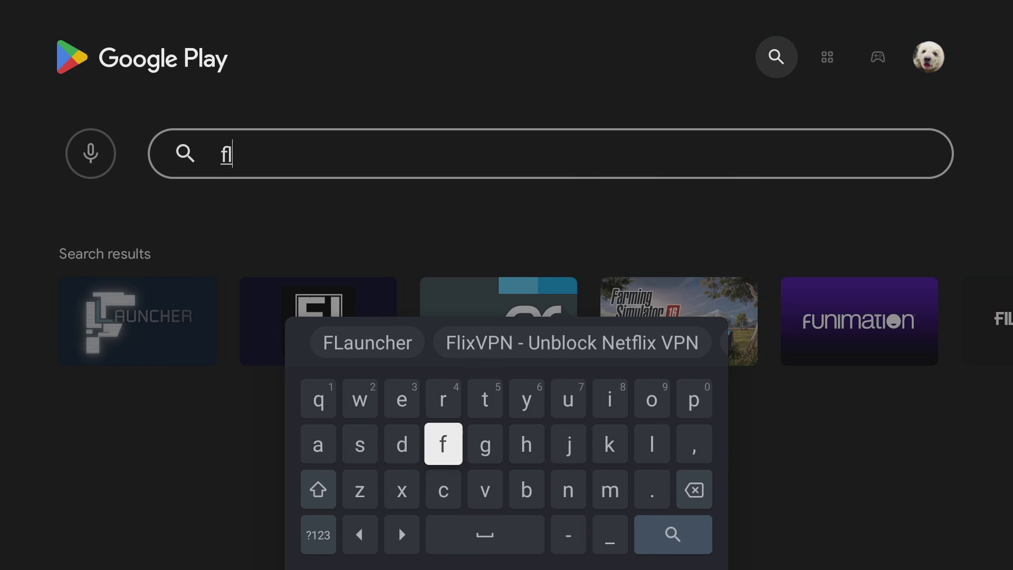
key("Return")
key("Right")
key("Right")
key("Right")
key("Right")
key("Right")
key("Up")
key("Up")
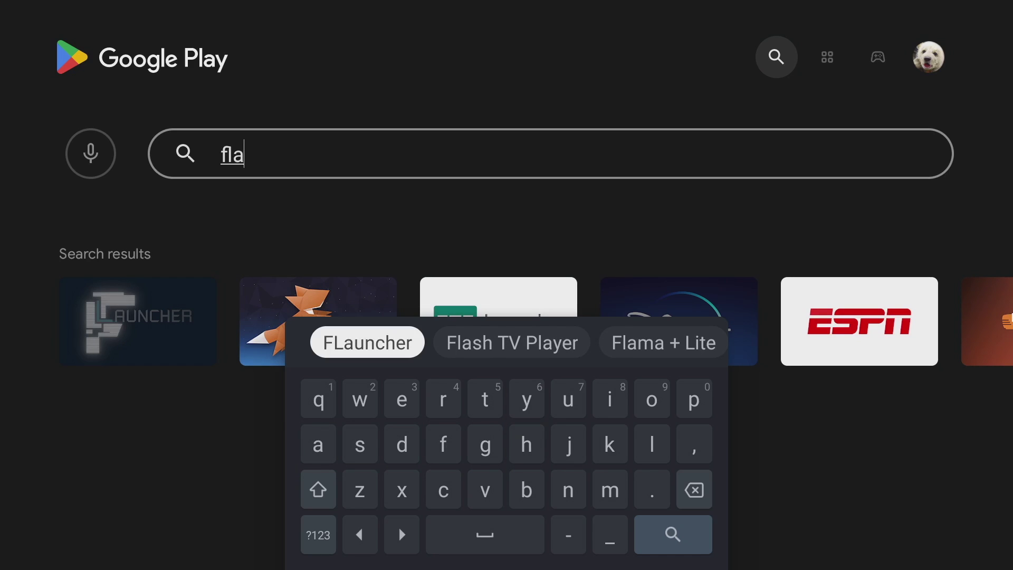
key("Return")
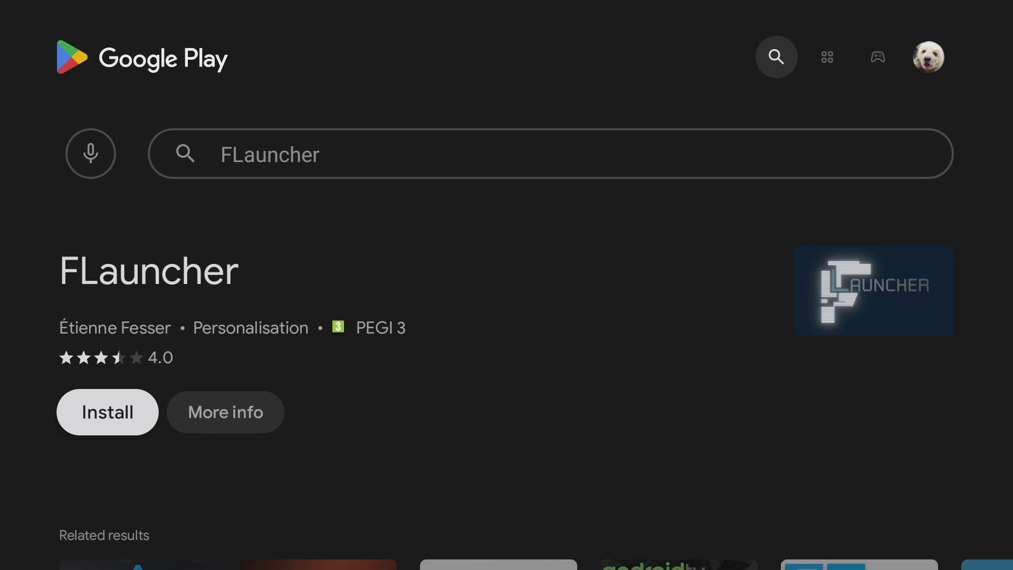
- Install FLauncher from its details page and launch it
key("Right")
key("Return")
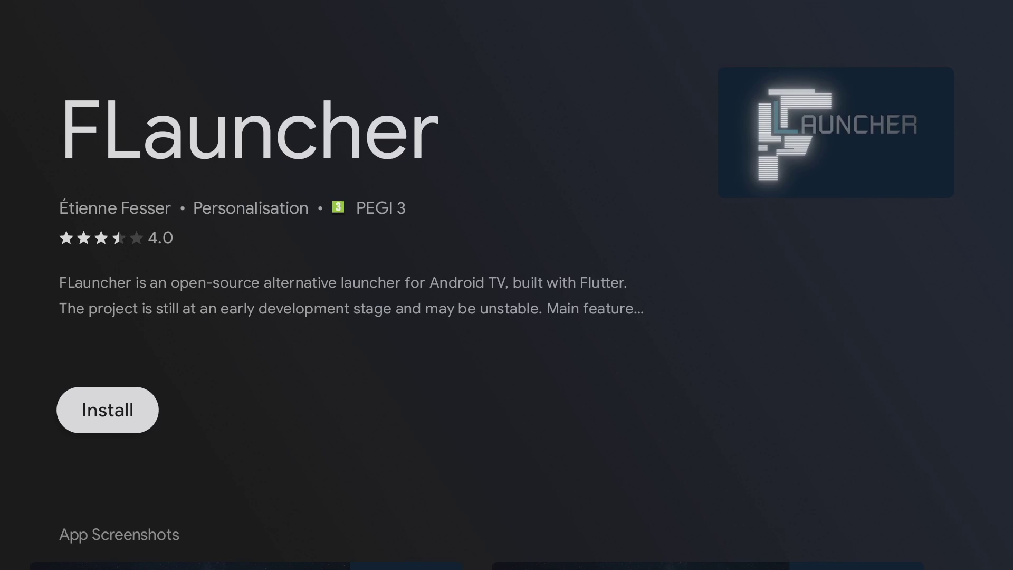
key("Return")
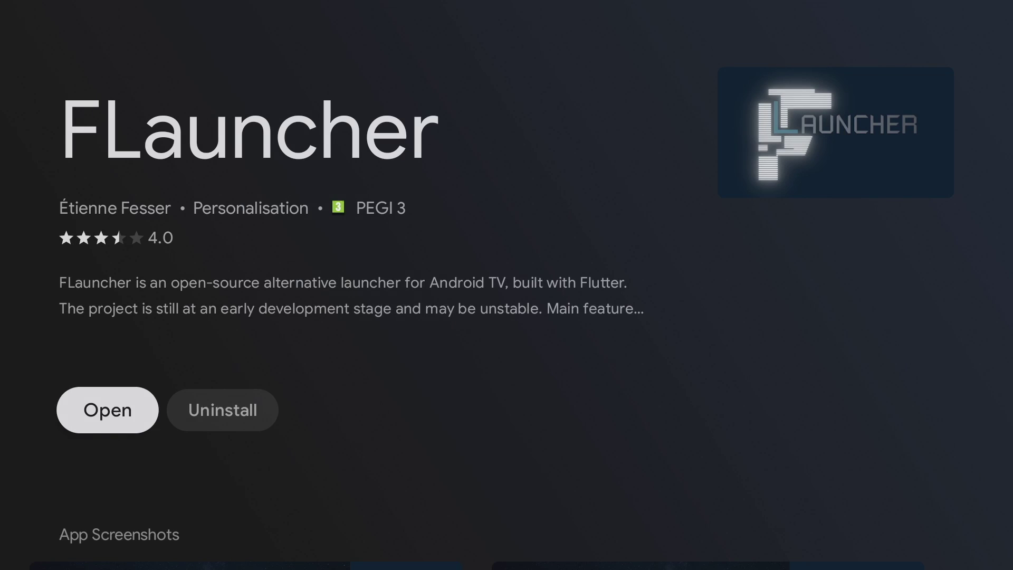
key("Return")
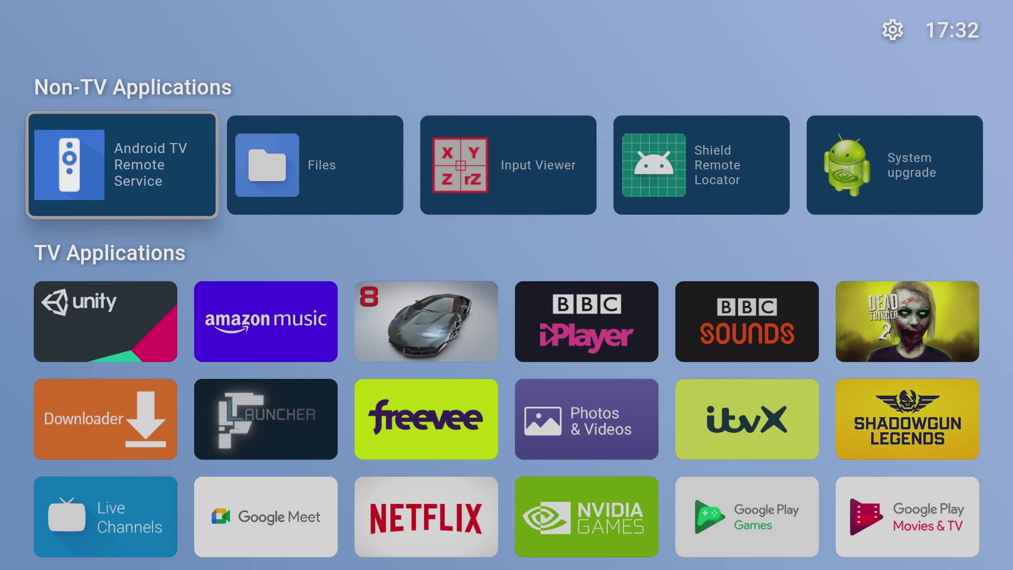
- Browse FLauncher's application rows, then scroll Google TV's installed apps and games list
key("Right")
key("Right")
key("Right")
key("Right")
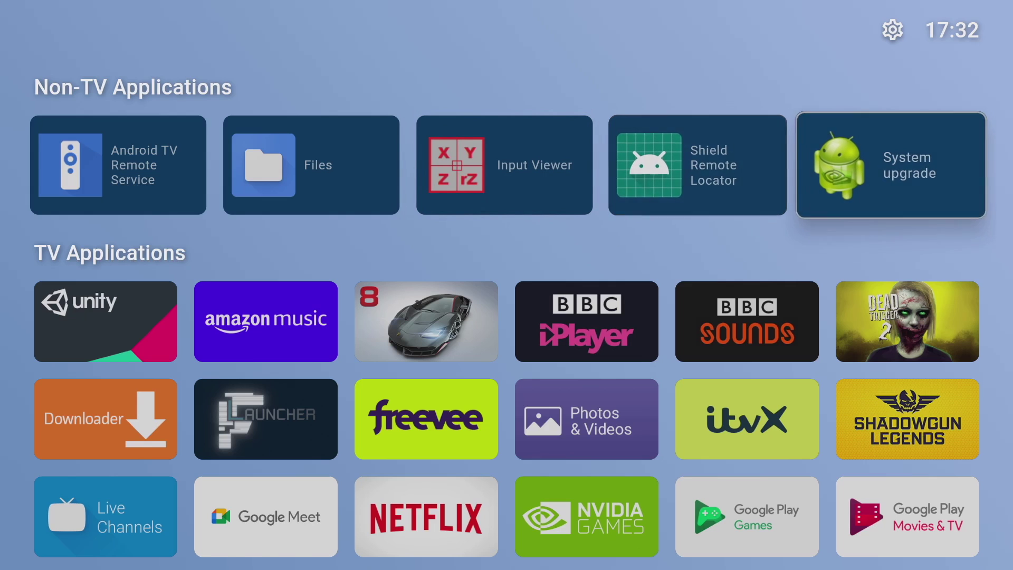
key("Down")
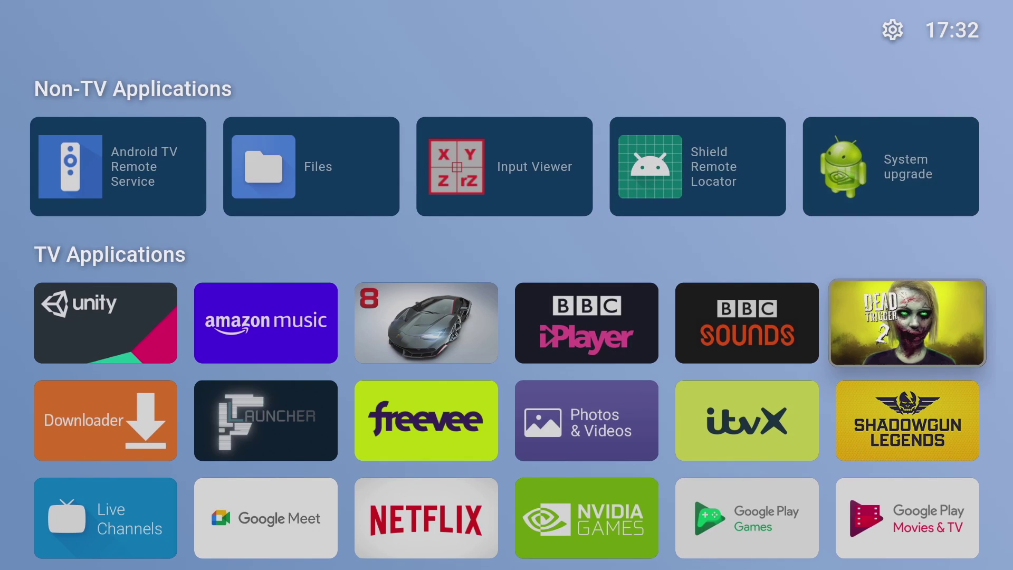
key("Escape")
key("Up")
key("Up")
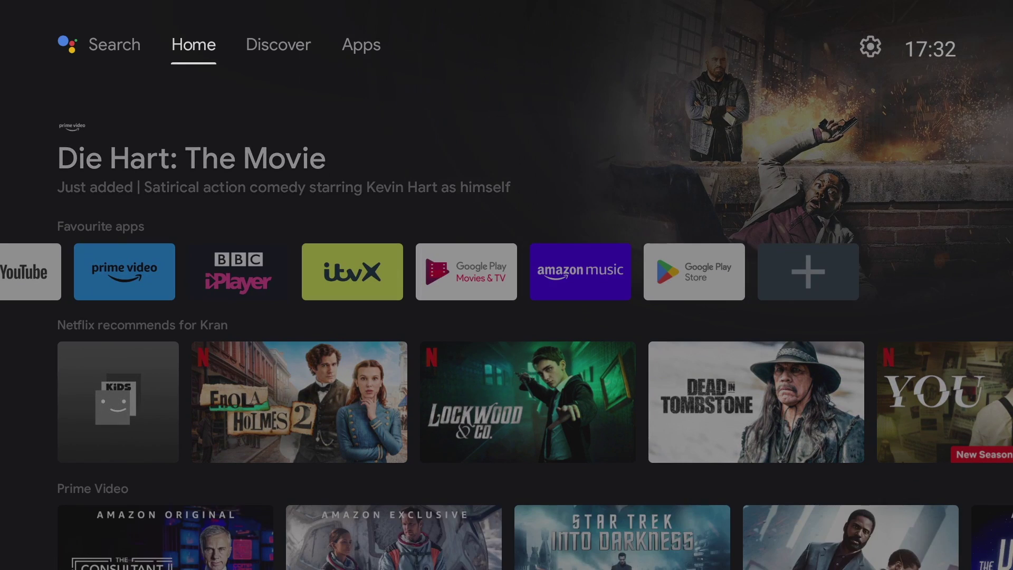
key("Right")
key("Right")
key("Down")
key("Down")
key("Down")
key("Down")
key("Down")
key("Down")
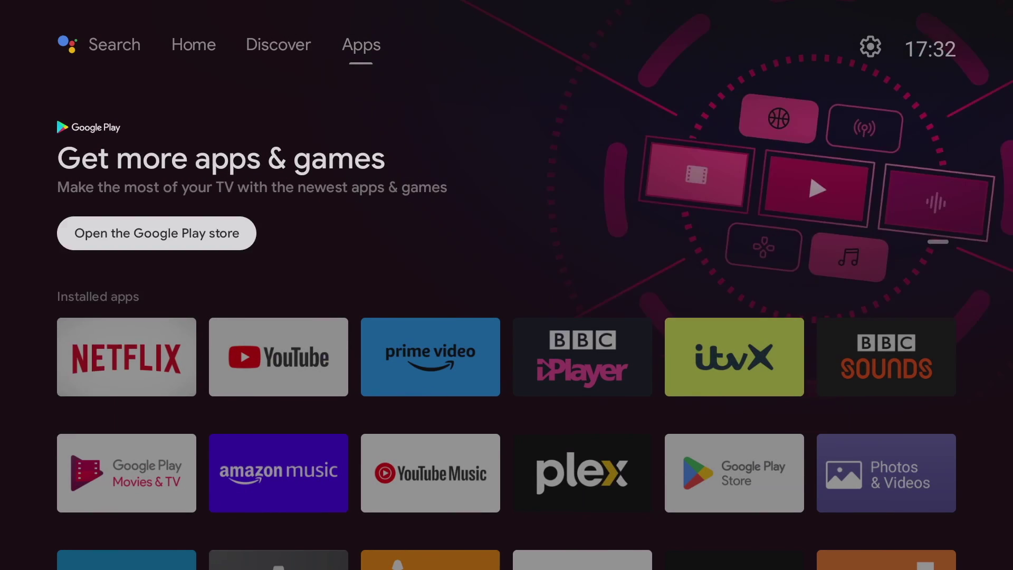
key("Down")
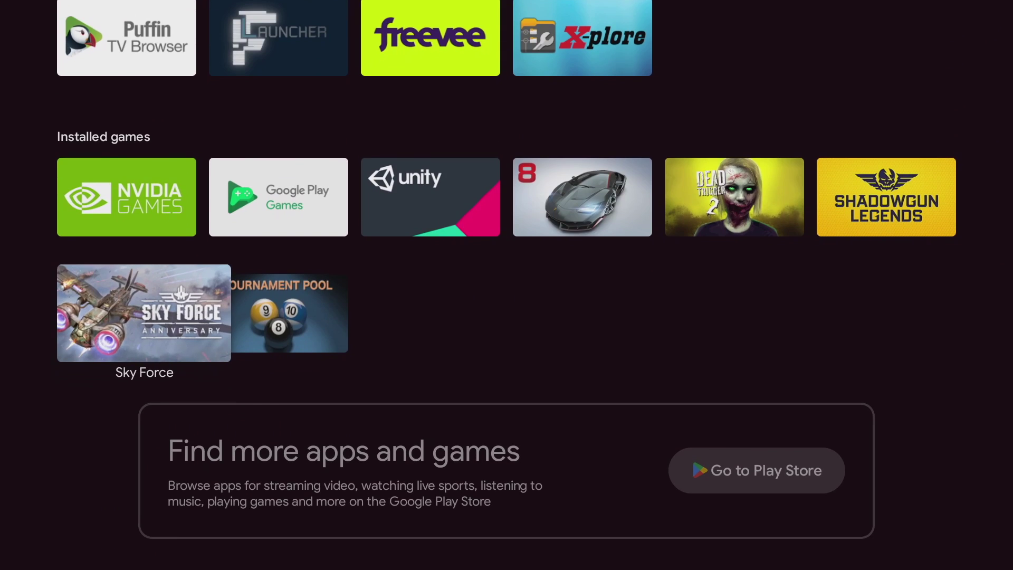
key("Down")
key("Up")
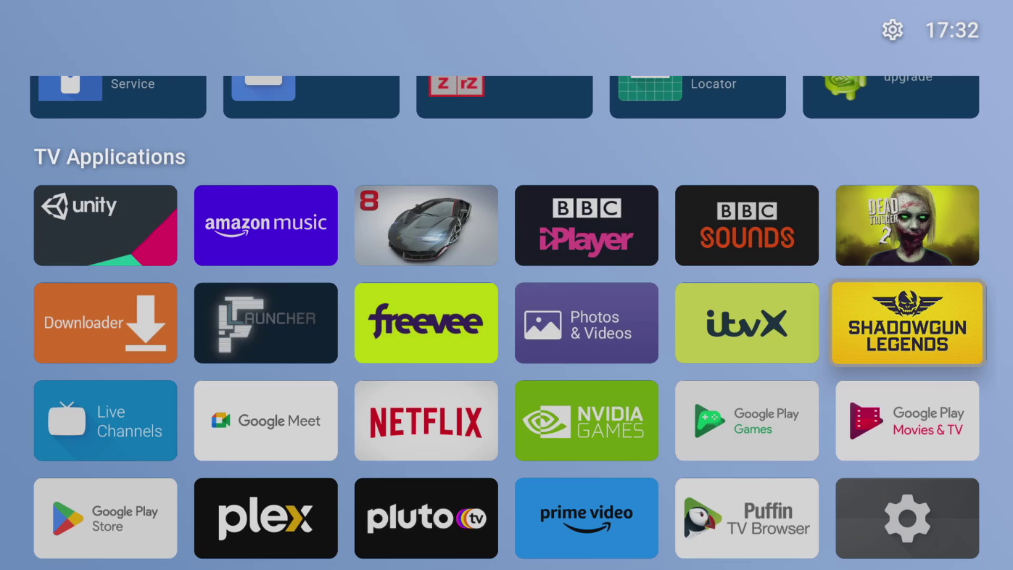
key("Up")
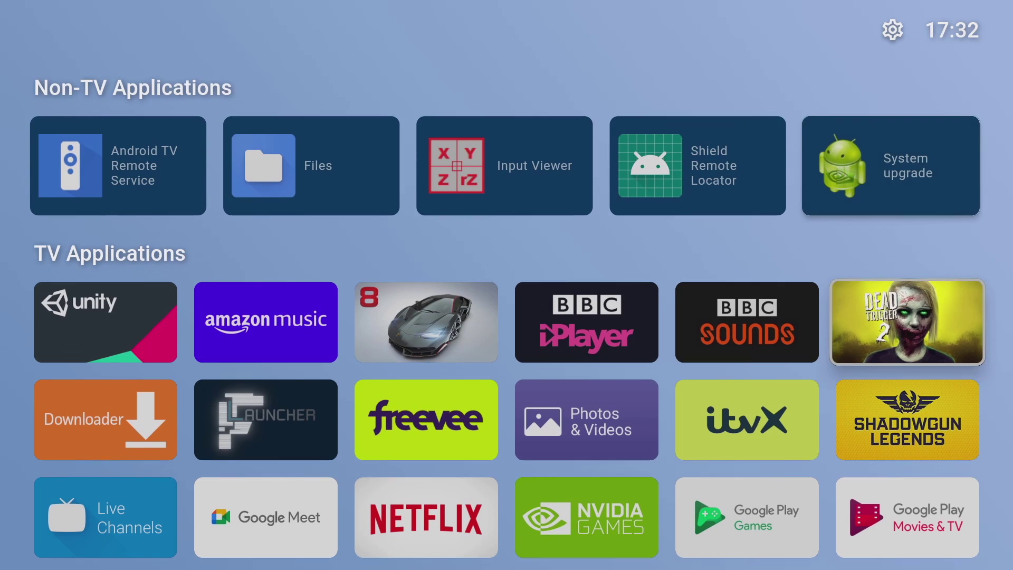
key("Up")
key("Left")
key("Left")
key("Left")
key("Left")
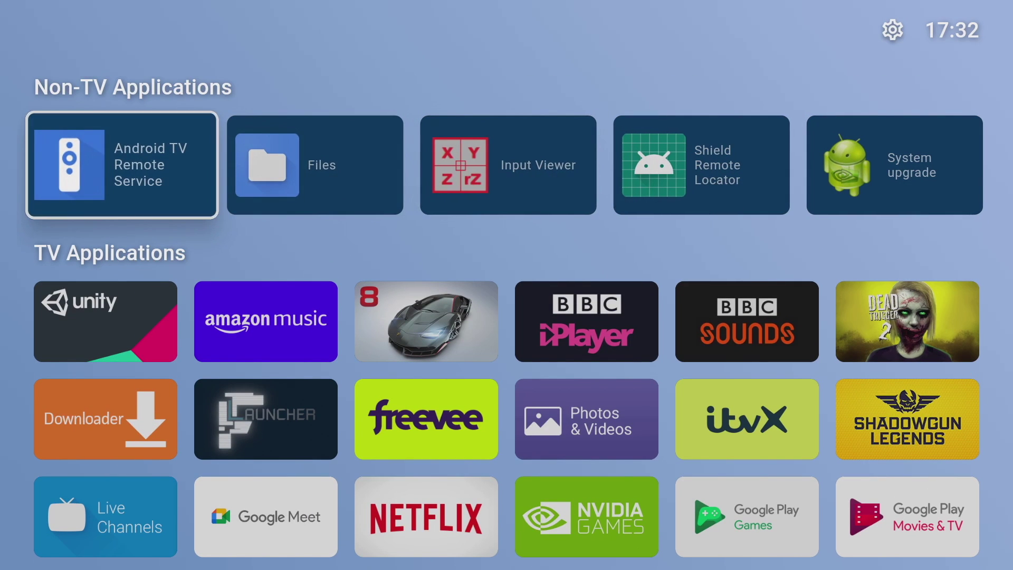
key("Return")
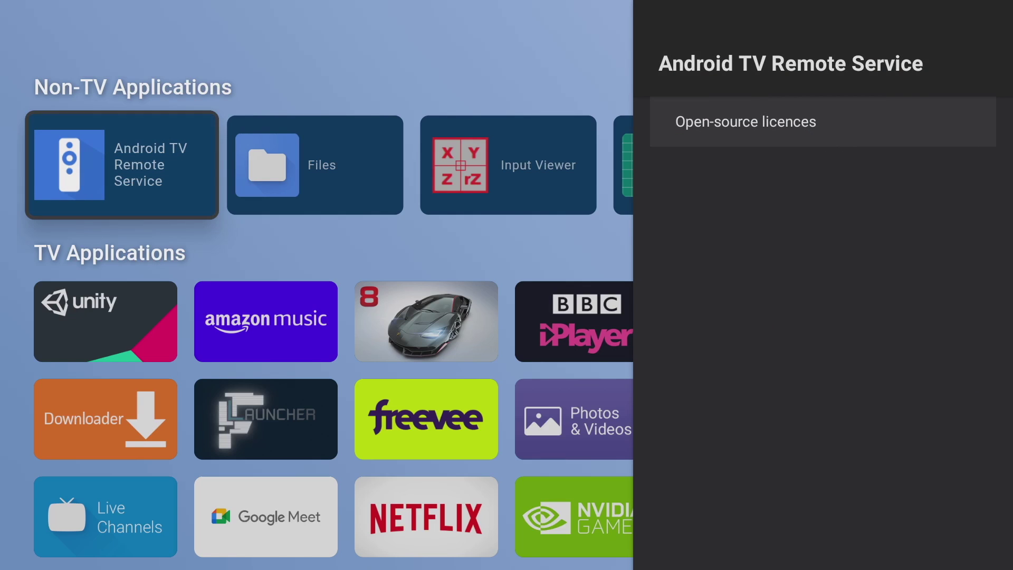
key("Escape")
key("Right")
key("Return")
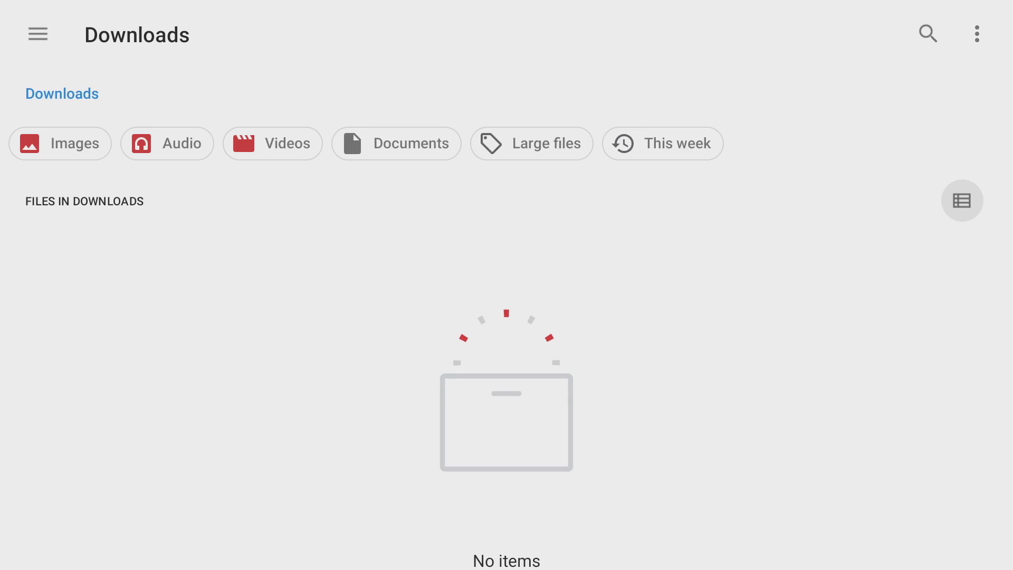
key("Escape")
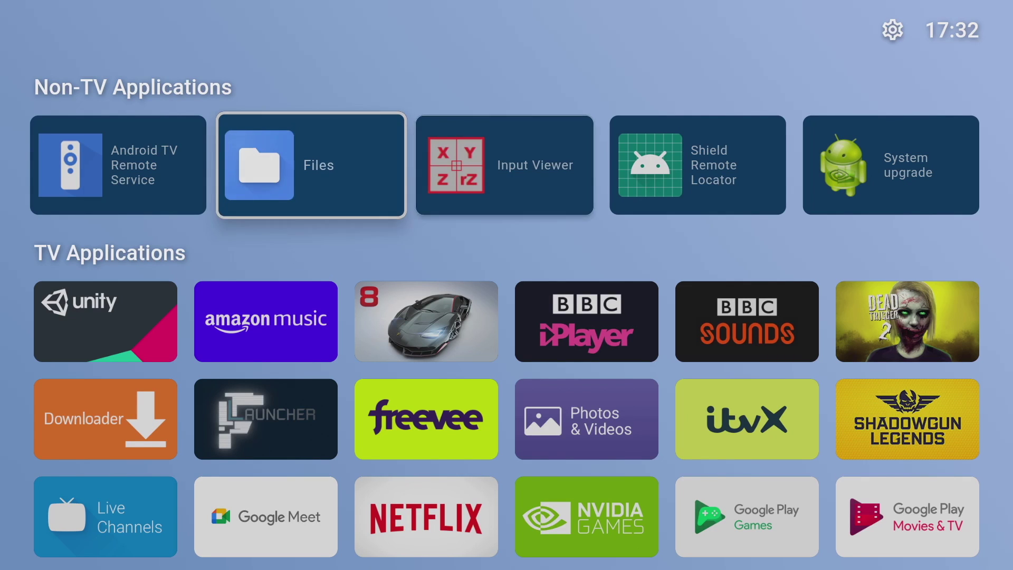
key("Right")
key("Return")
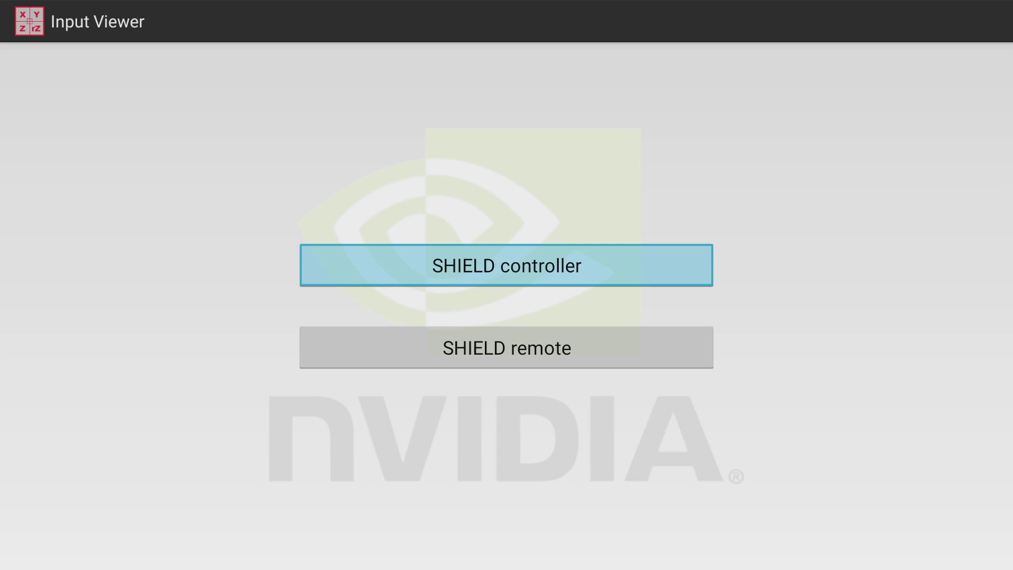
key("Escape")
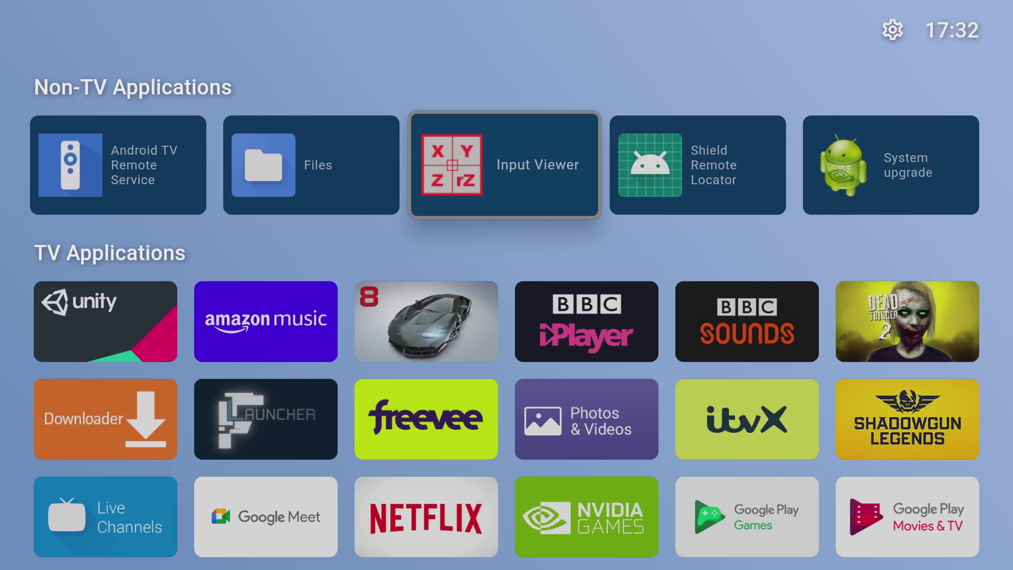
key("Right")
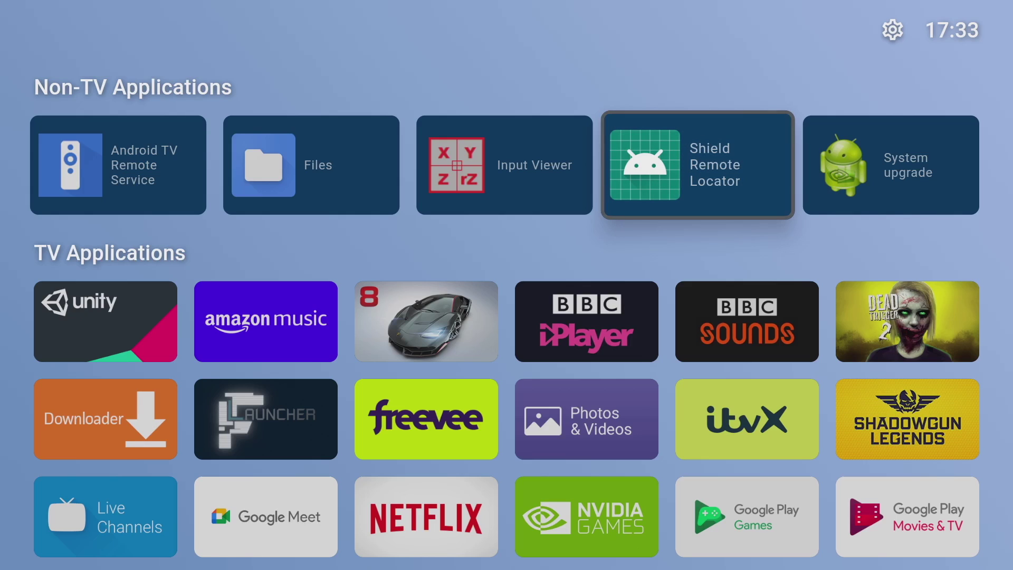
key("Right")
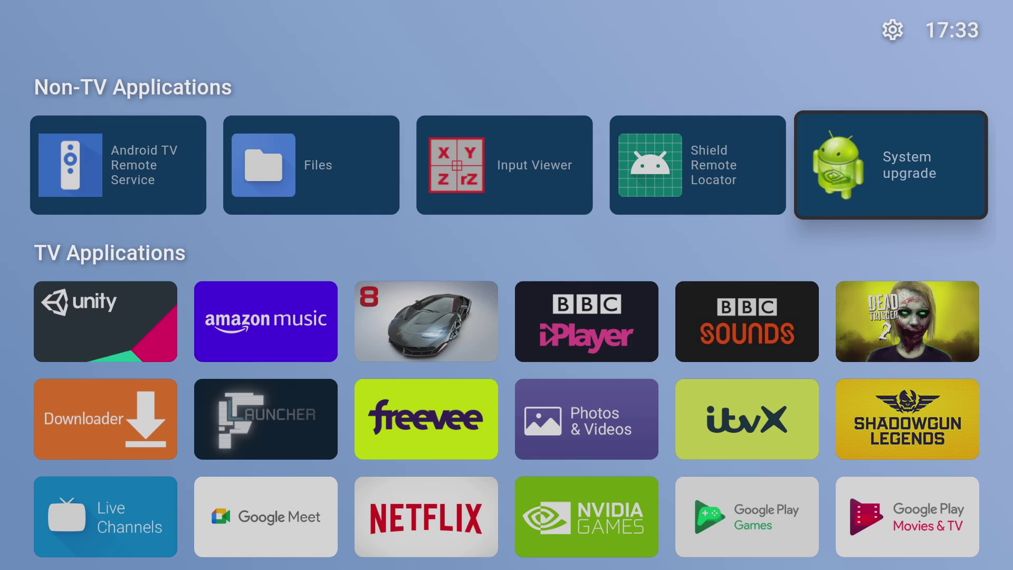
key("Up")
- Open FLauncher's Settings panel and move down through its applications, categories and wallpaper options
key("Return")
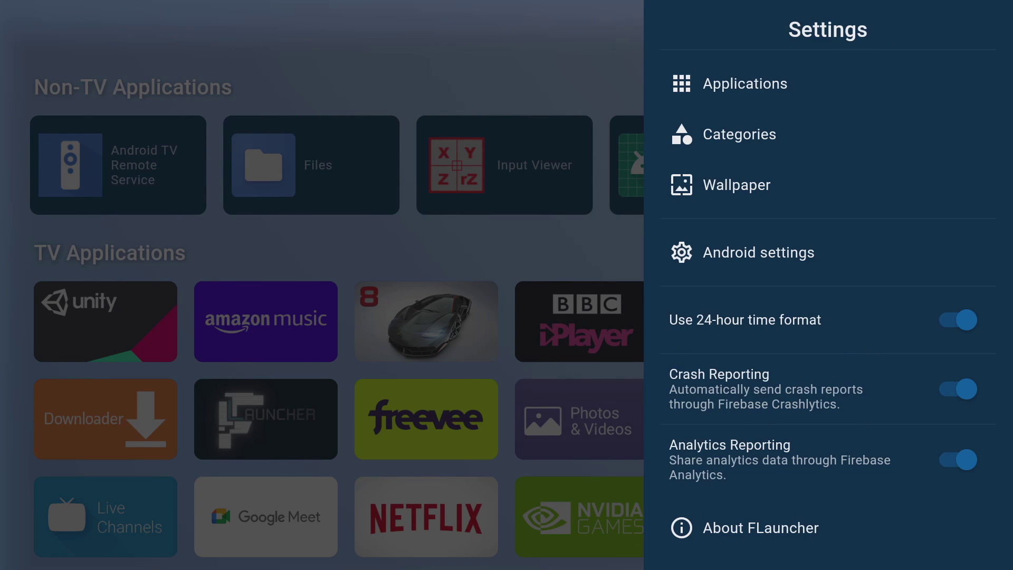
key("Down")
key("Down")
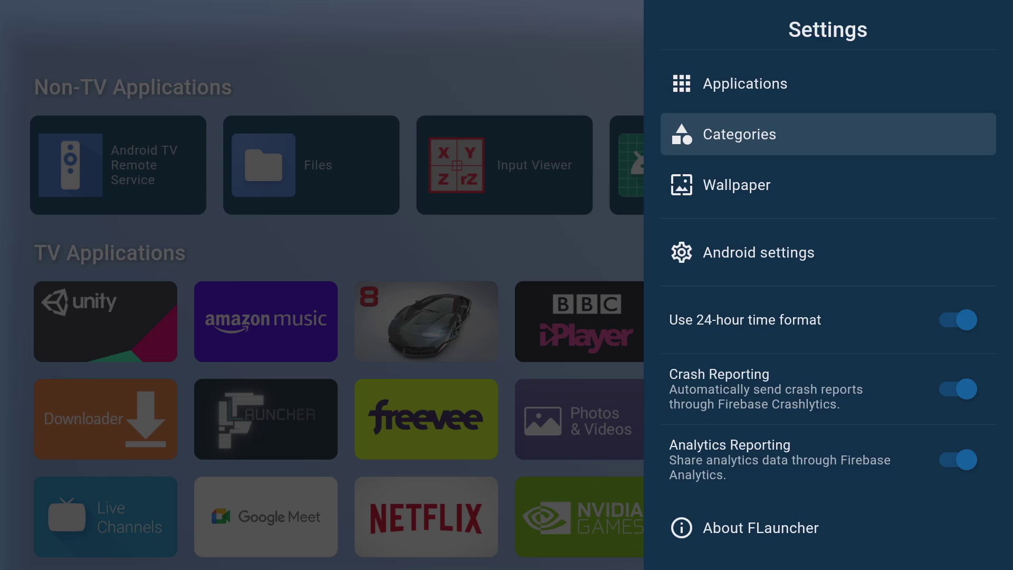
key("Down")
key("Down")
key("Down")
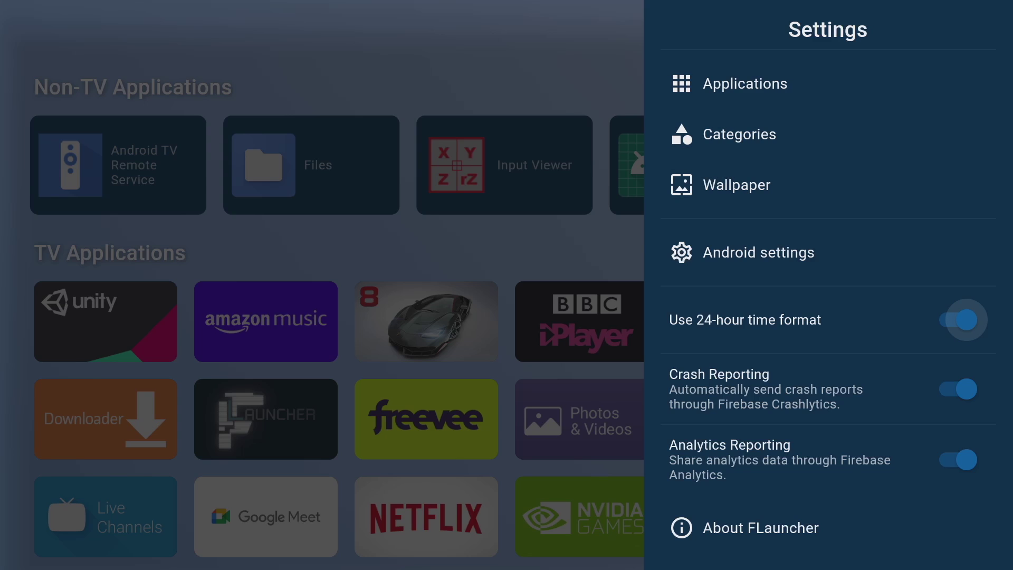